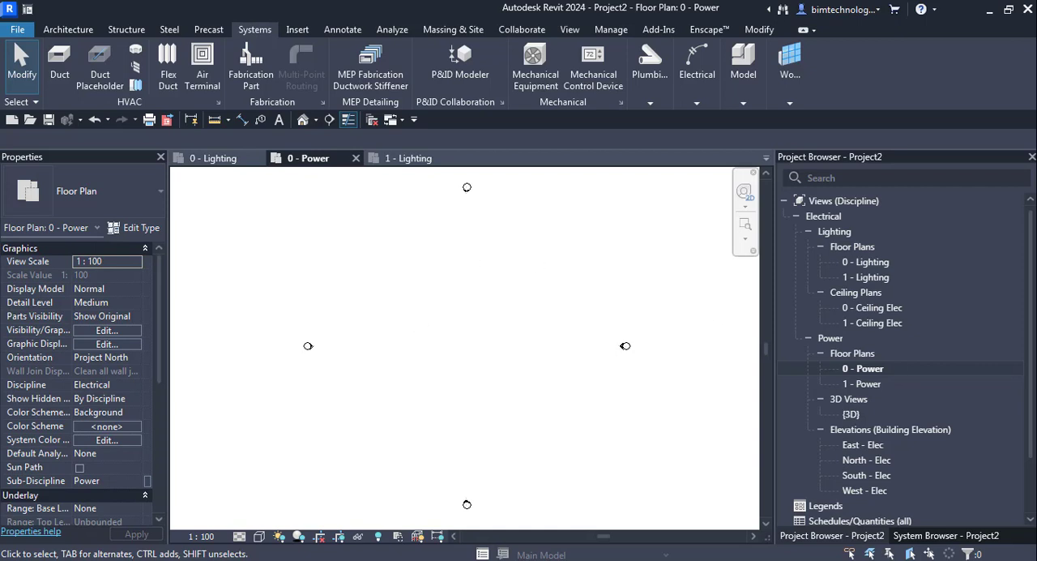
Place a 15 kVA Dry Type Transformer - 400Y230 - NEMA Type 2 as electrical equipment in the 0 - Power floor plan.
click(864, 371)
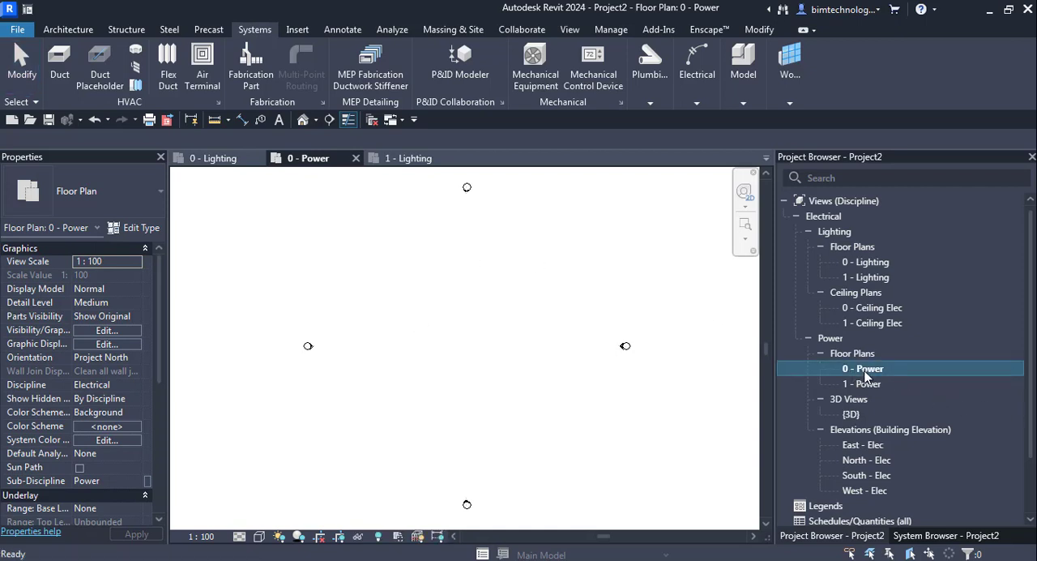
mouse_move(697, 73)
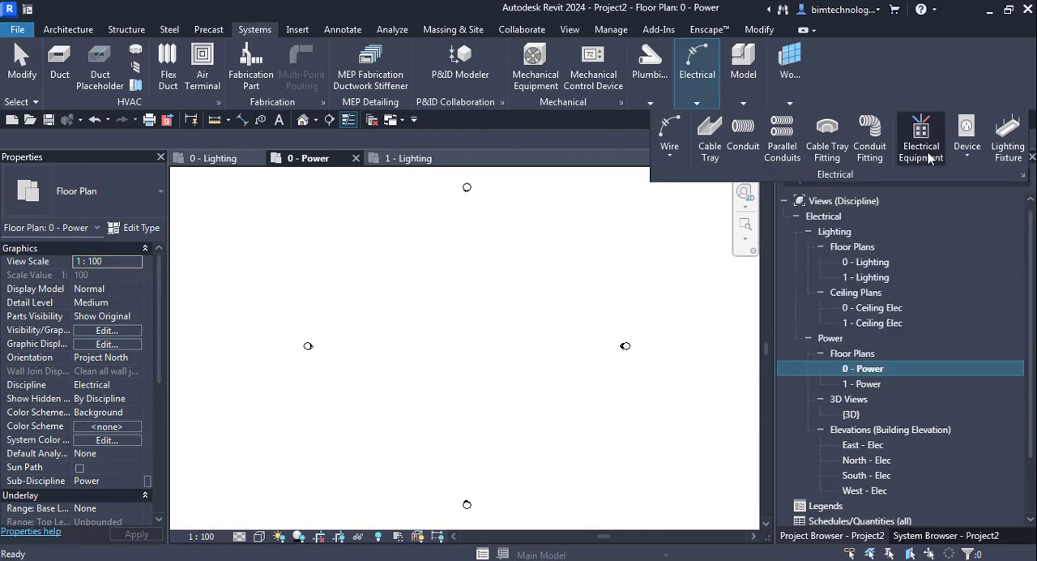
click(923, 149)
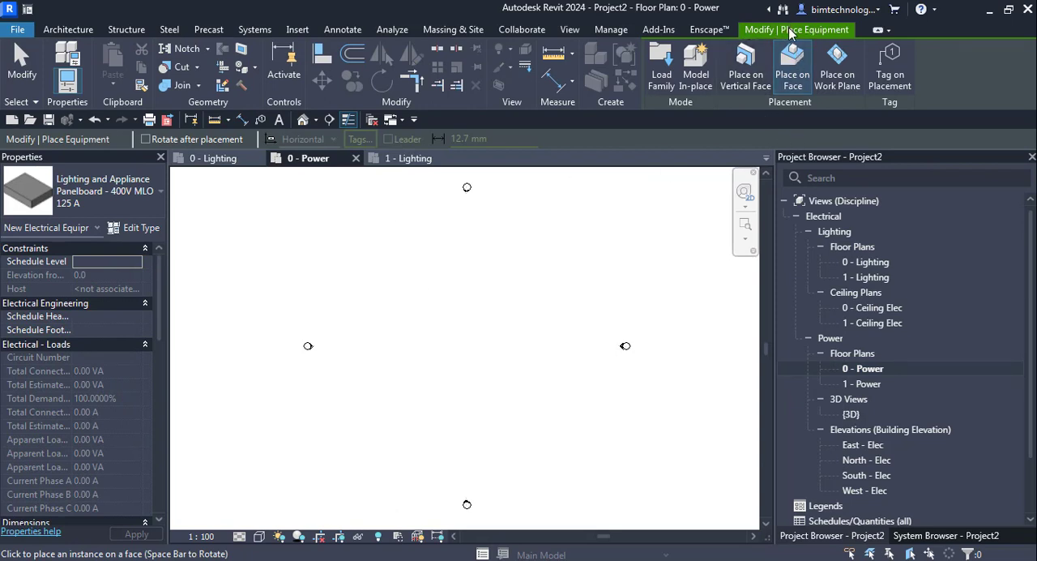
click(123, 206)
drag(232, 369, 224, 320)
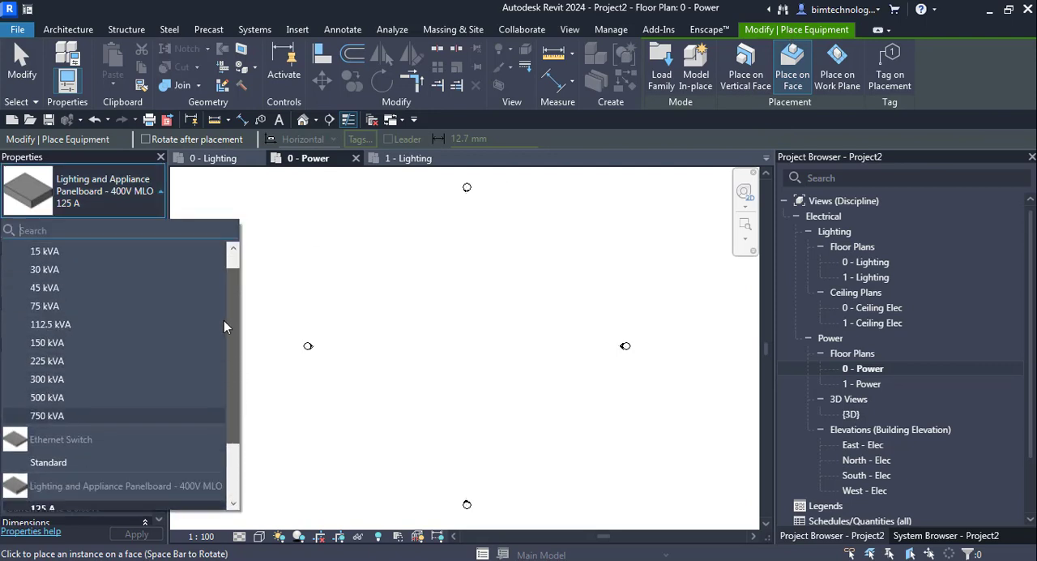
click(38, 253)
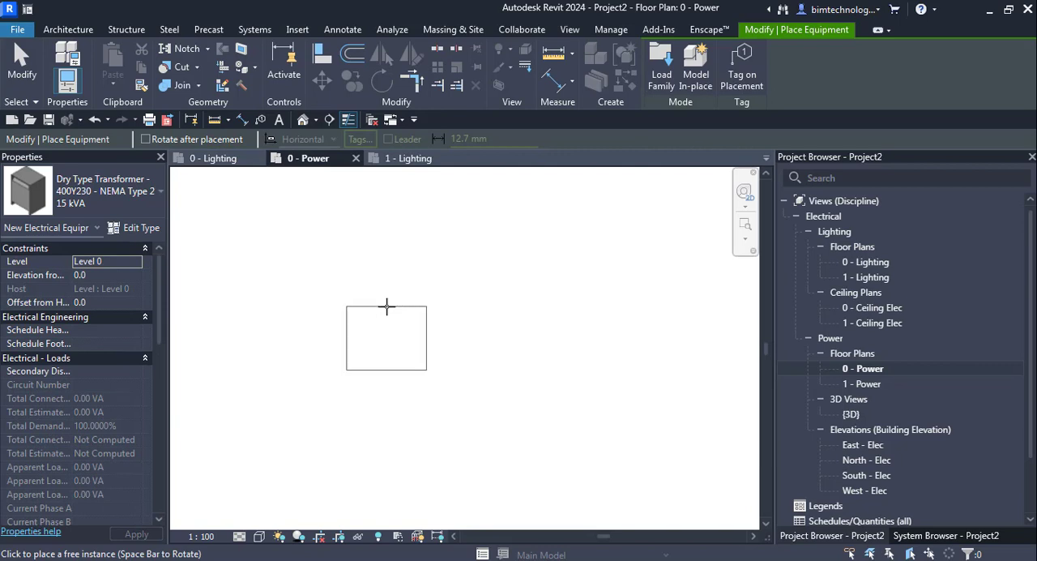
scroll(387, 305, up, 2)
scroll(499, 246, down, 3)
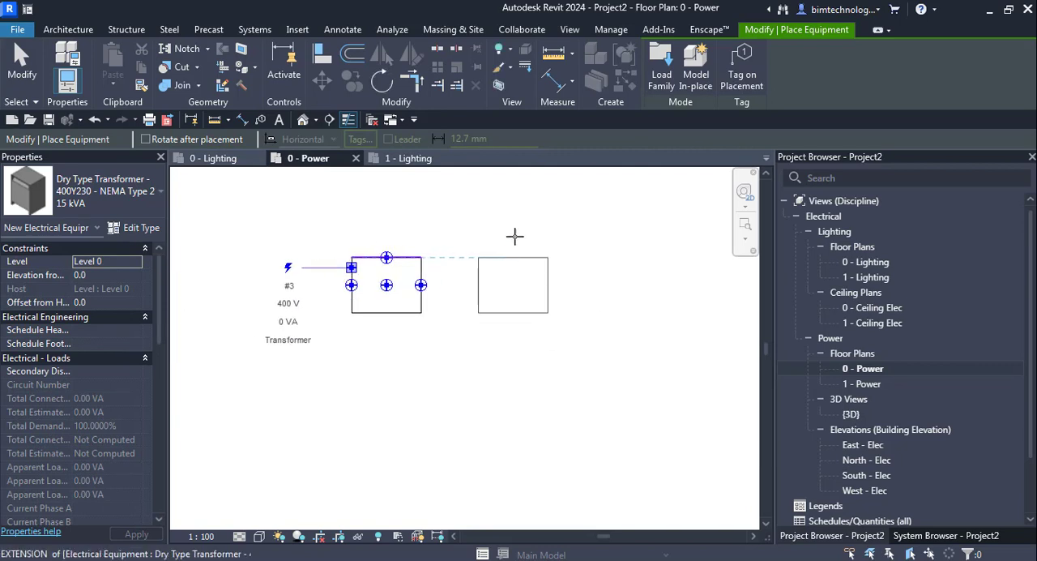
scroll(405, 275, up, 2)
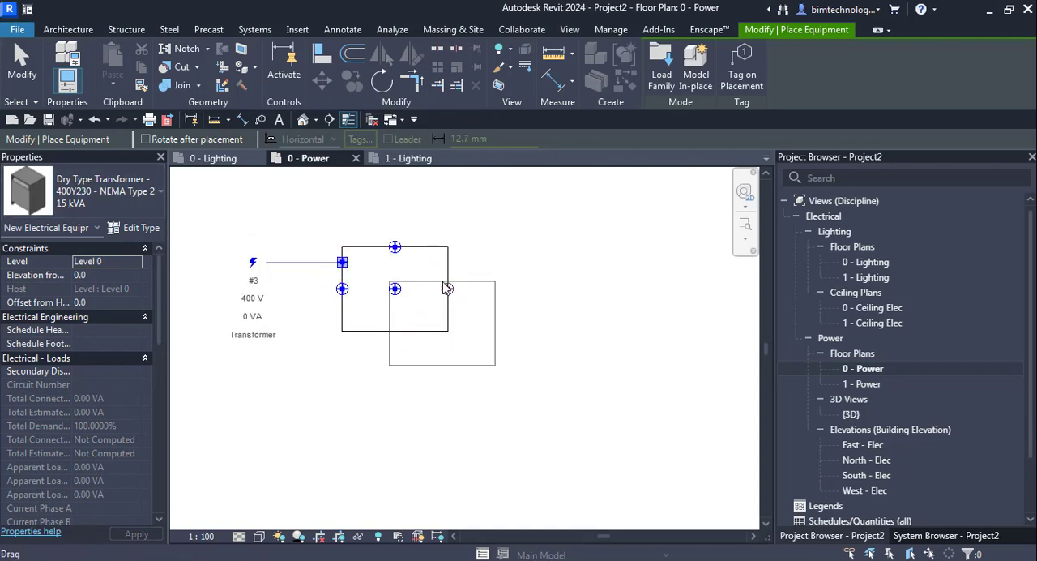
scroll(441, 284, down, 2)
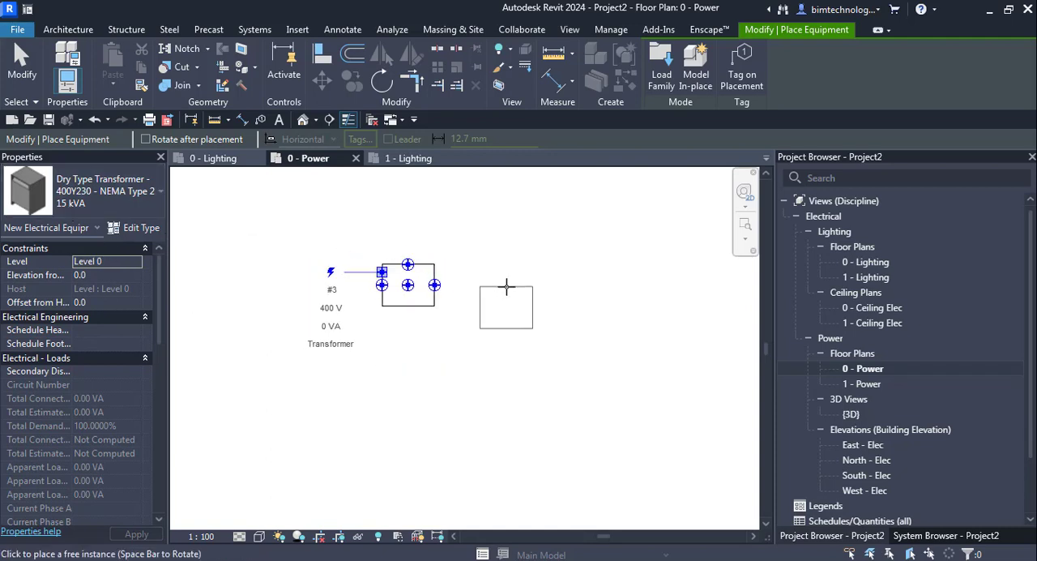
click(115, 201)
scroll(103, 354, down, 3)
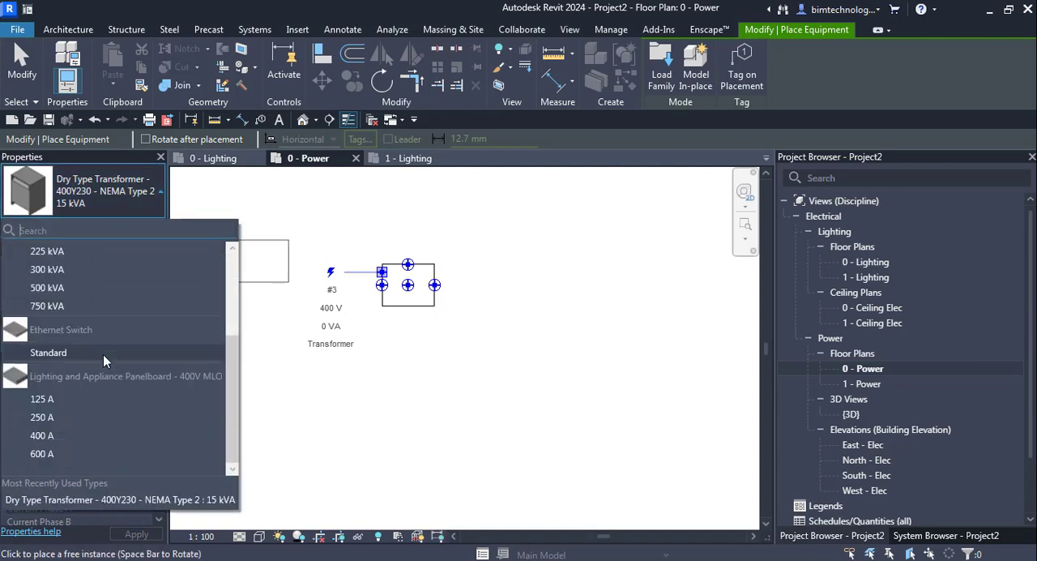
scroll(104, 354, up, 4)
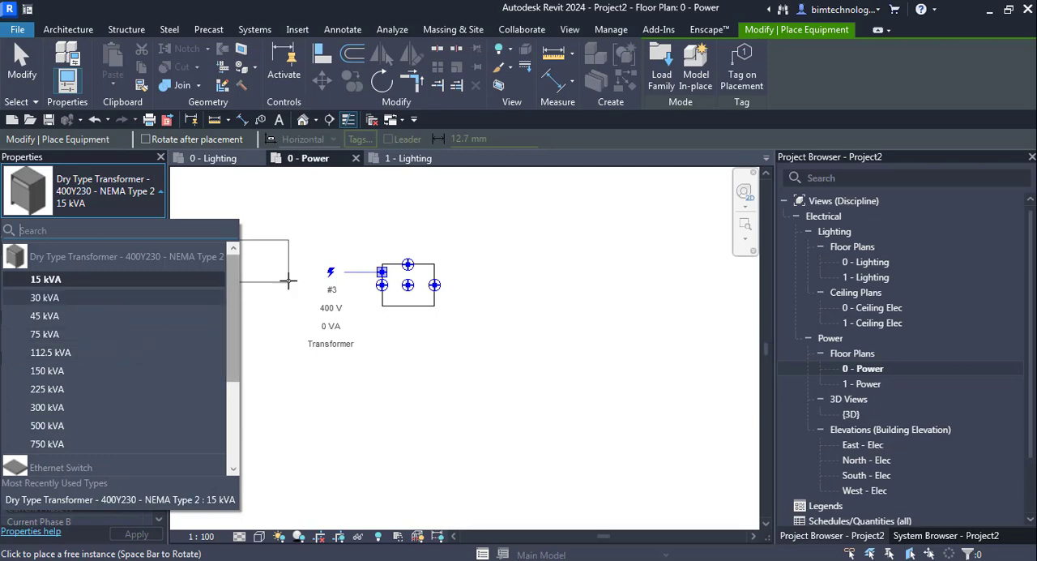
Start loading an equipment family and browse to the Electrical > MEP folder of the Australia library.
click(661, 65)
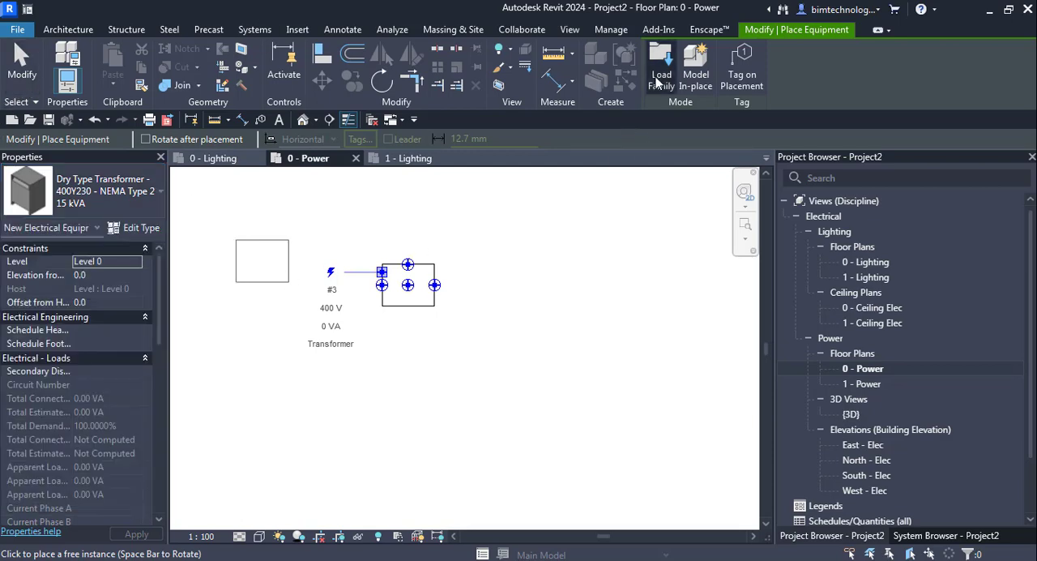
click(661, 64)
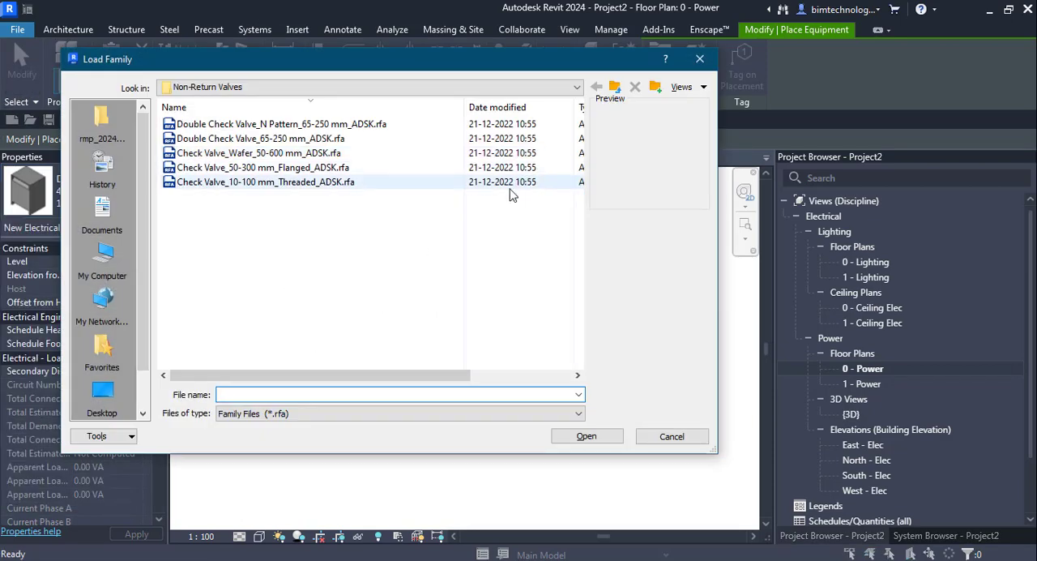
click(615, 87)
click(615, 88)
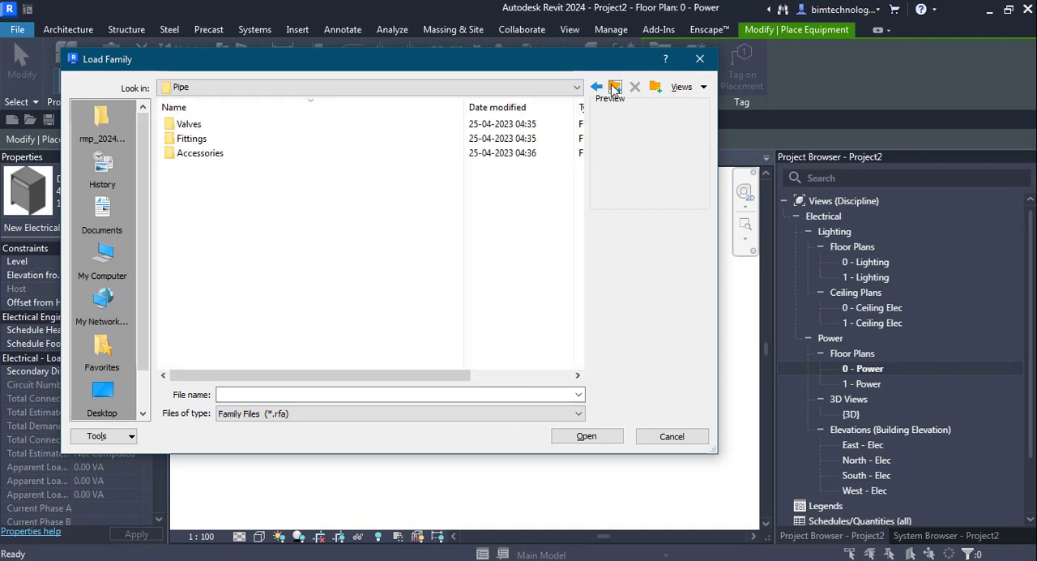
click(615, 88)
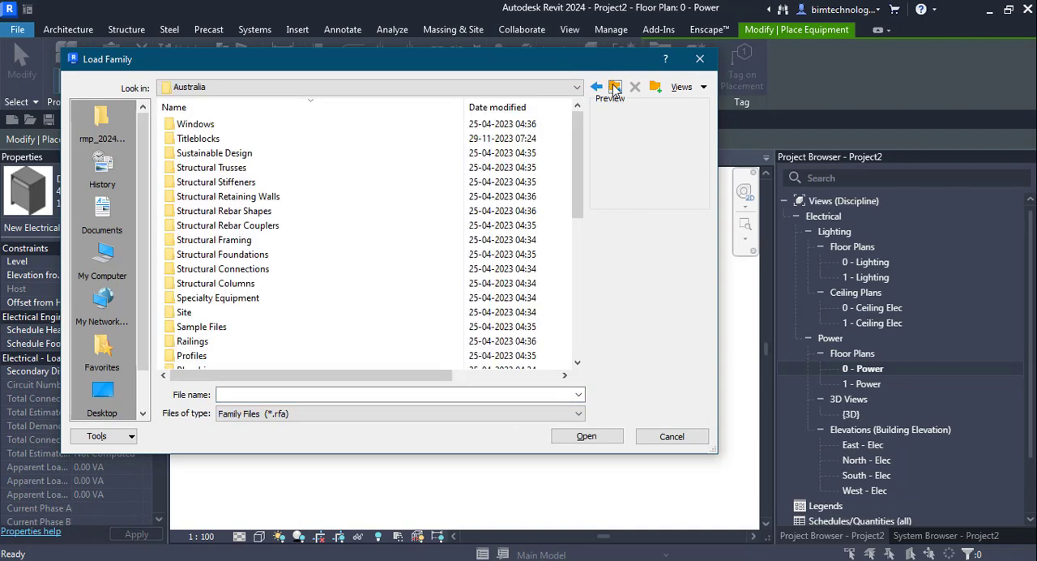
scroll(209, 356, down, 3)
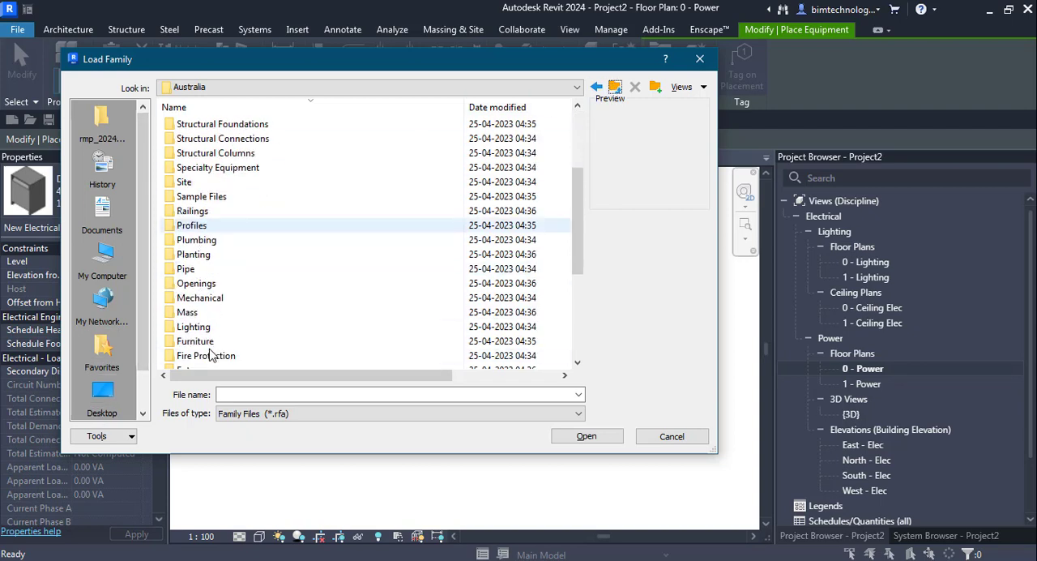
scroll(209, 356, down, 2)
double_click(195, 299)
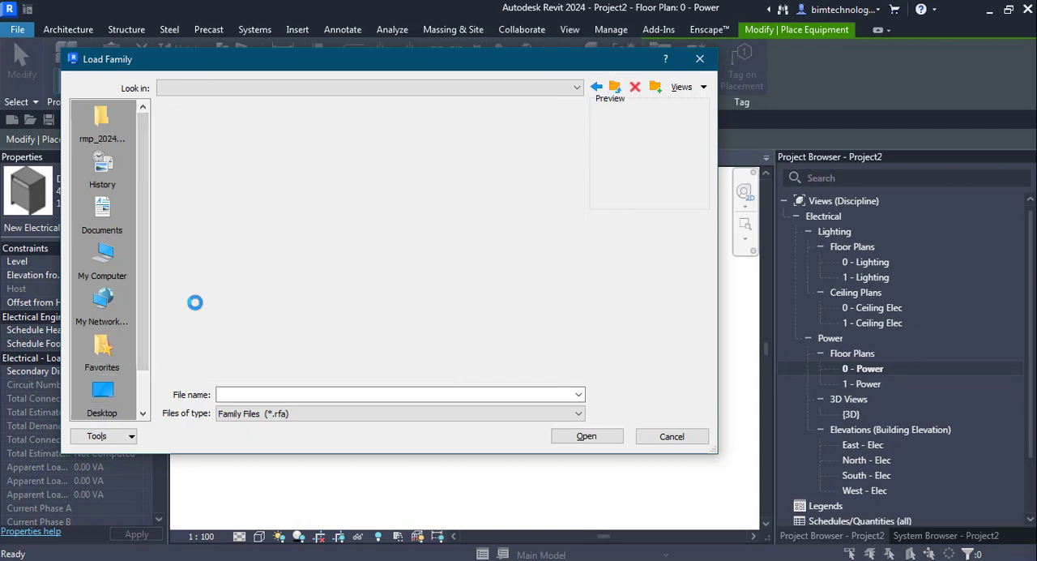
double_click(193, 124)
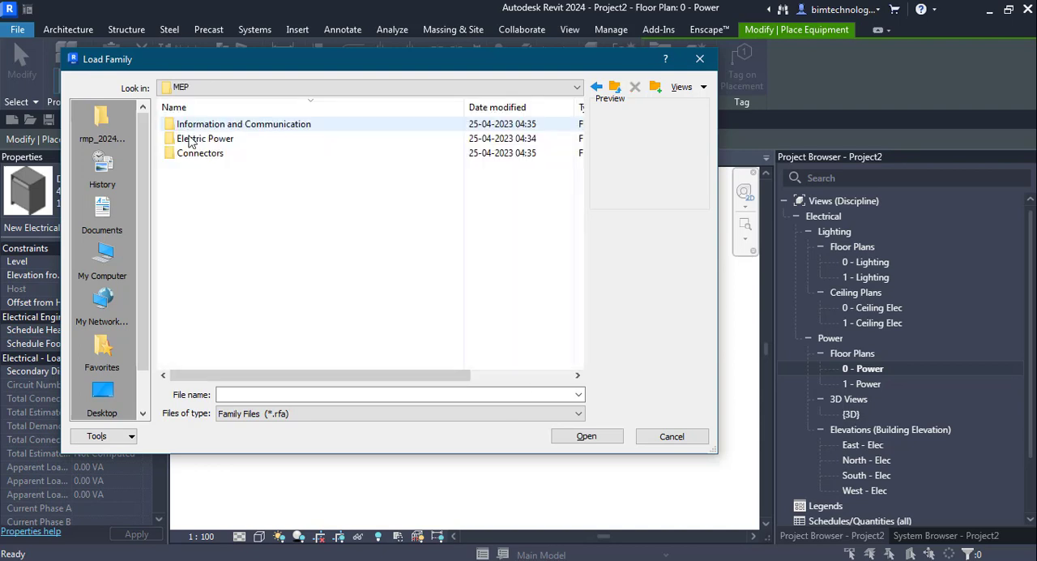
Preview several wall and ceiling mounted detector families in the Information and Communication > Building Controls folder.
double_click(267, 128)
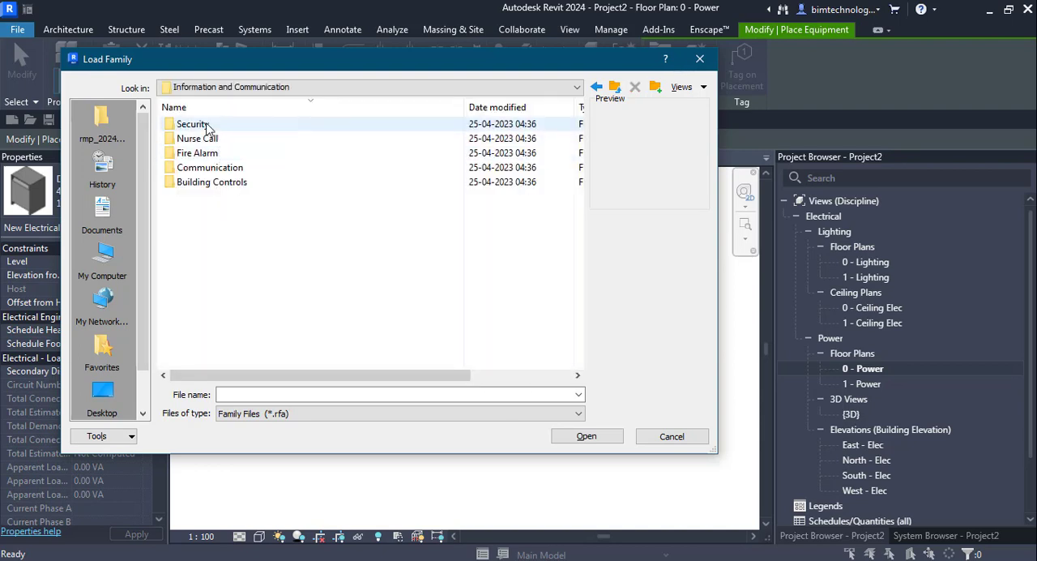
click(209, 183)
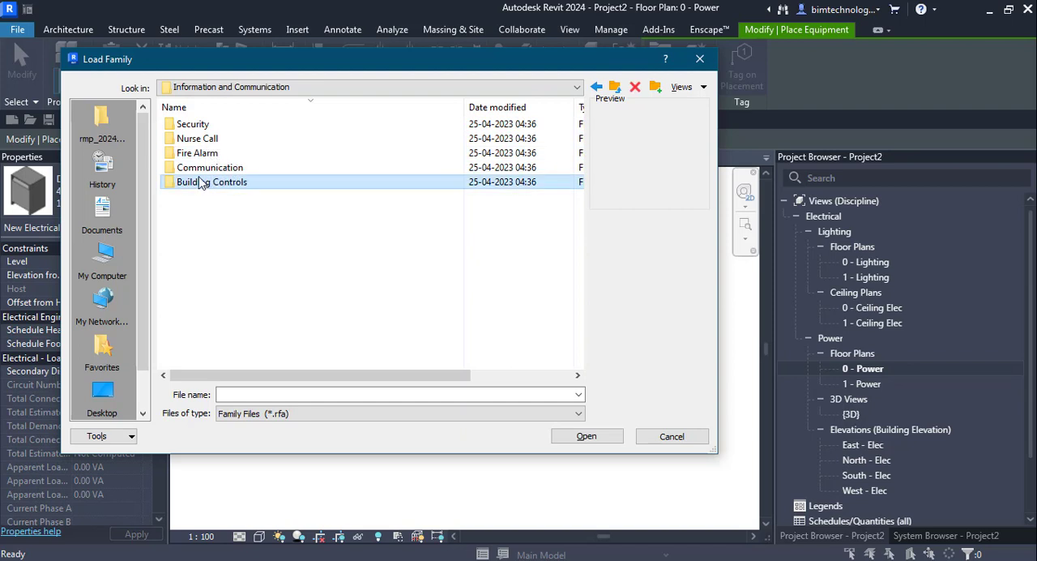
click(202, 183)
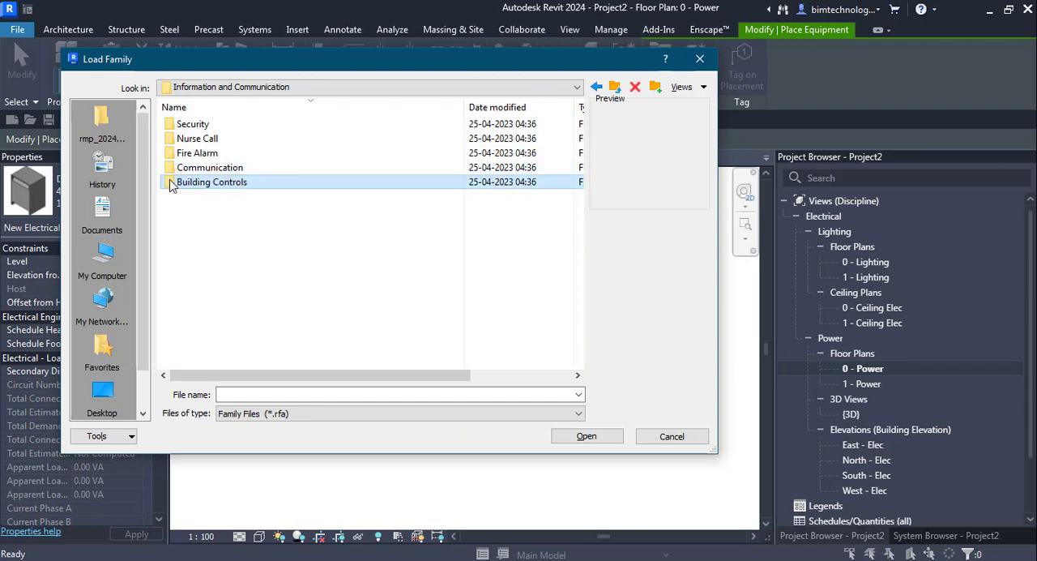
double_click(168, 182)
click(204, 139)
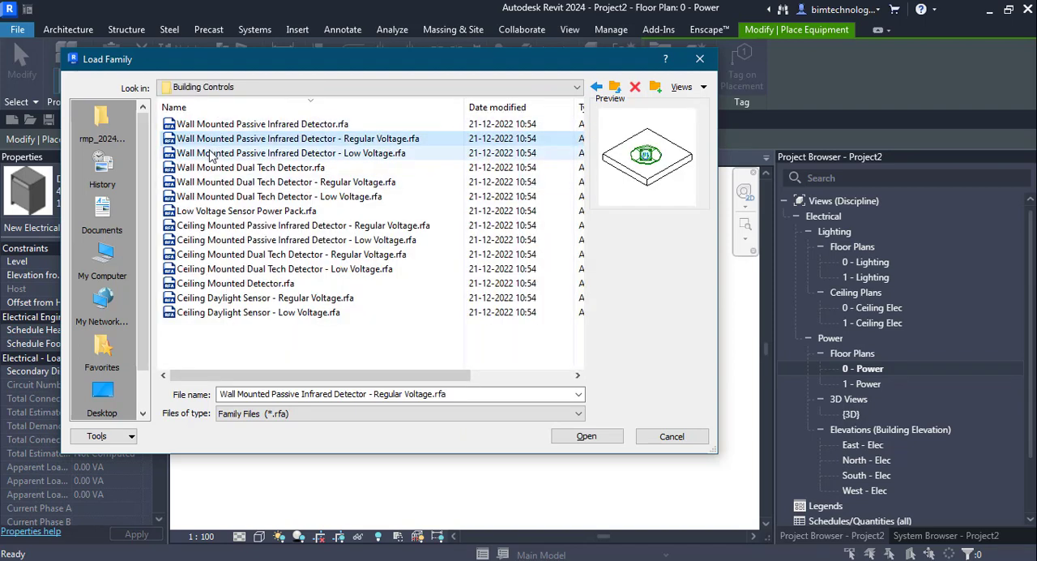
click(203, 152)
click(200, 200)
click(207, 226)
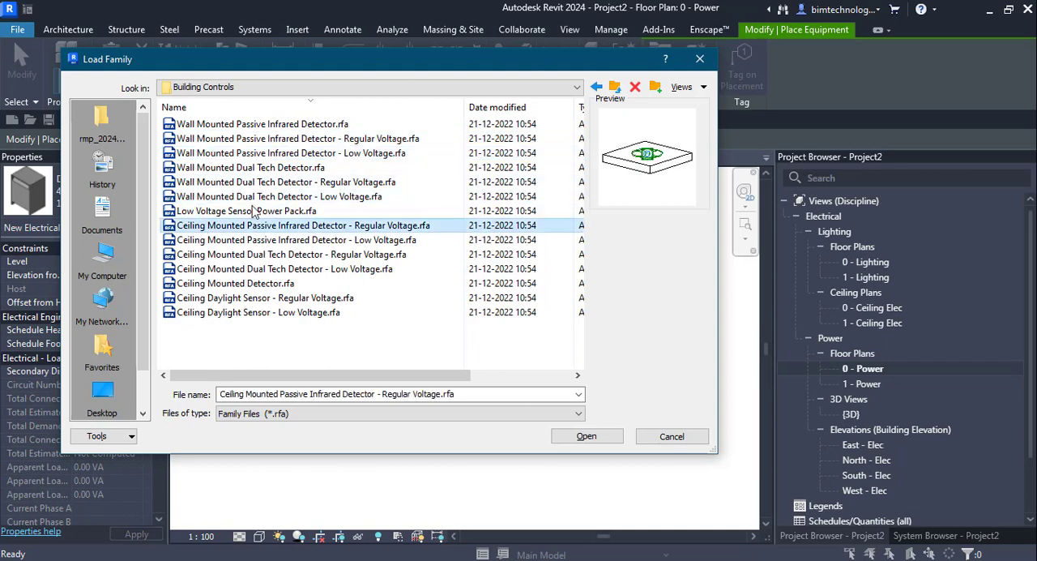
Go back up to the Electrical folder and open MEP > Electric Power > Distribution.
click(613, 86)
click(613, 87)
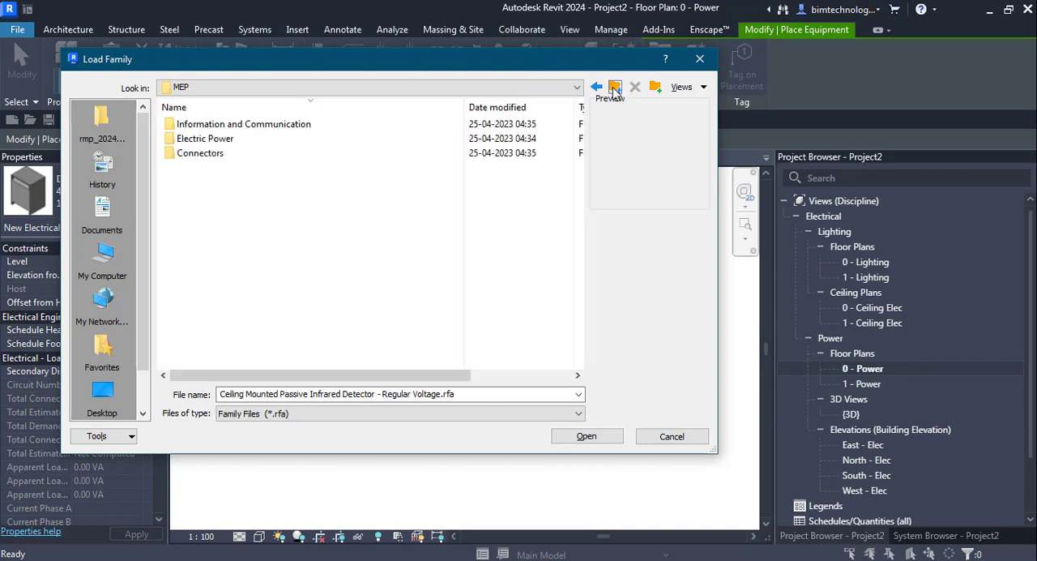
click(613, 86)
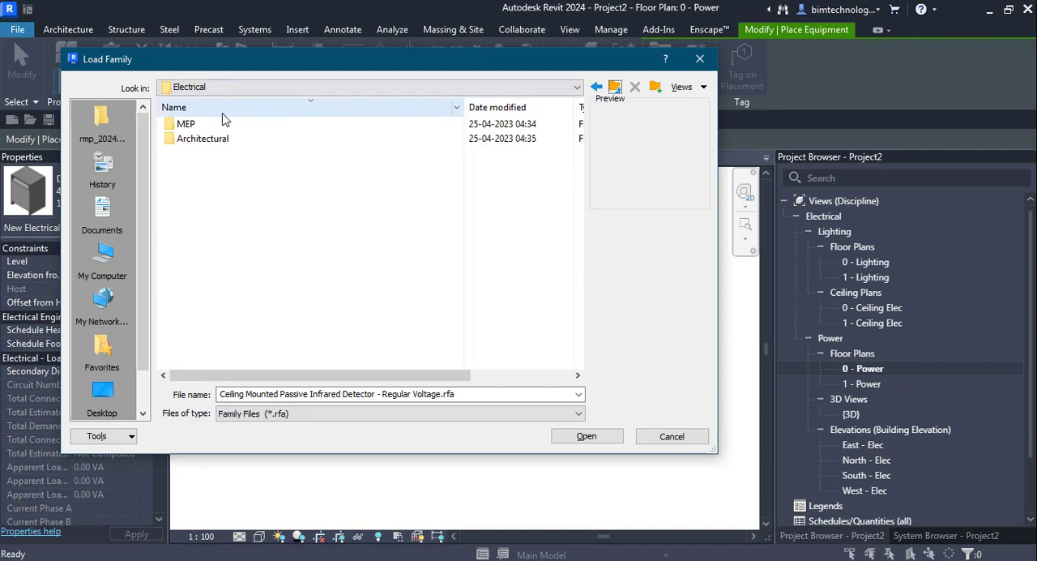
double_click(186, 124)
double_click(201, 139)
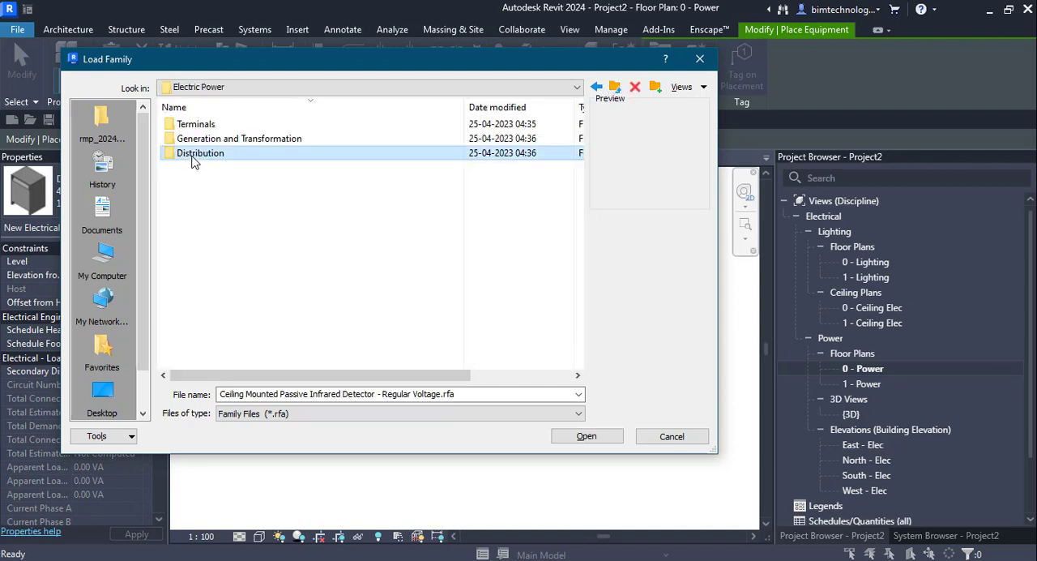
double_click(193, 159)
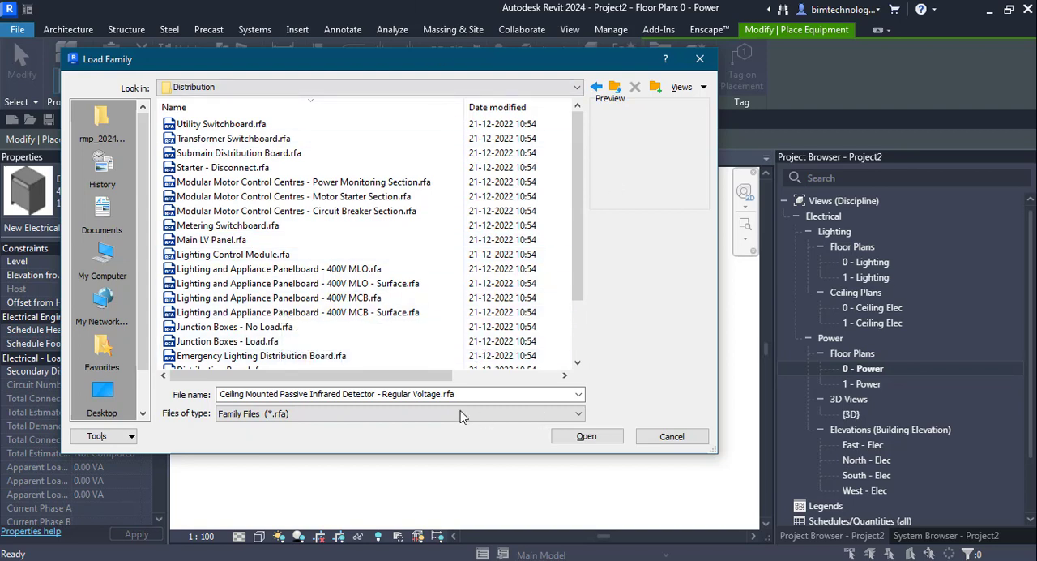
click(392, 455)
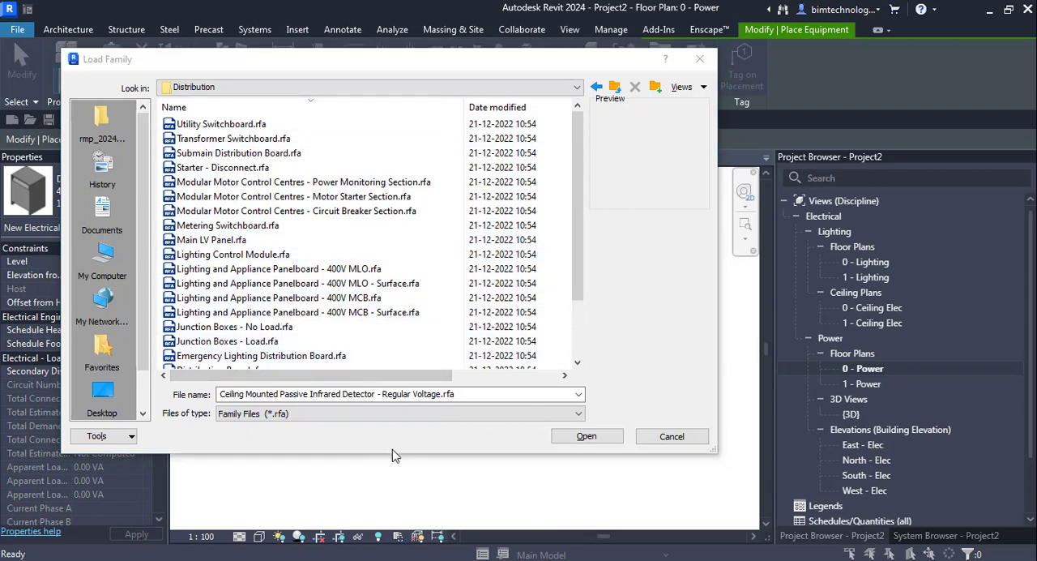
Try to load the Utility Switchboard, Transformer Switchboard, Submain Distribution Board, Junction Boxes - No Load and Distribution Board families together.
click(234, 127)
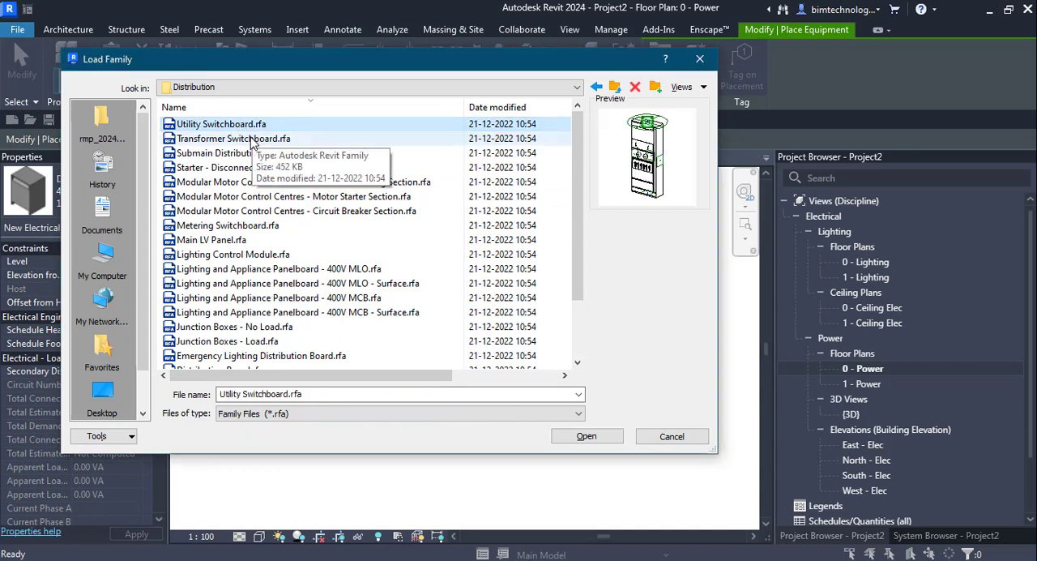
click(254, 140)
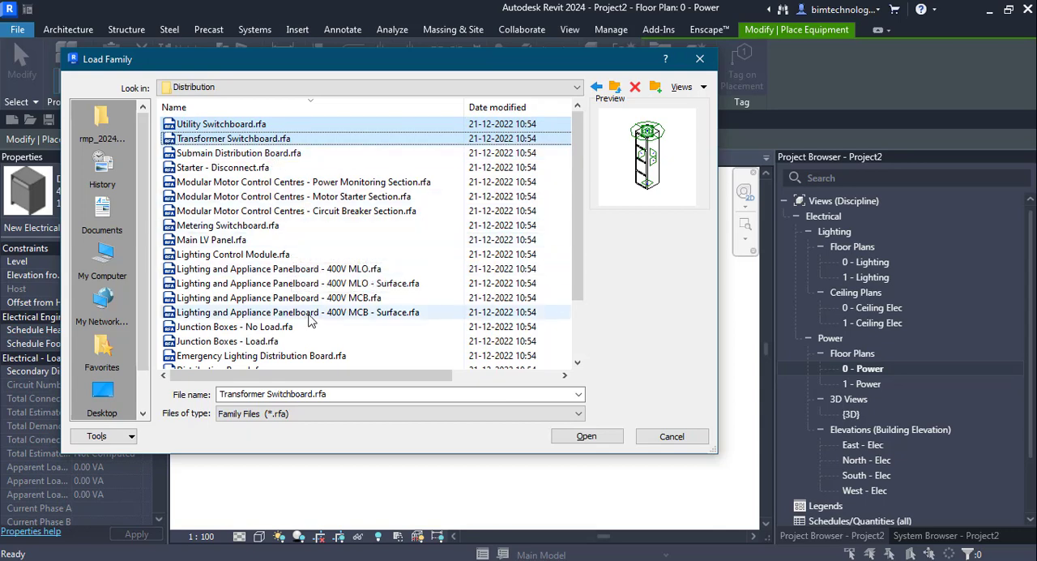
scroll(310, 312, down, 2)
click(231, 256)
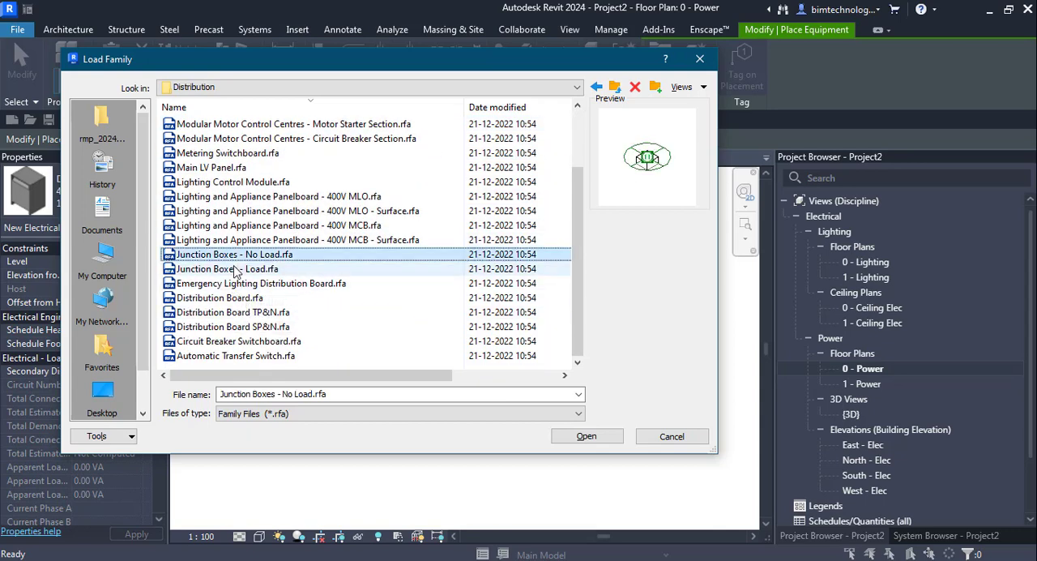
click(240, 298)
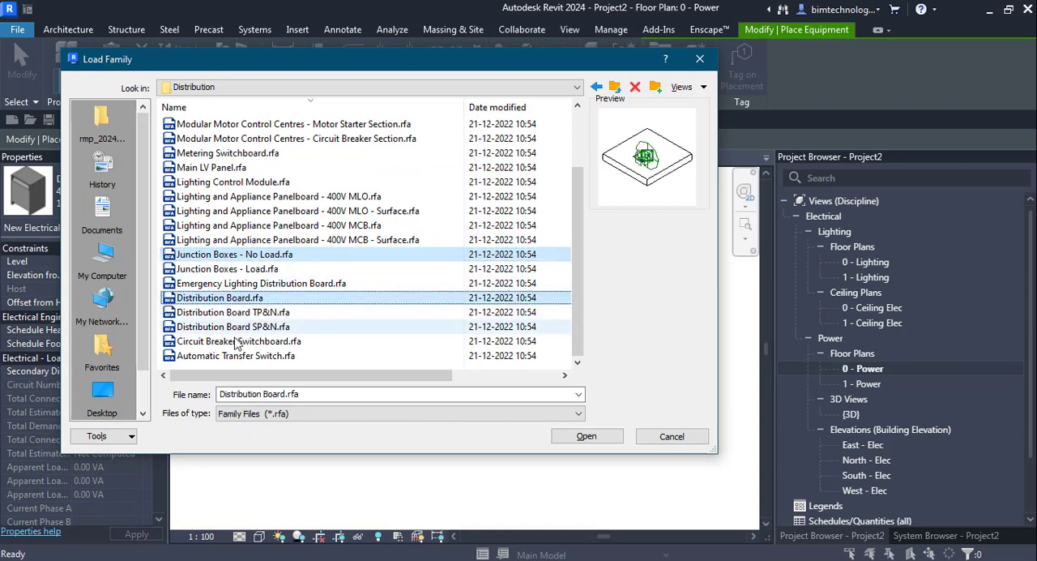
scroll(202, 267, up, 2)
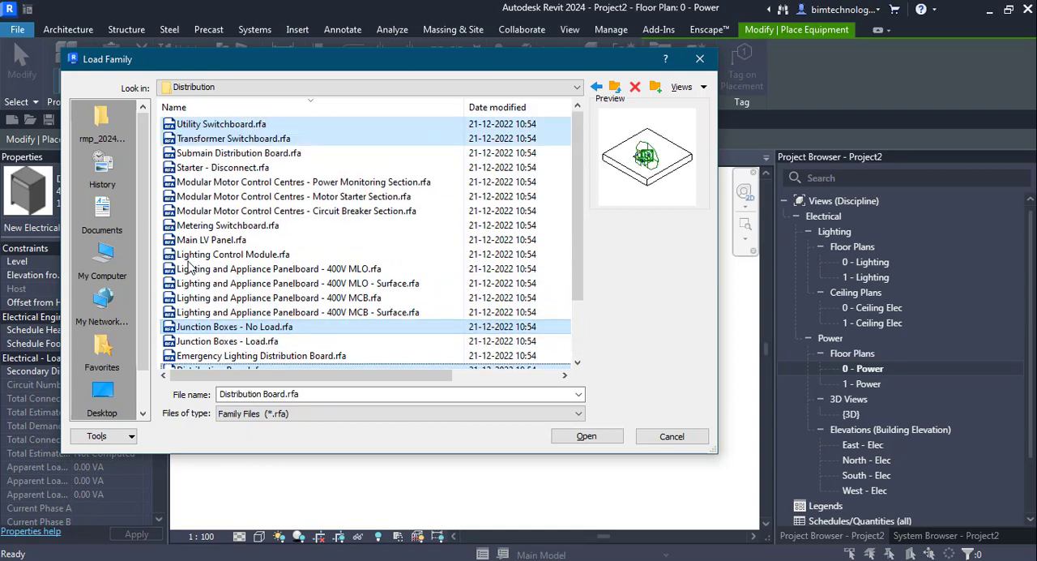
click(207, 154)
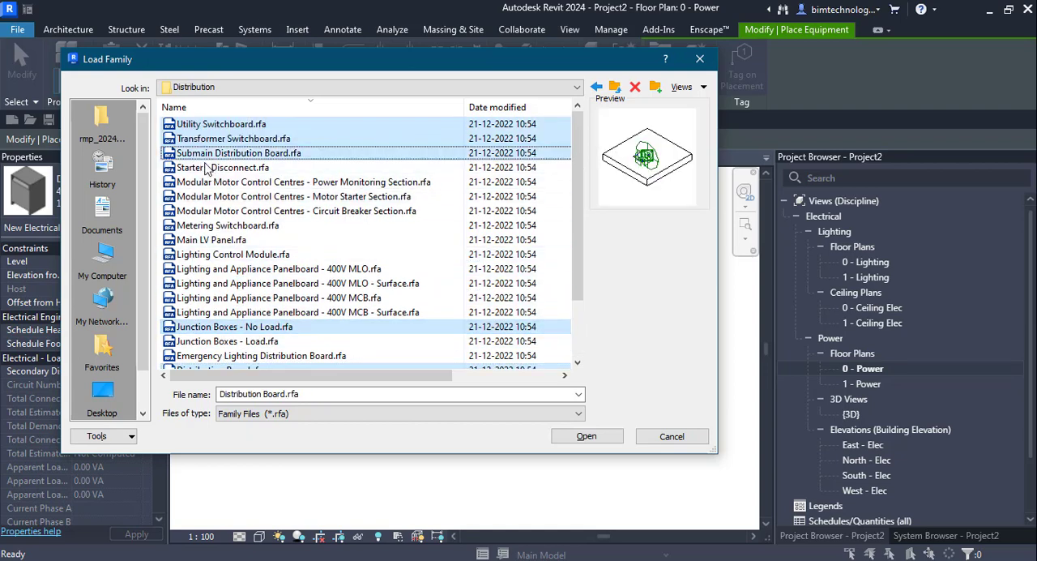
click(575, 438)
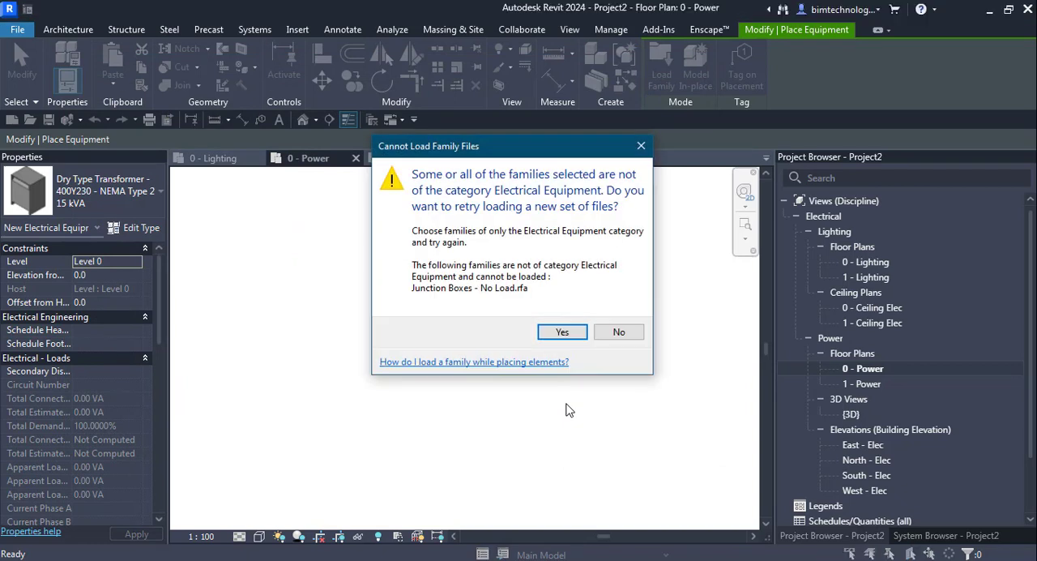
click(559, 334)
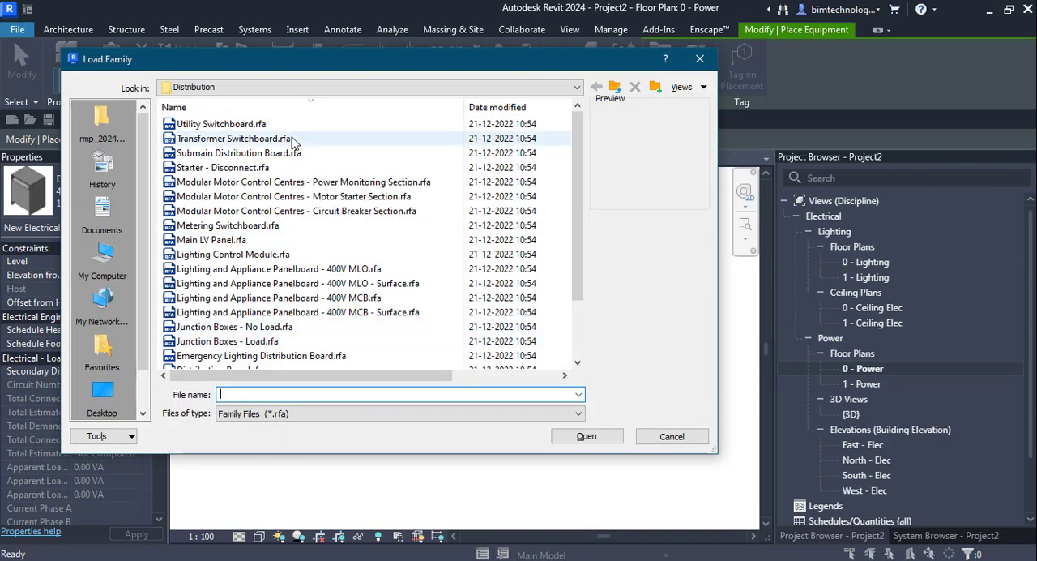
Load the Transformer Switchboard family and place two 914mmx673mm switchboards in a row beside the existing dry type transformer.
click(217, 124)
click(581, 436)
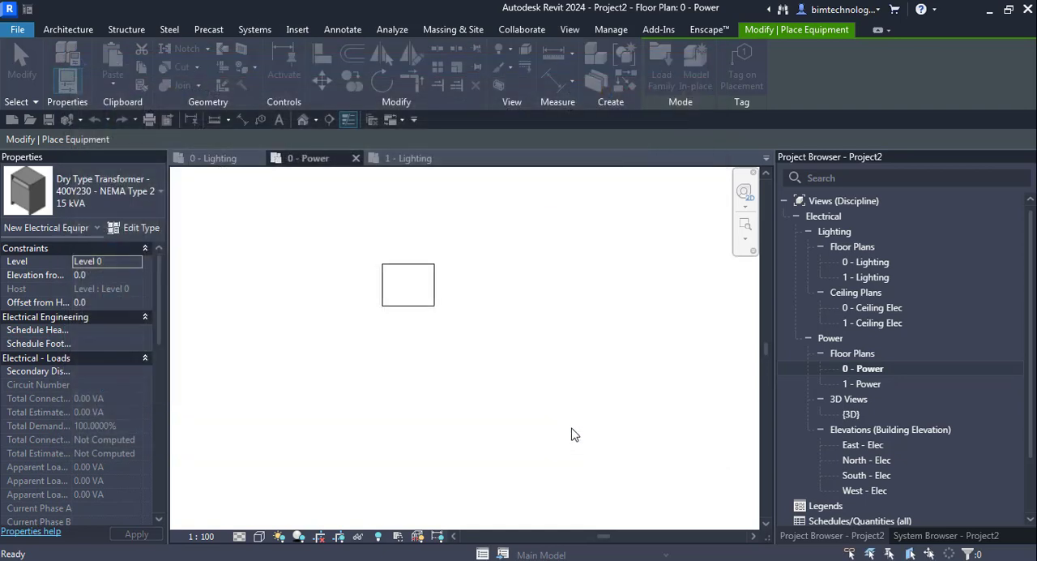
scroll(493, 262, up, 5)
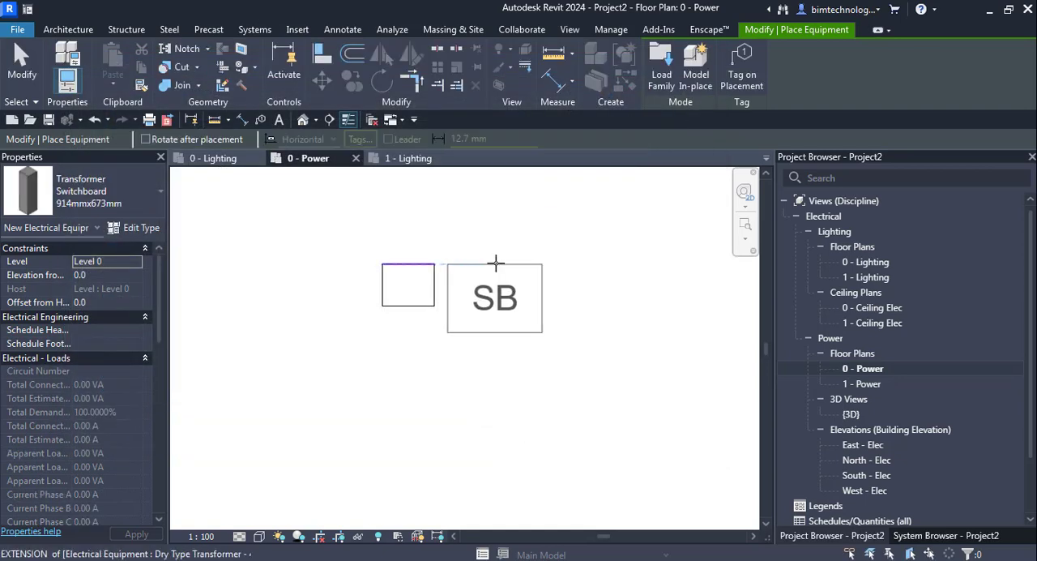
click(520, 223)
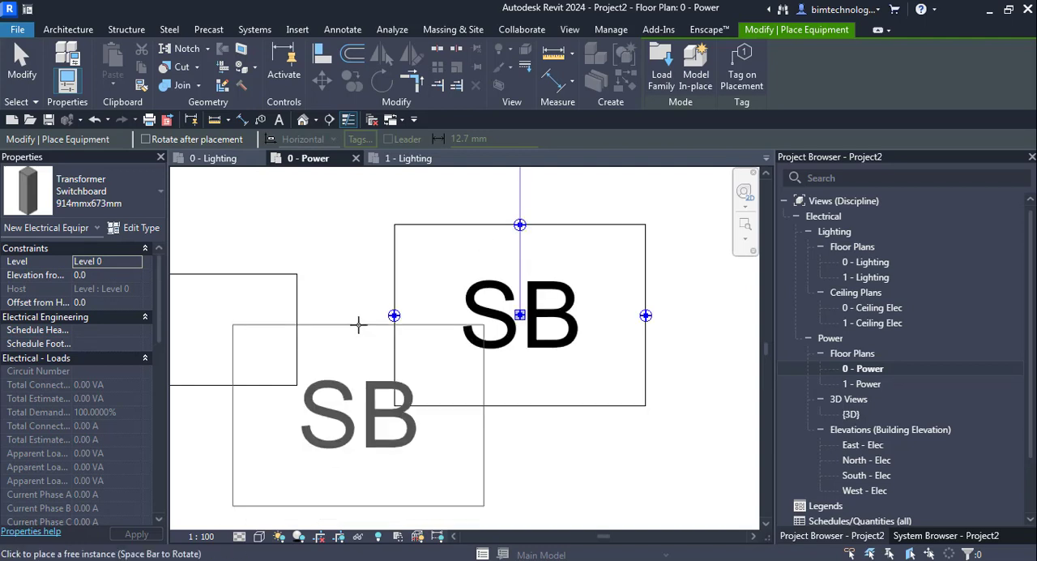
scroll(359, 324, down, 3)
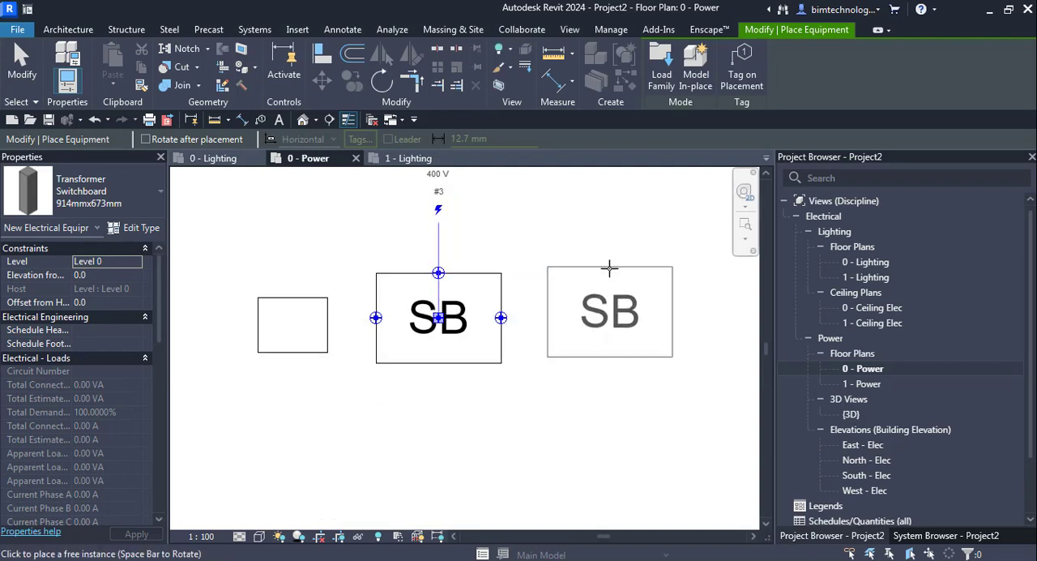
click(610, 269)
scroll(343, 271, down, 2)
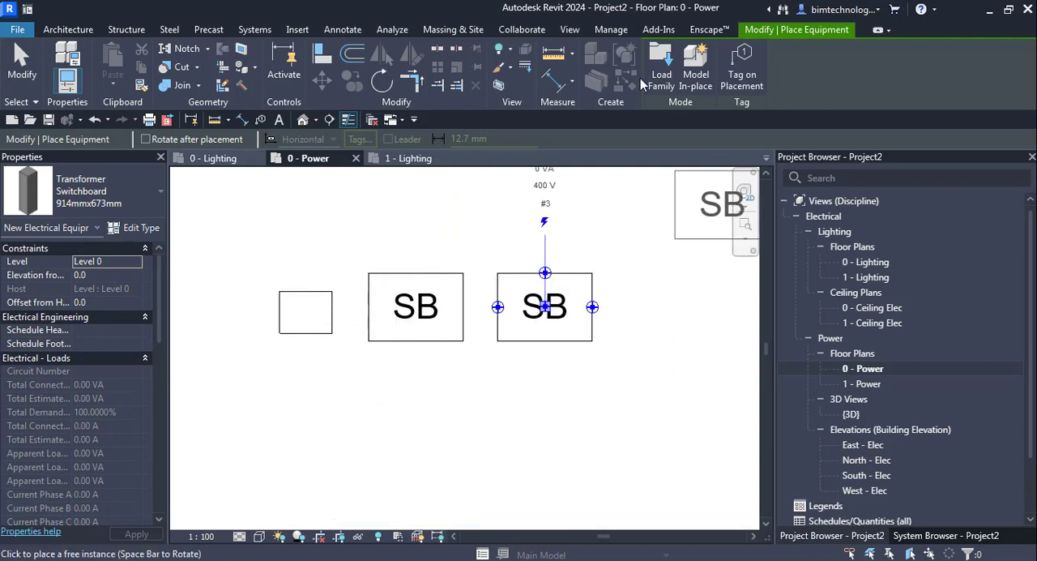
Load the Metering Switchboard family and place one 610mmx667mm switchboard below the dry type transformer.
click(660, 67)
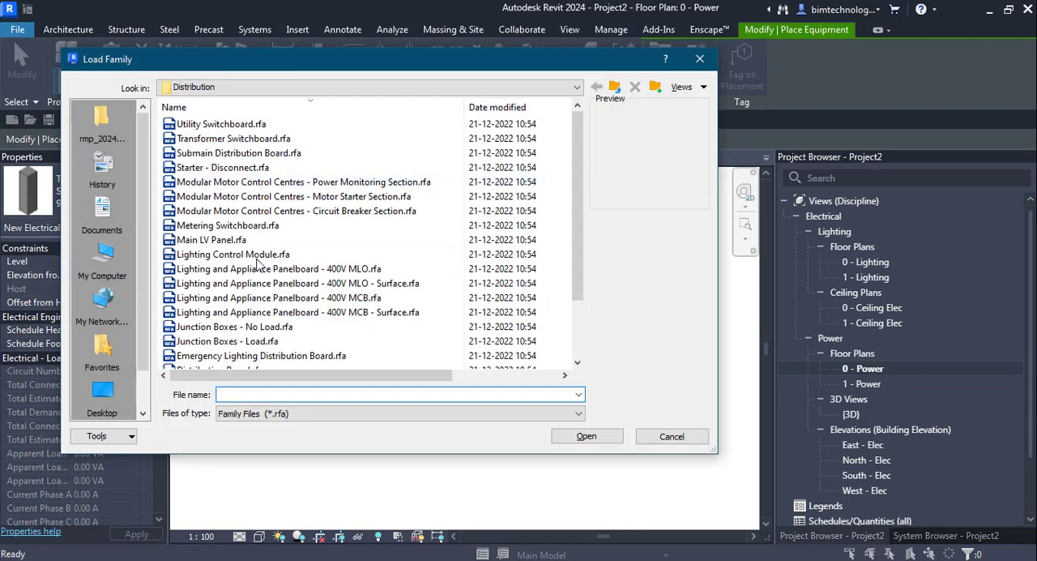
click(223, 226)
click(588, 436)
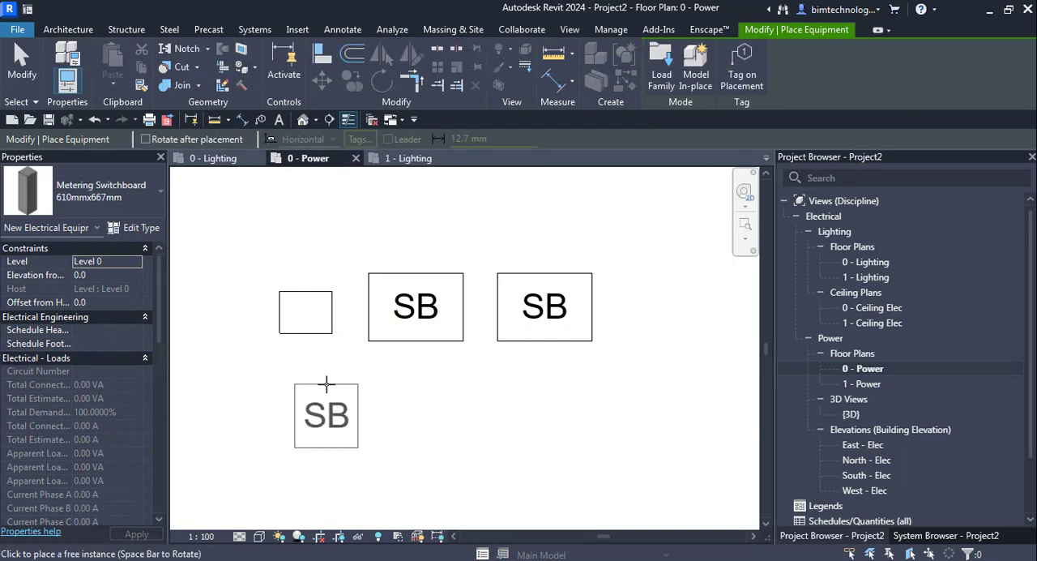
click(328, 384)
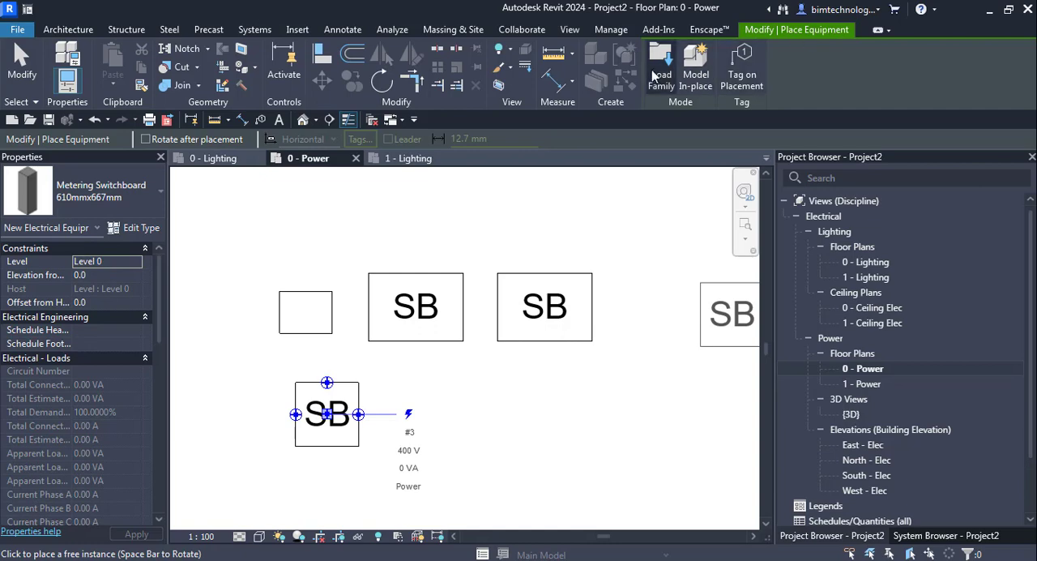
Load the NEMA Type 3R and Type 1 dry transformers, Generator - 275 kW, Wet Type Transformer and Variable Frequency AC Drive from Generation and Transformation.
click(666, 83)
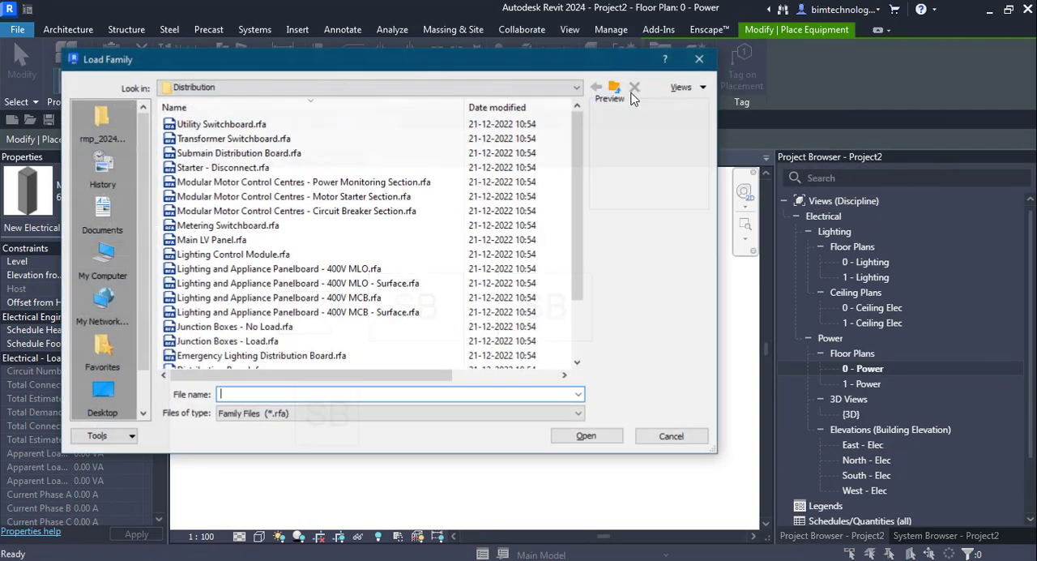
click(615, 89)
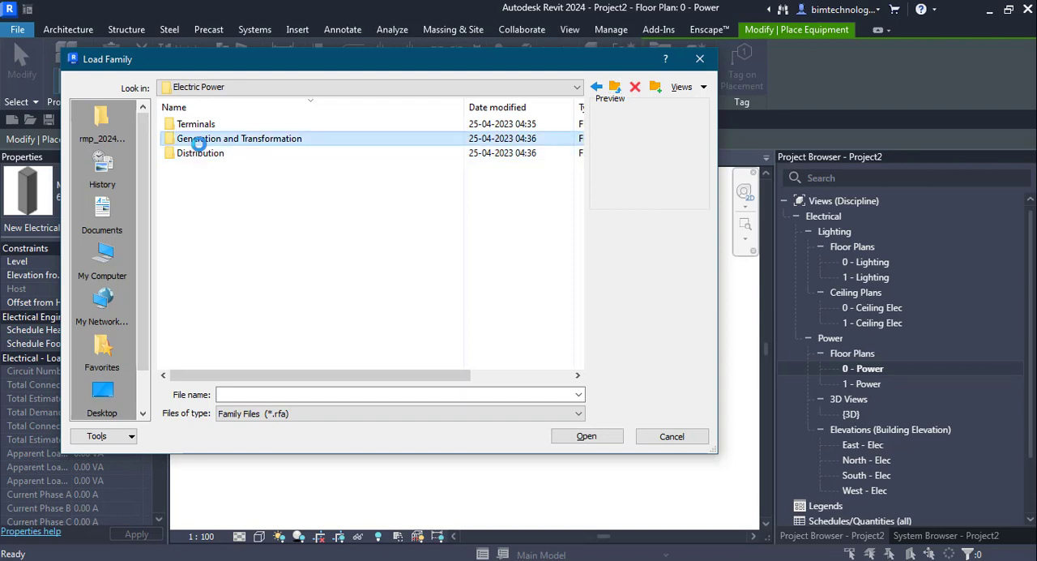
double_click(198, 139)
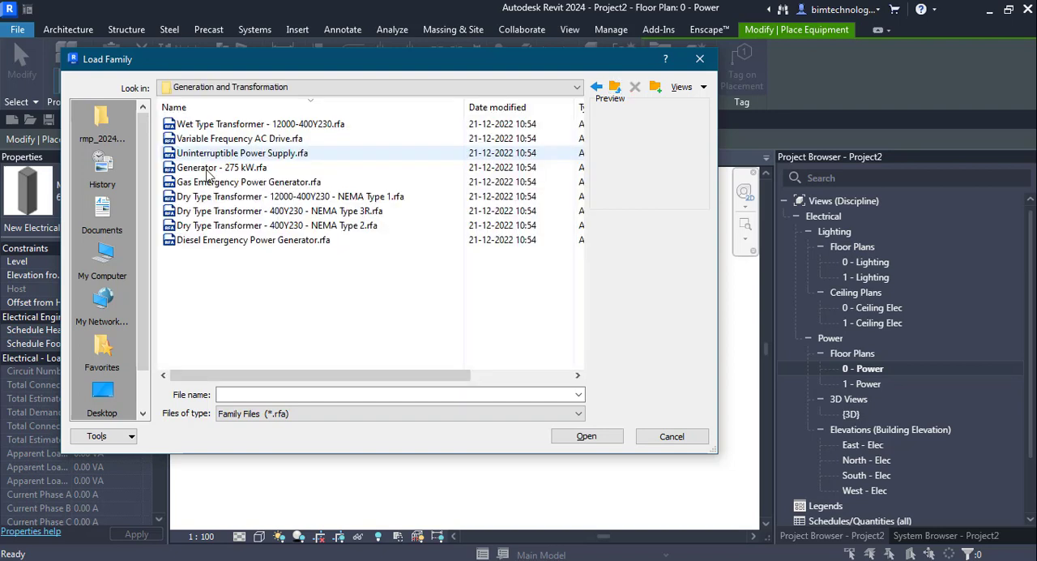
click(243, 212)
ctrl+click(202, 197)
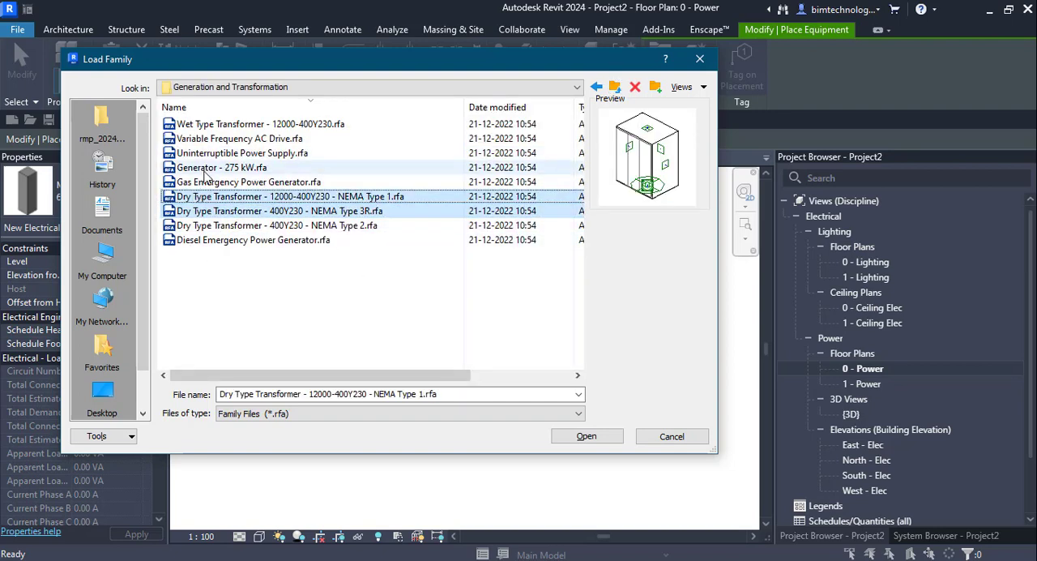
ctrl+click(206, 167)
ctrl+click(197, 126)
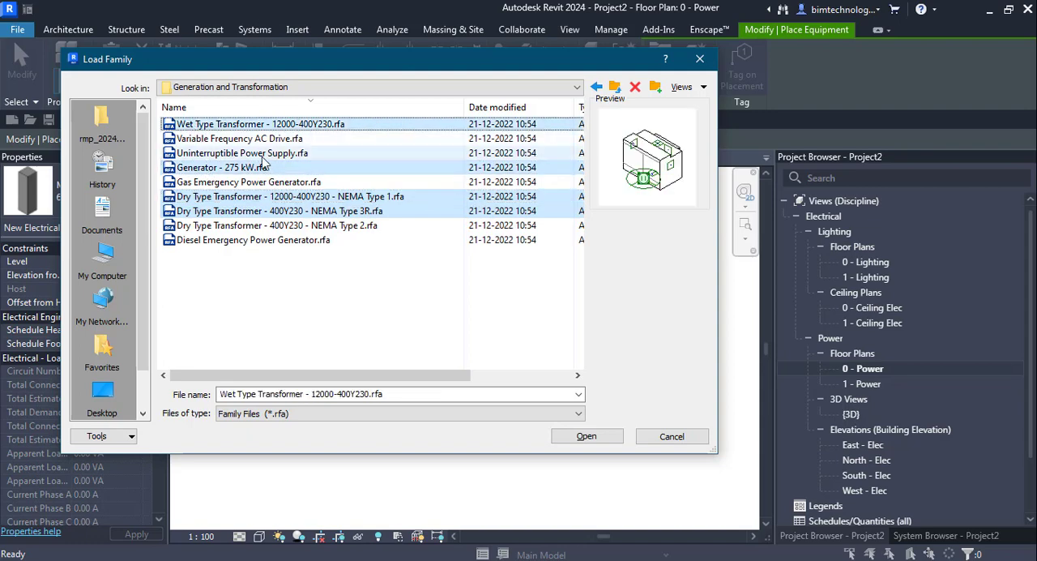
ctrl+click(223, 140)
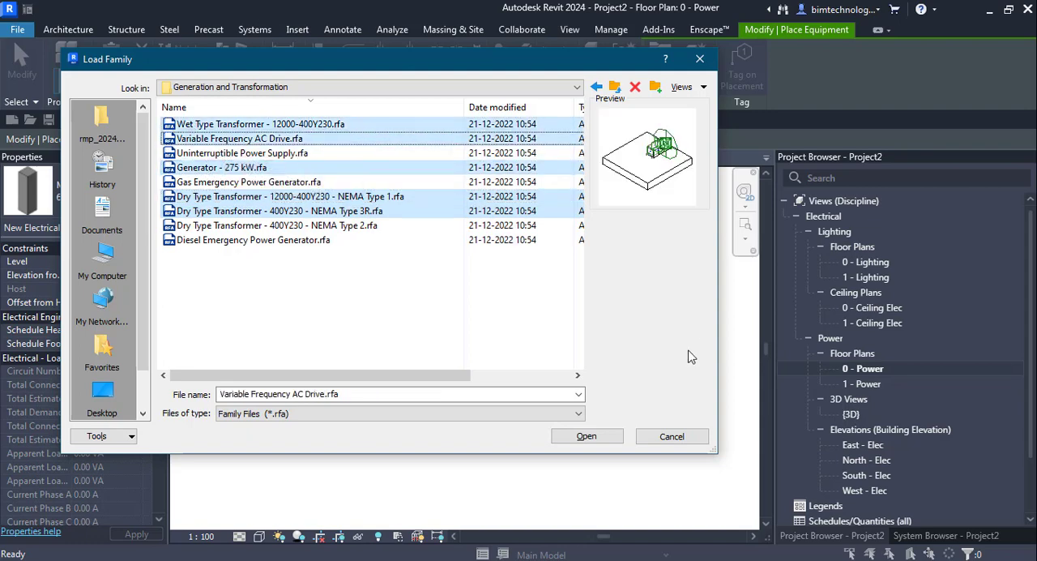
click(587, 436)
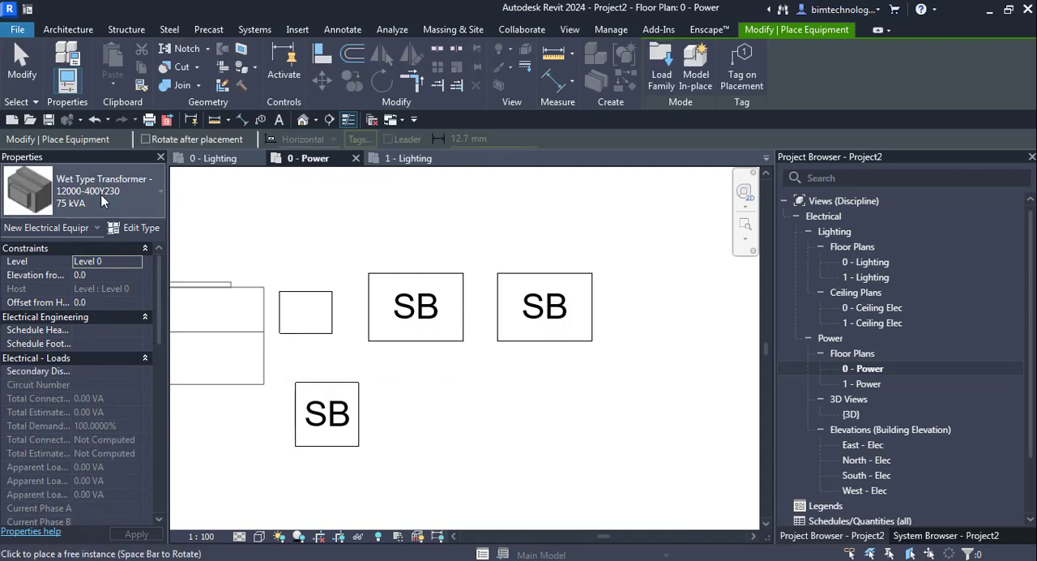
Place a 75 kVA Wet Type Transformer to the right of the switchboards and a rotated 60Hz 275 kW generator beyond it.
scroll(259, 252, down, 2)
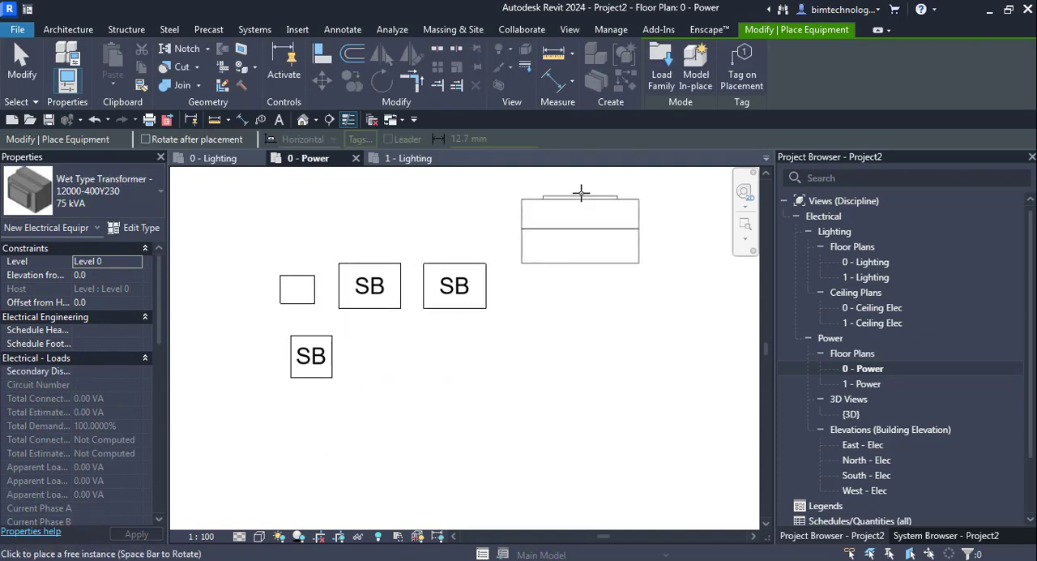
click(581, 188)
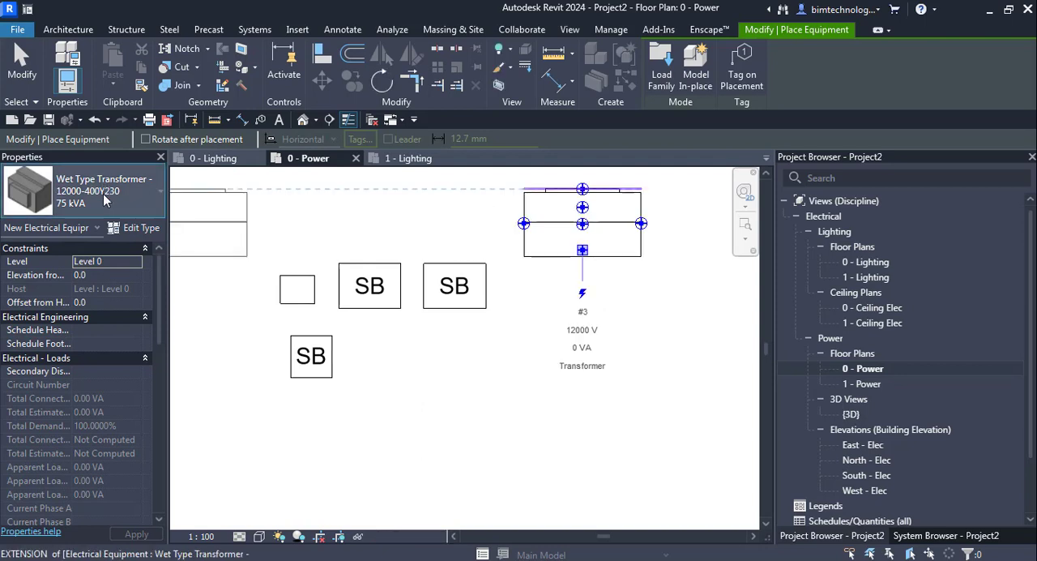
click(103, 194)
scroll(95, 323, down, 1)
scroll(96, 323, down, 2)
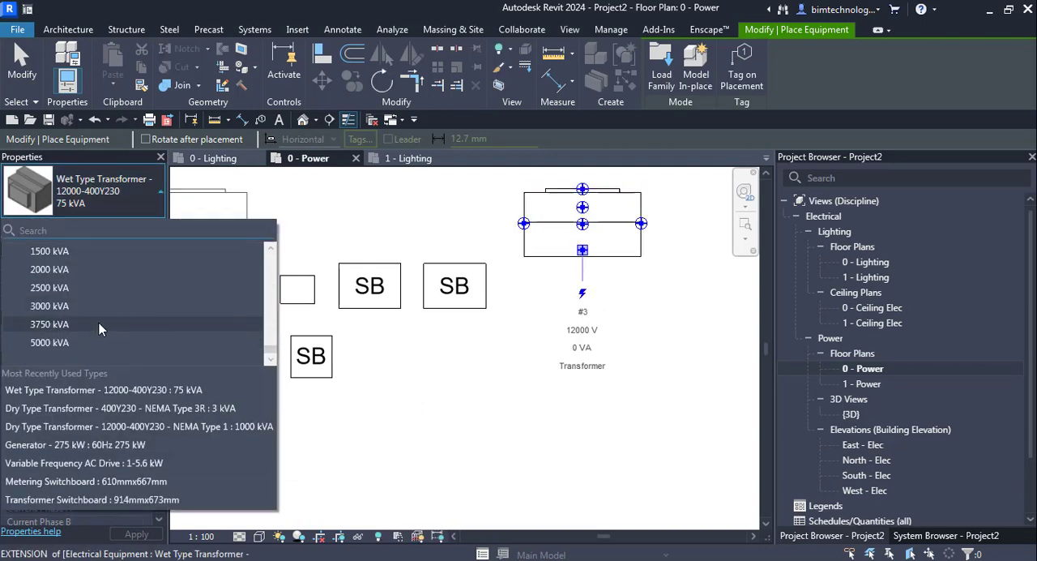
click(72, 446)
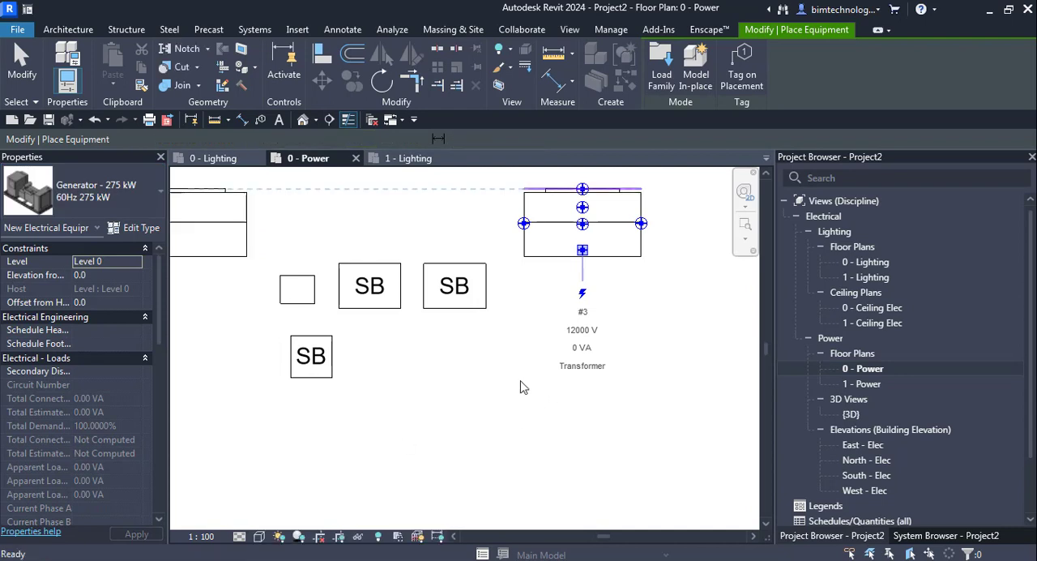
scroll(397, 387, down, 3)
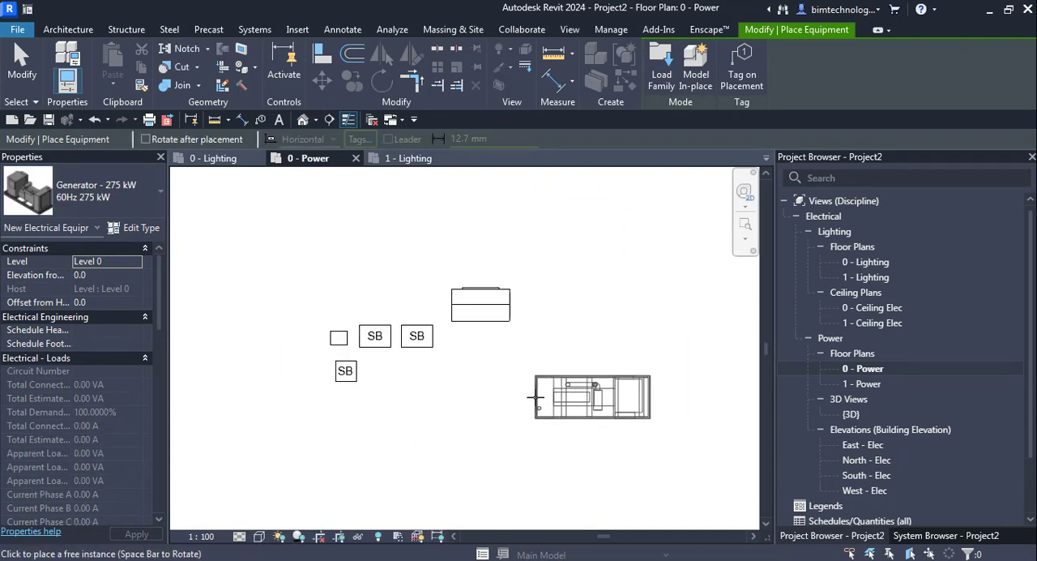
key(space)
click(573, 444)
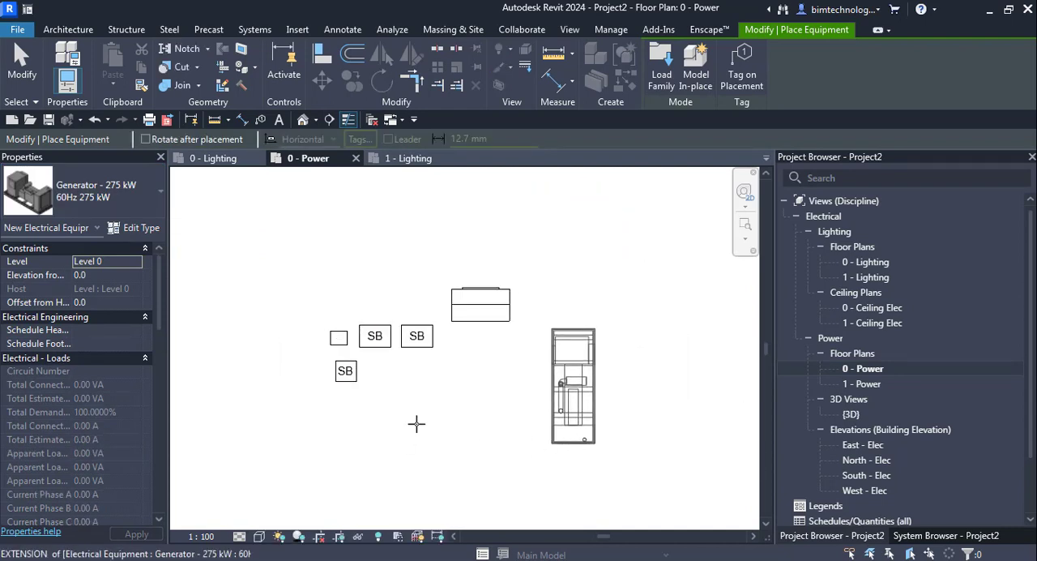
Place a 1-5.6 kW Variable Frequency AC Drive on the work plane above the dry type transformer and finish placing equipment.
click(75, 207)
scroll(93, 350, down, 5)
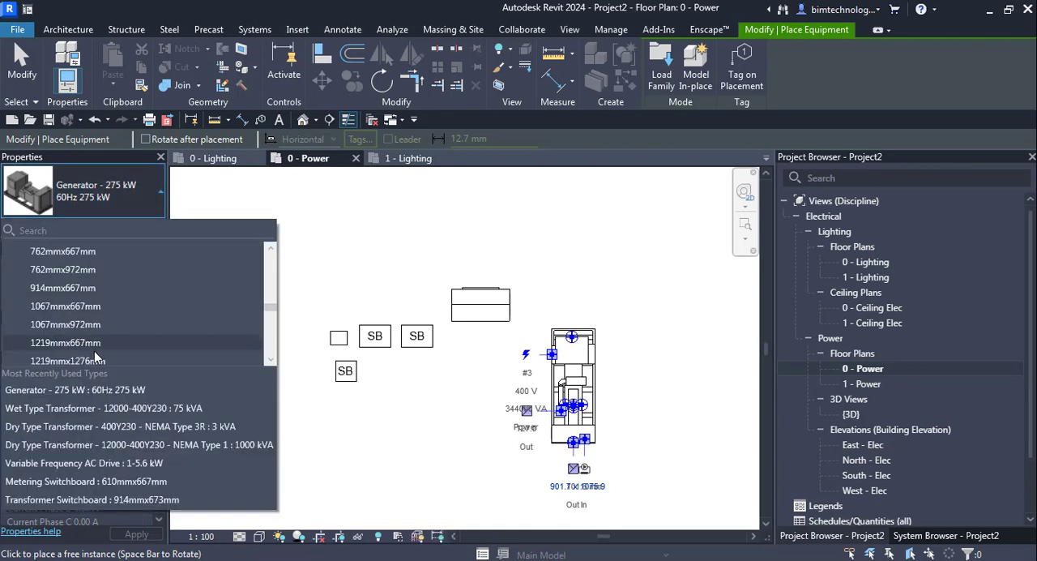
click(102, 462)
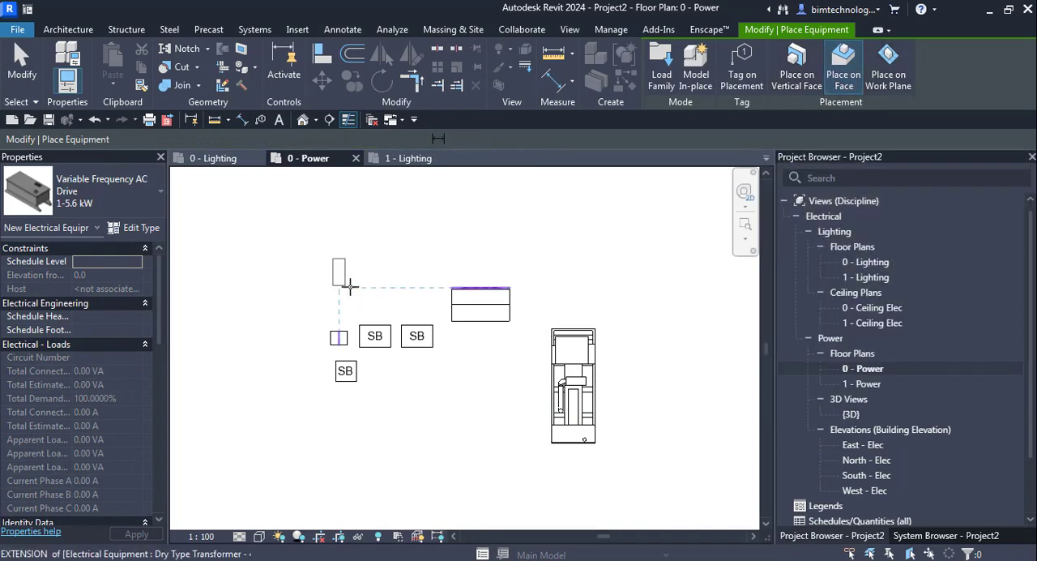
scroll(350, 286, up, 3)
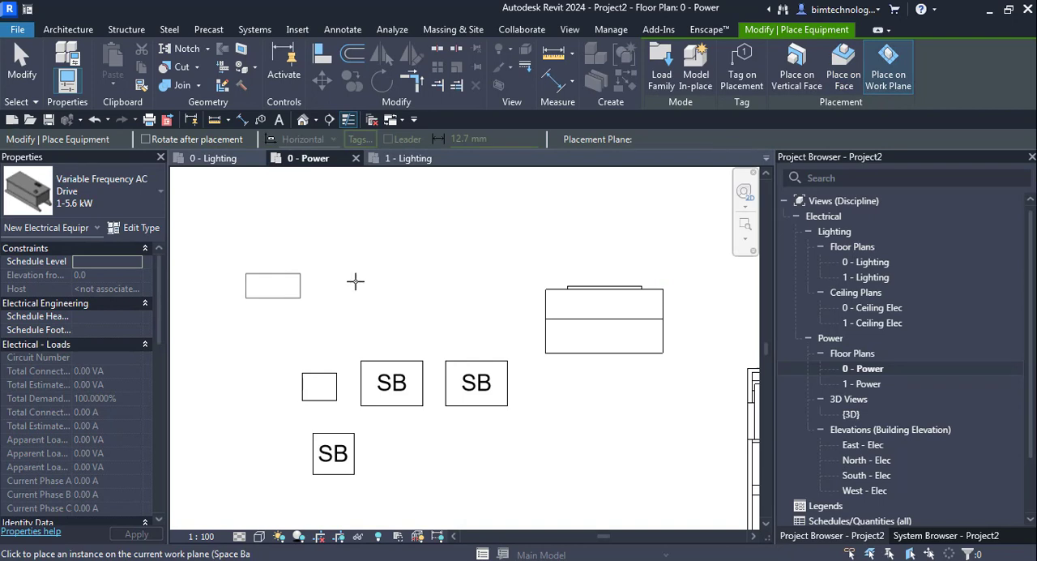
scroll(347, 248, down, 3)
key(Escape)
key(Escape)
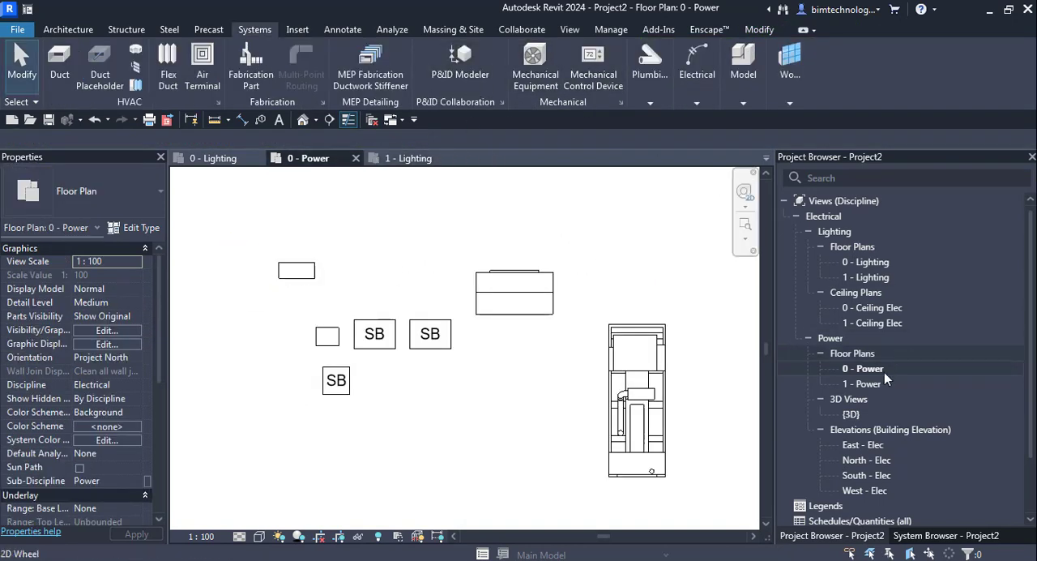
Open the {3D} view and set its detail level to Fine to show the placed equipment.
double_click(849, 415)
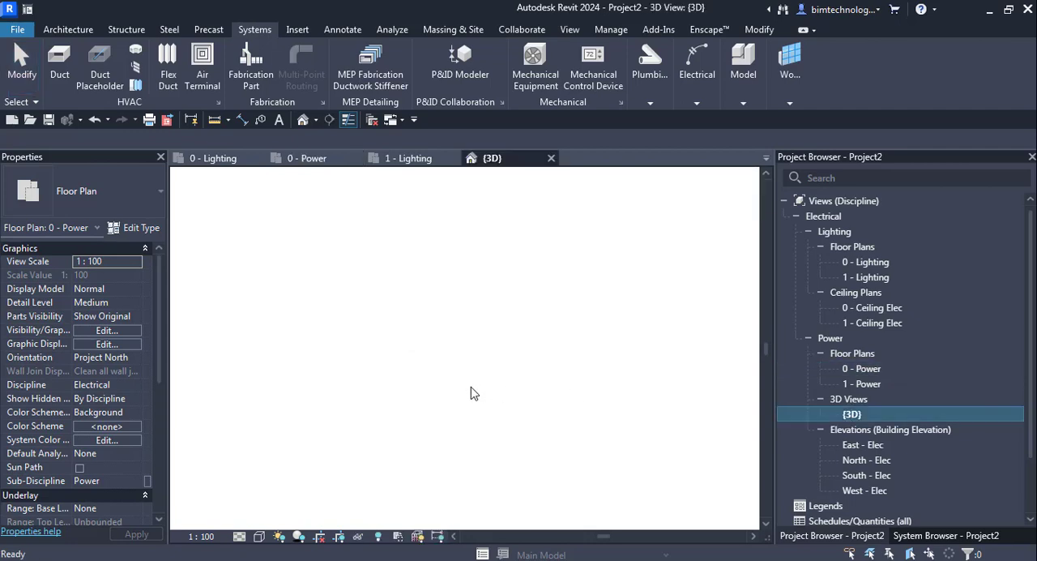
scroll(510, 294, up, 2)
scroll(403, 227, up, 3)
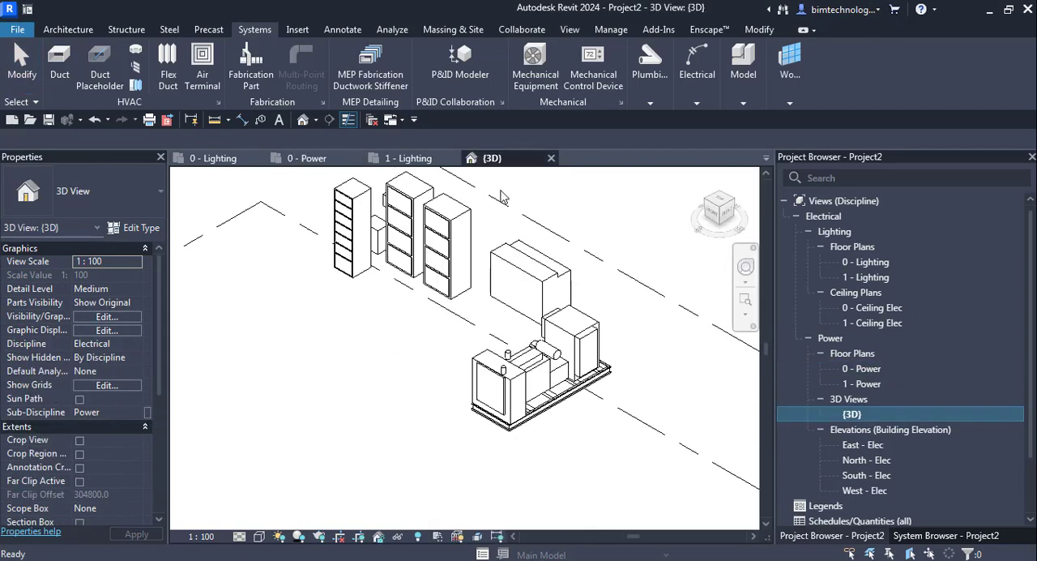
click(259, 537)
click(255, 520)
scroll(430, 201, up, 2)
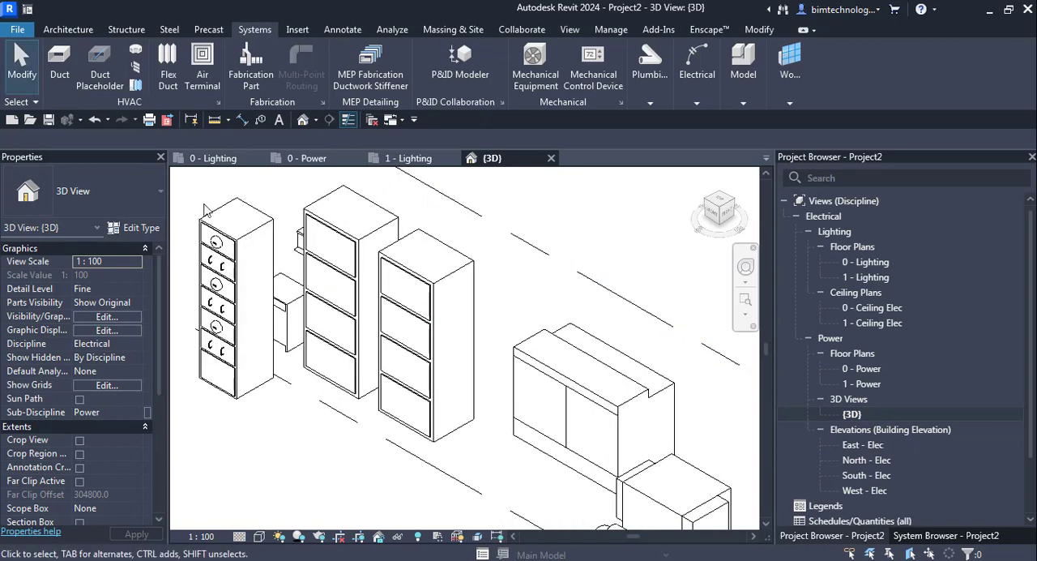
scroll(282, 264, up, 4)
Select the metering switchboard in 3D, widen its property list and examine its electrical load, identity, phasing and IFC parameters.
click(282, 264)
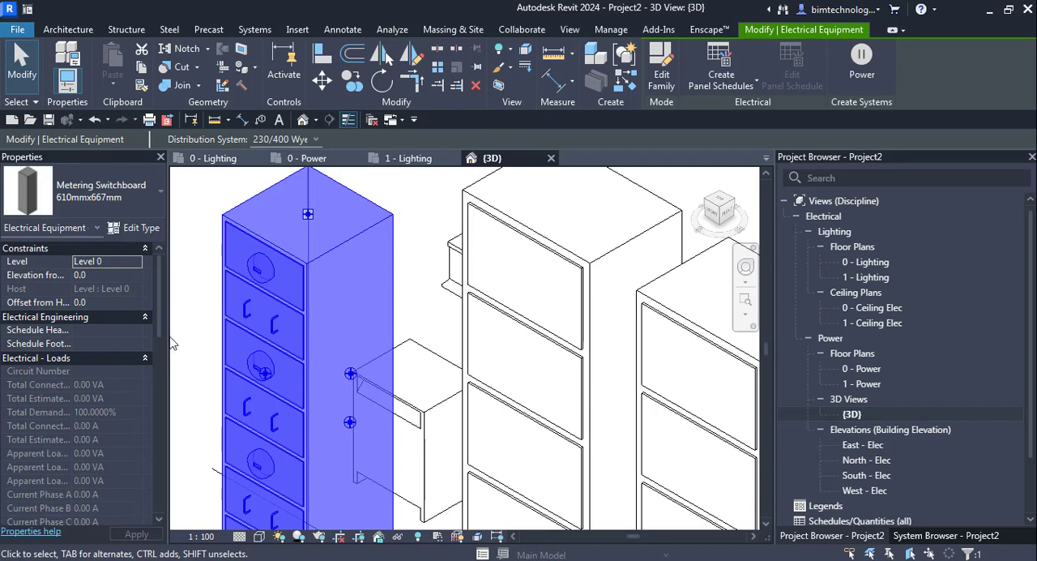
drag(168, 340, 273, 340)
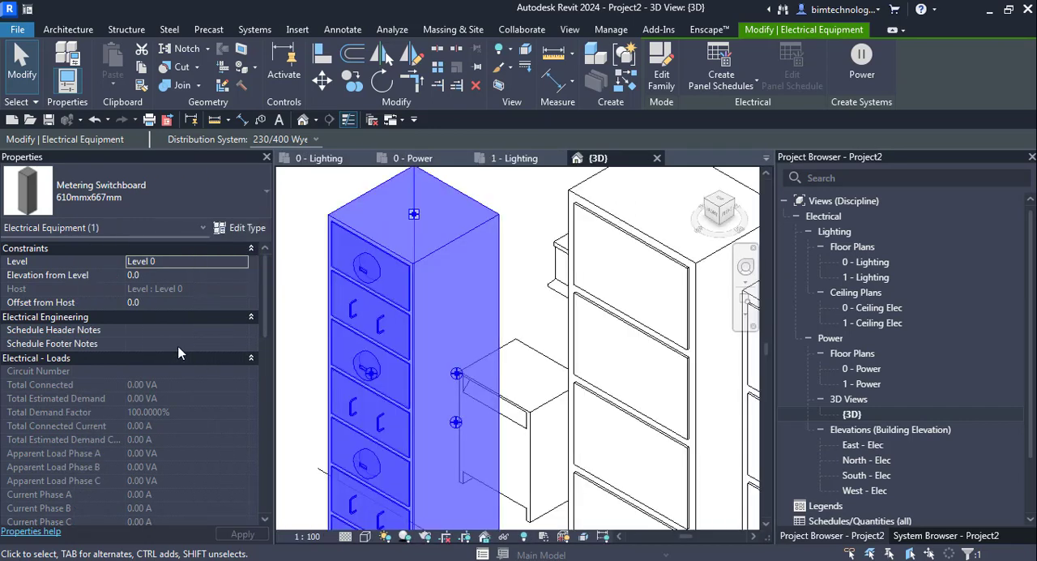
click(171, 331)
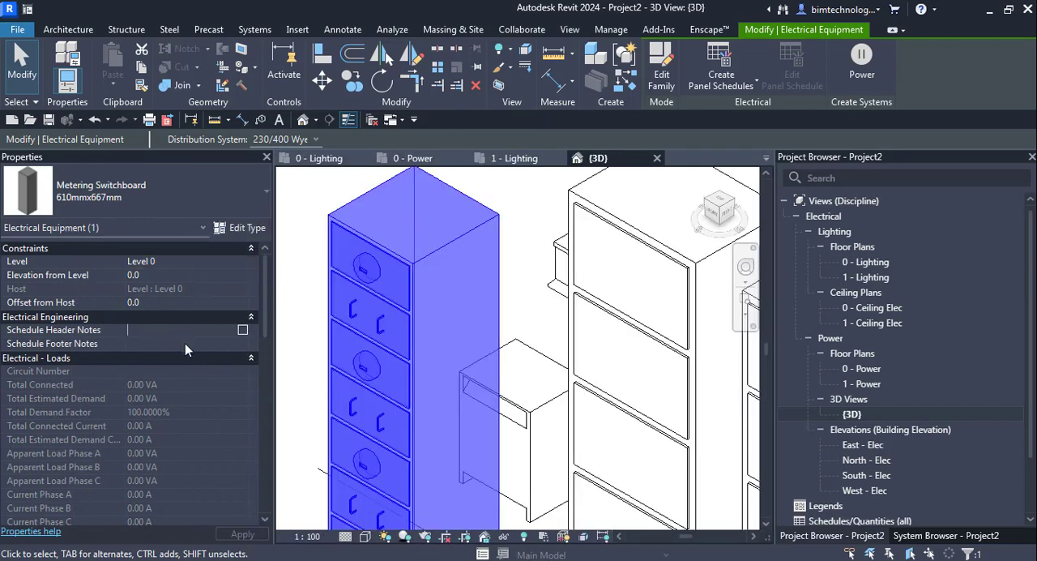
click(185, 343)
click(225, 321)
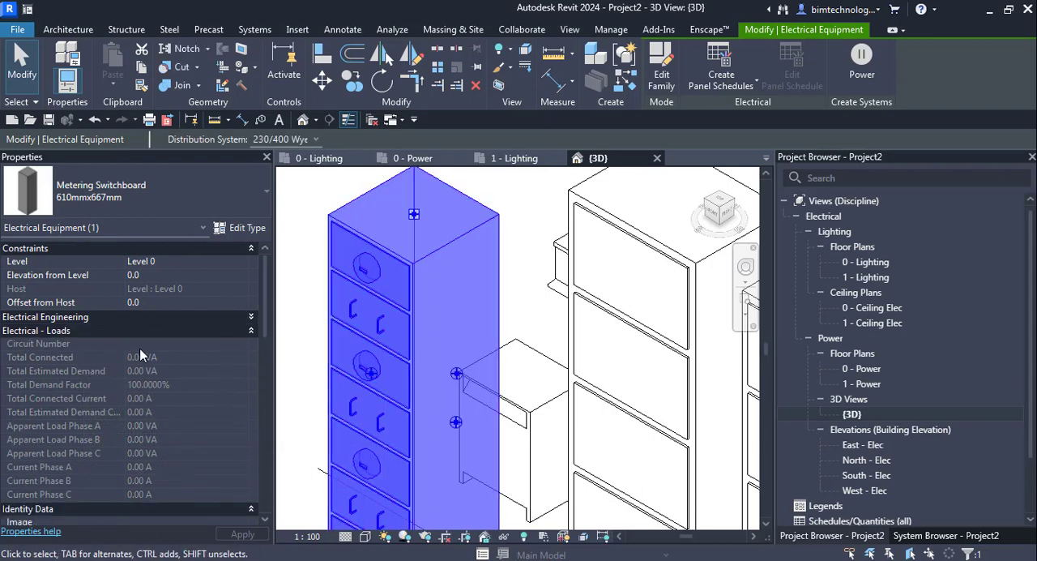
scroll(141, 357, down, 4)
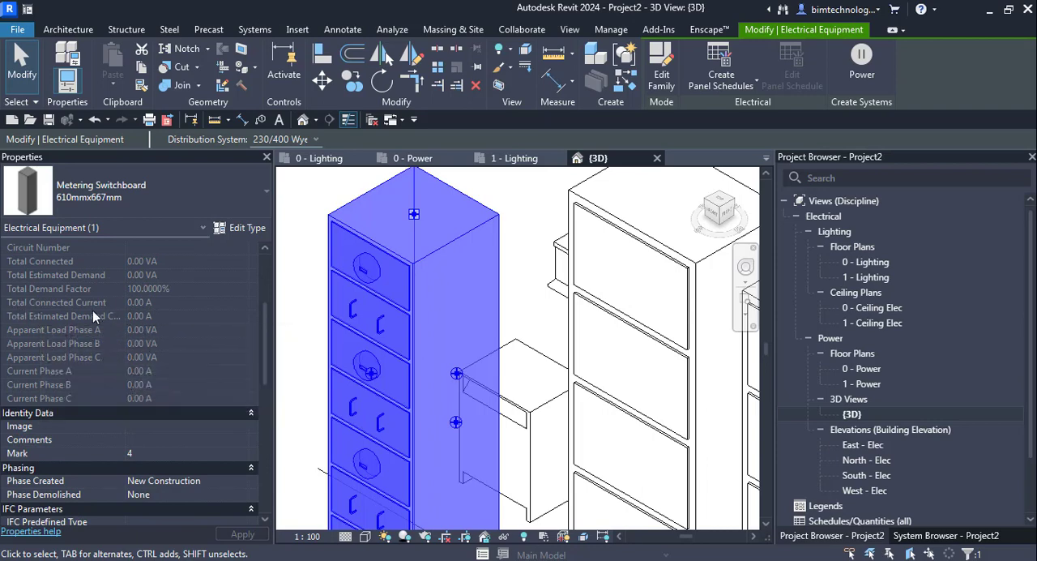
scroll(98, 371, down, 5)
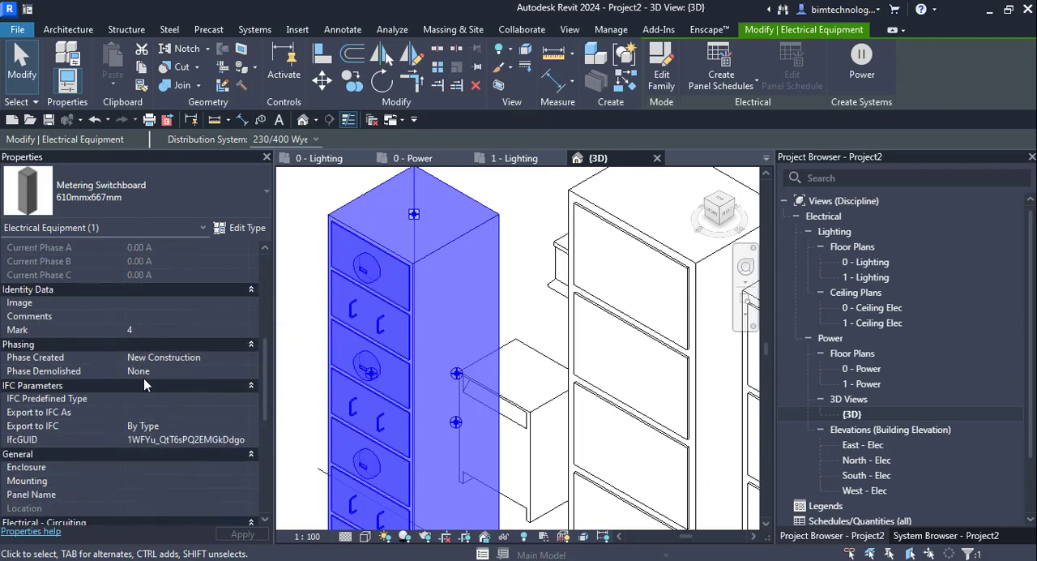
scroll(357, 406, down, 2)
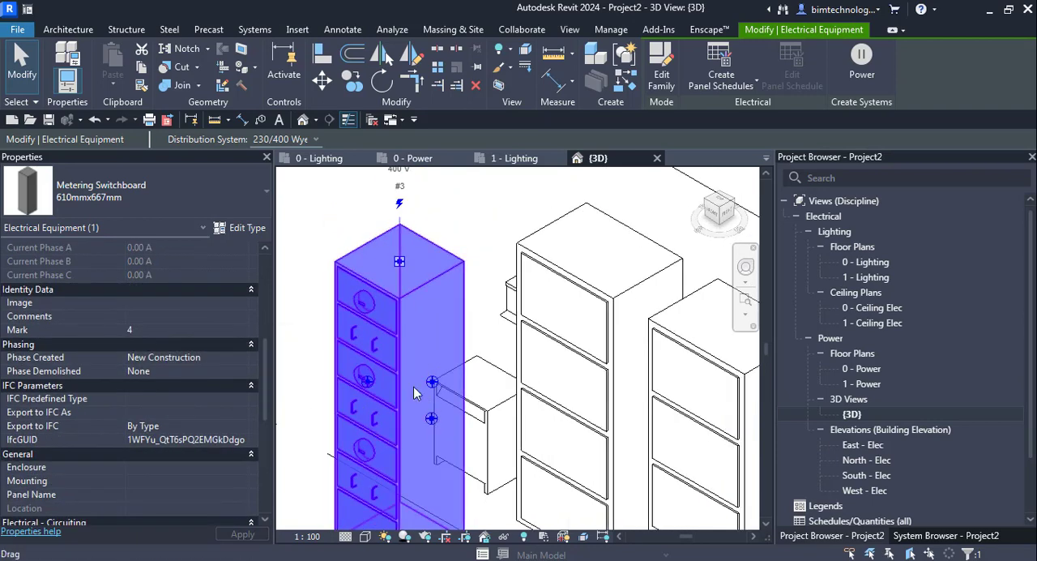
Set the metering switchboard's circuit naming to Standard and check the options for its circuit prefix separator and circuit prefix.
scroll(166, 418, down, 5)
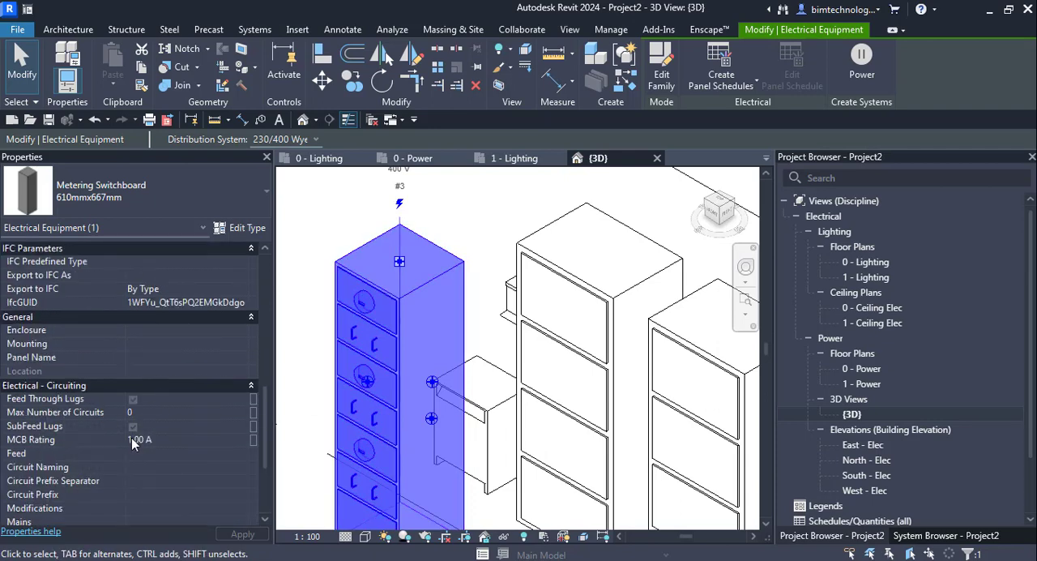
click(148, 453)
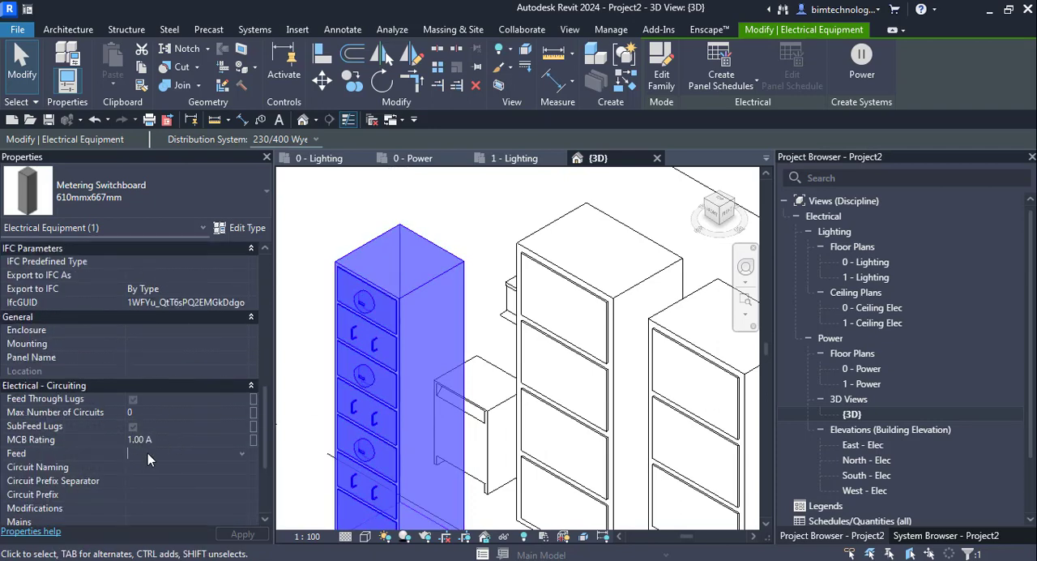
click(241, 469)
click(154, 494)
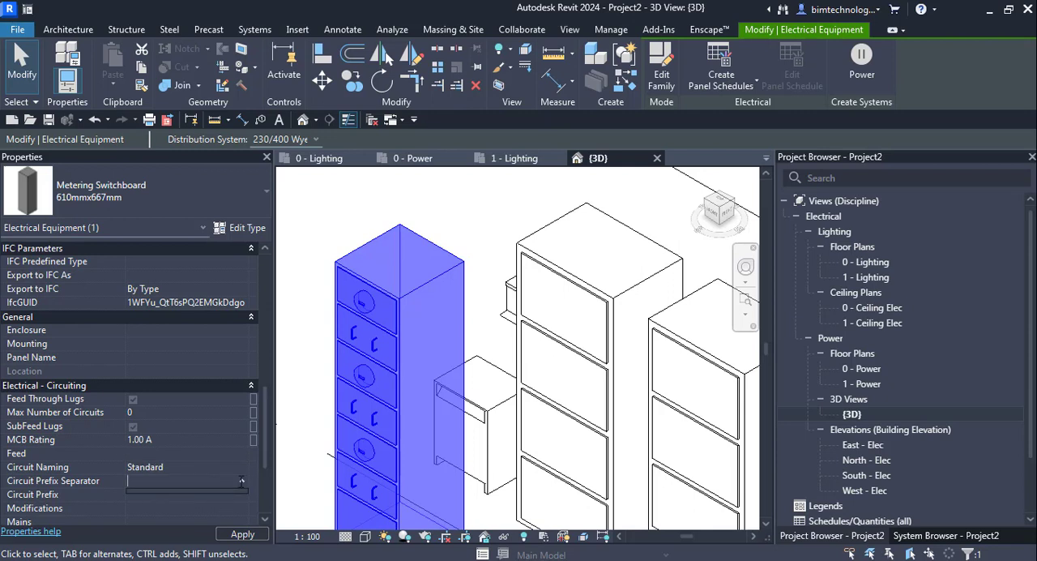
scroll(198, 458, down, 1)
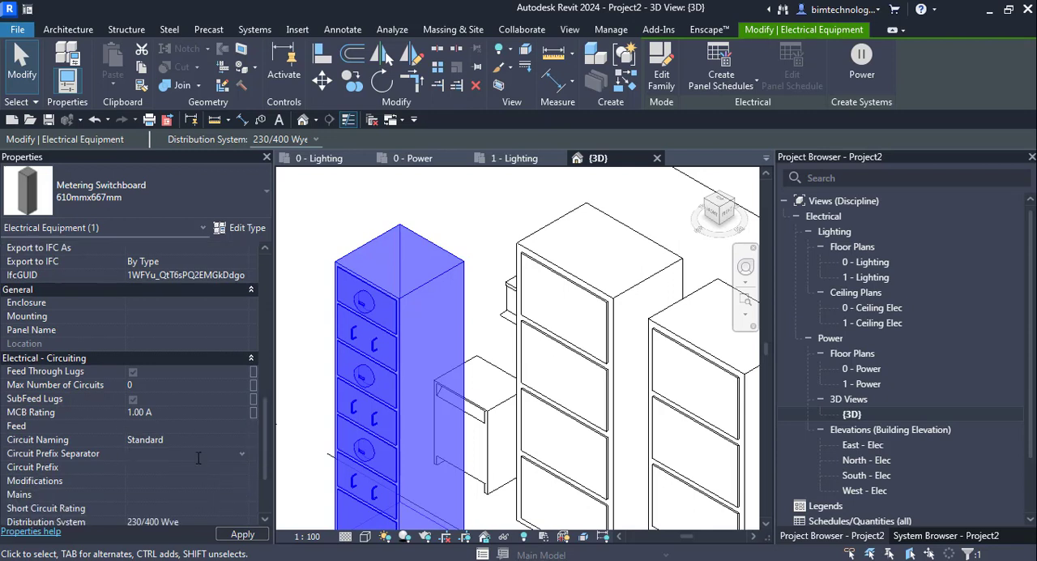
click(242, 469)
click(210, 493)
scroll(206, 498, down, 1)
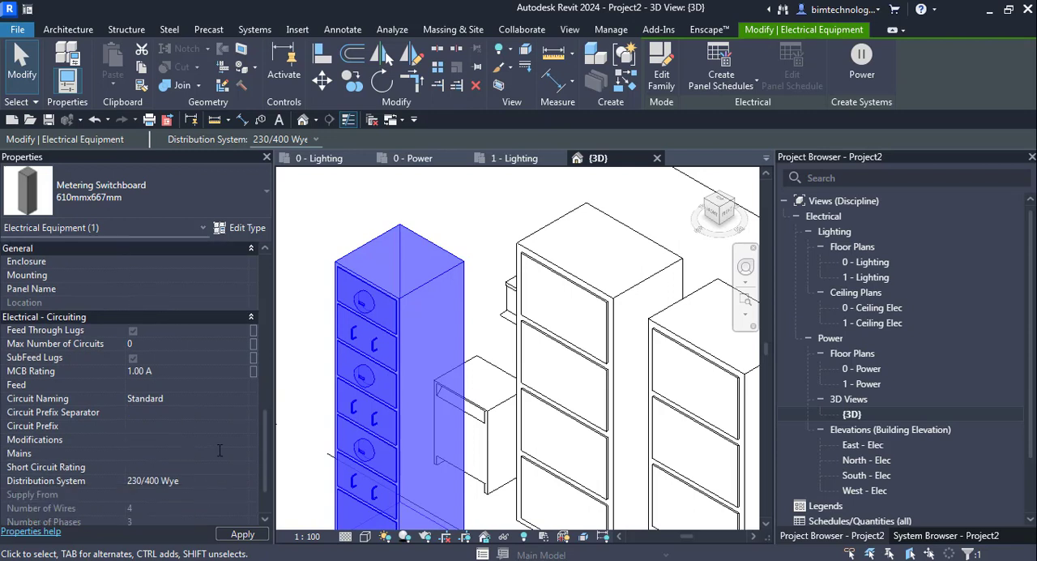
Choose 230/400 Wye as the metering switchboard's distribution system and Continue Numbering as its circuit numbering option.
click(223, 479)
click(242, 483)
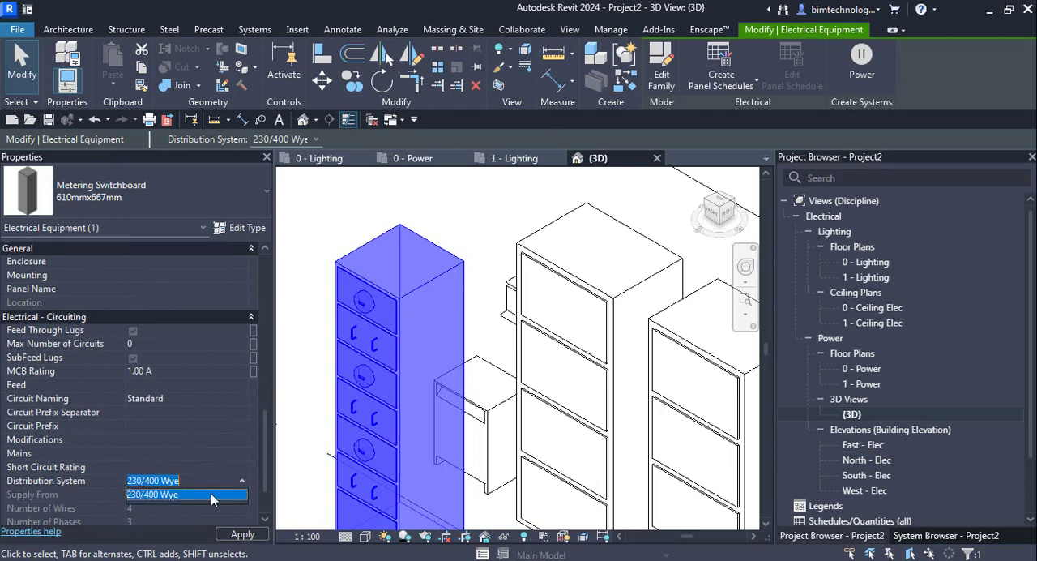
click(182, 496)
scroll(163, 480, down, 2)
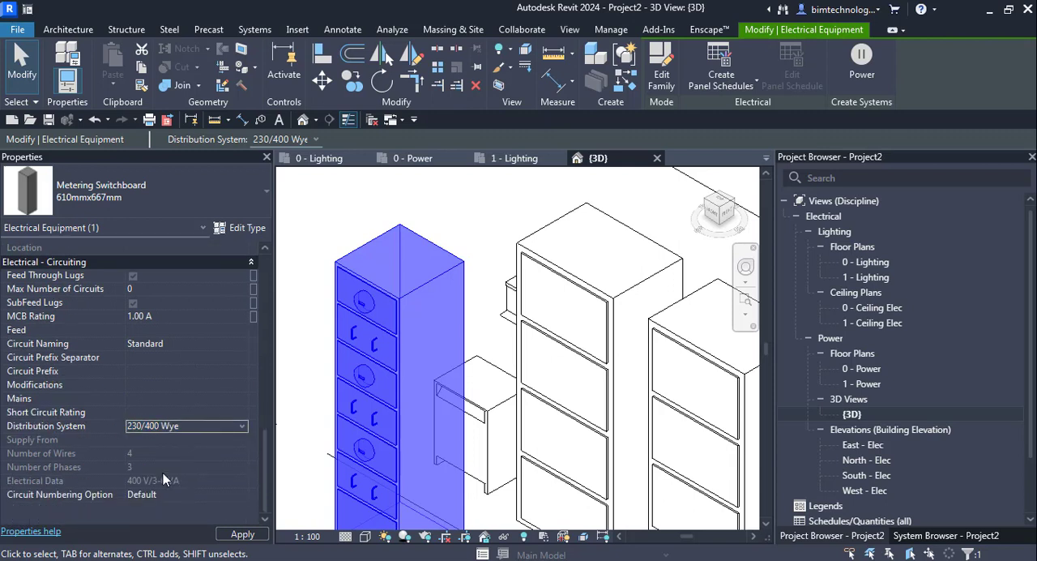
click(191, 494)
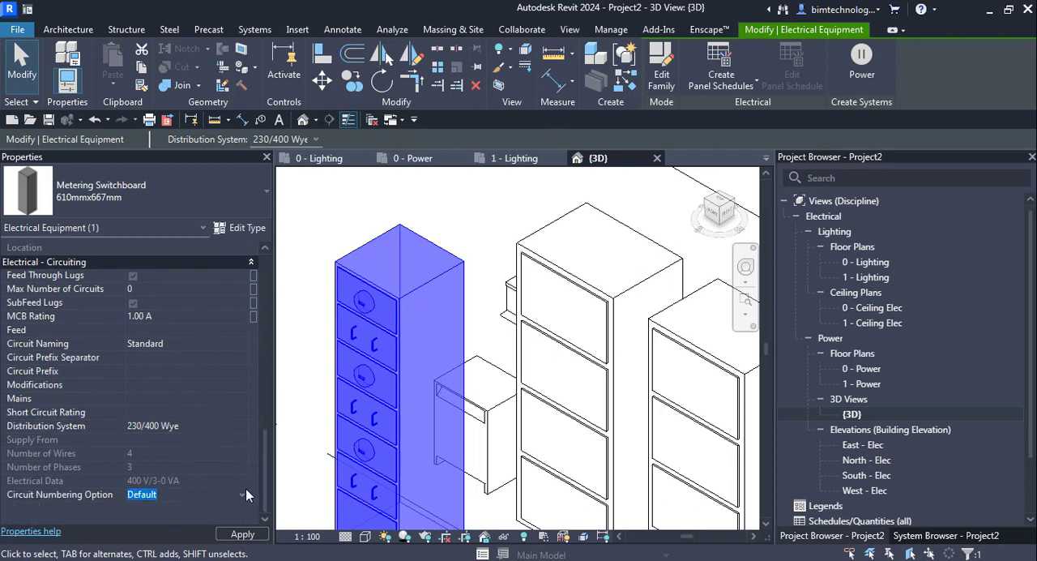
click(242, 495)
click(170, 508)
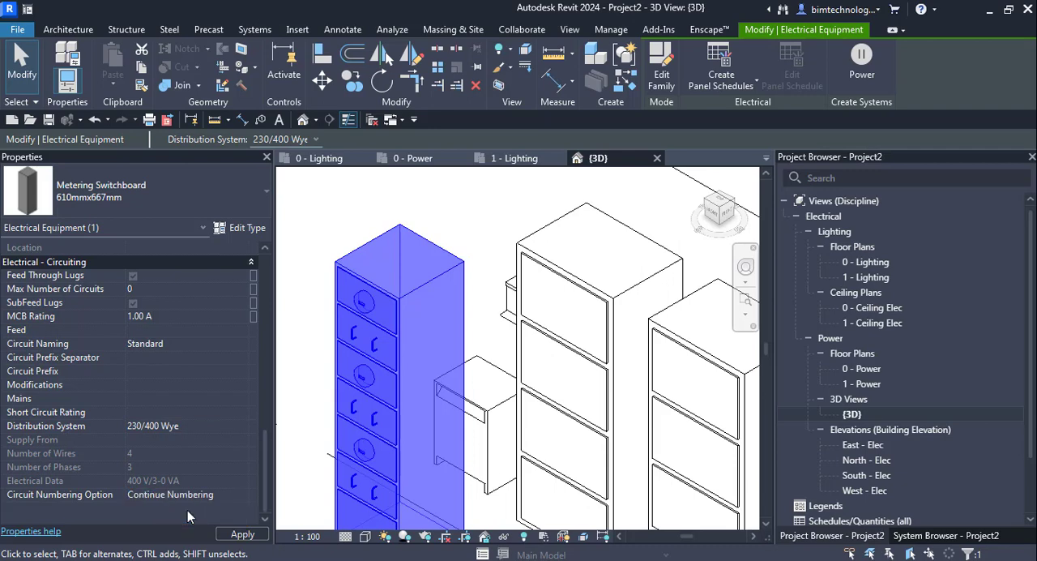
scroll(304, 393, down, 3)
click(403, 299)
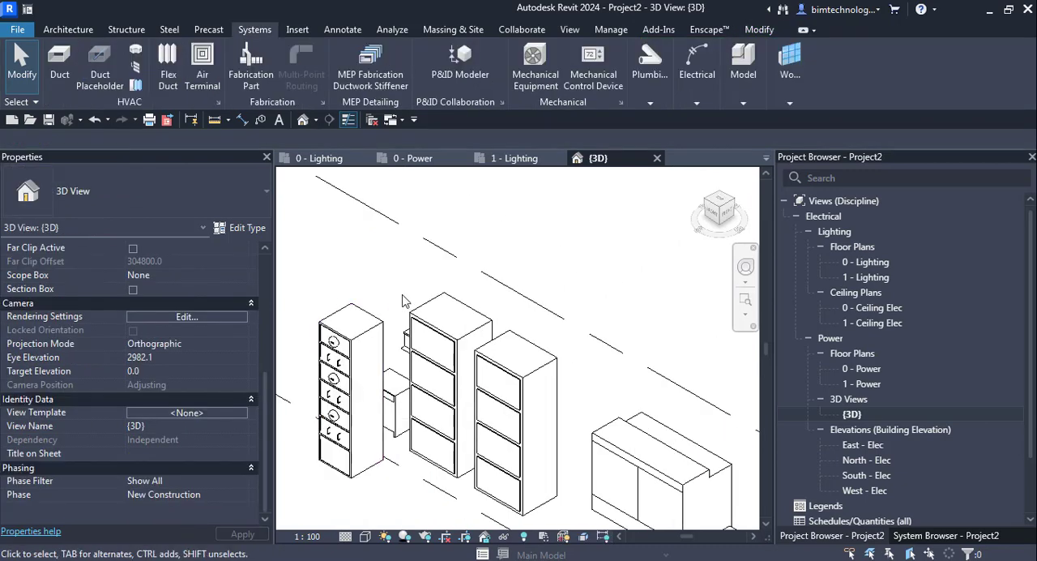
Select the wet type transformer in 3D and examine its load and circuiting properties and its type parameters.
scroll(380, 324, down, 2)
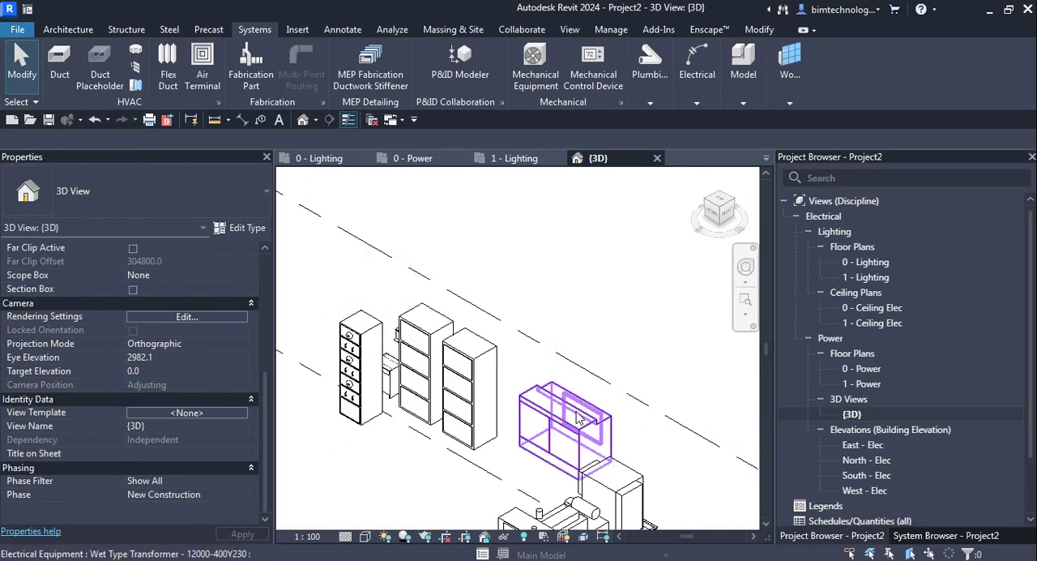
click(533, 427)
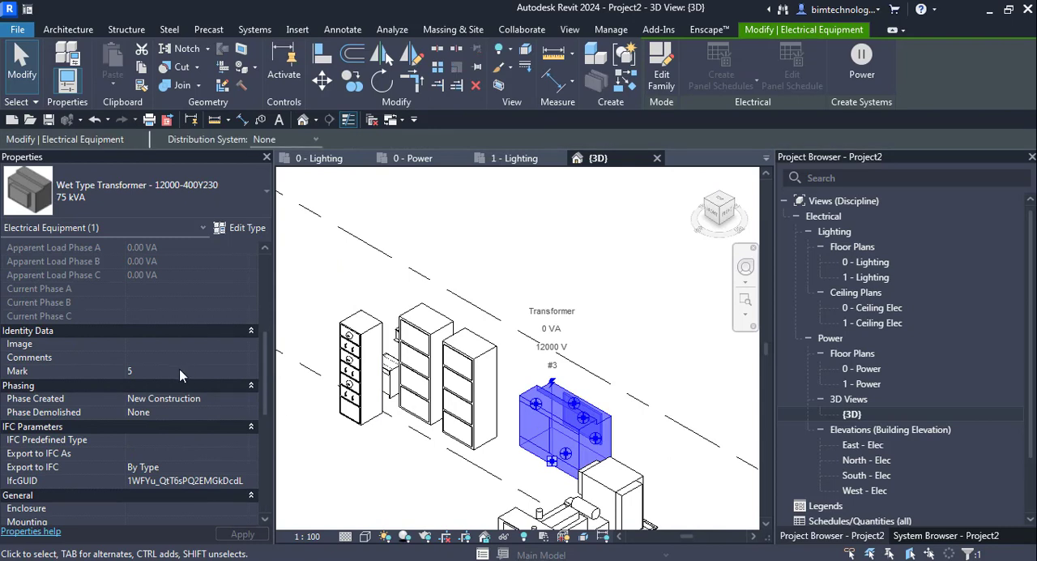
scroll(139, 369, up, 5)
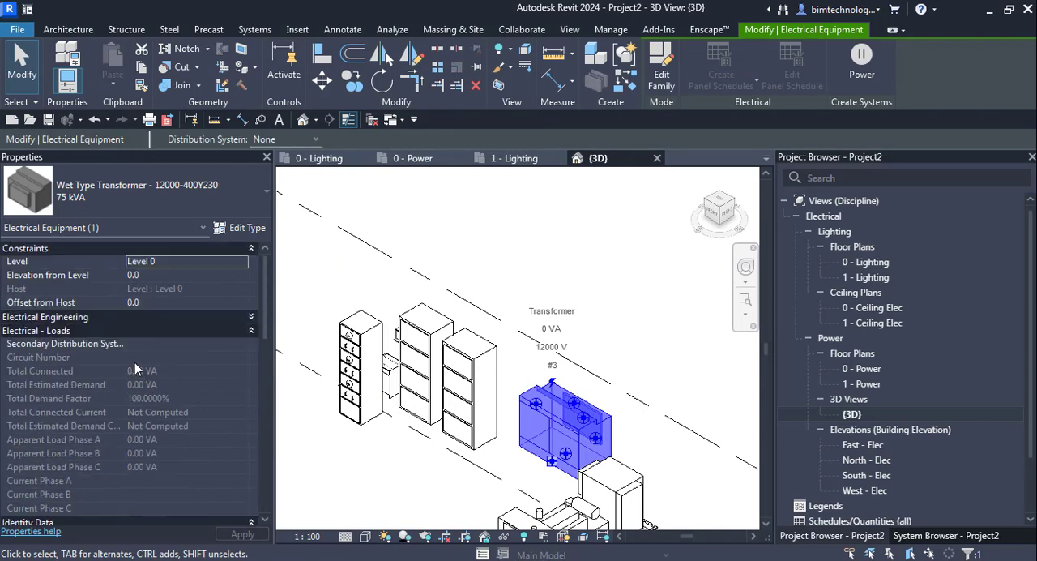
click(252, 318)
scroll(146, 393, down, 10)
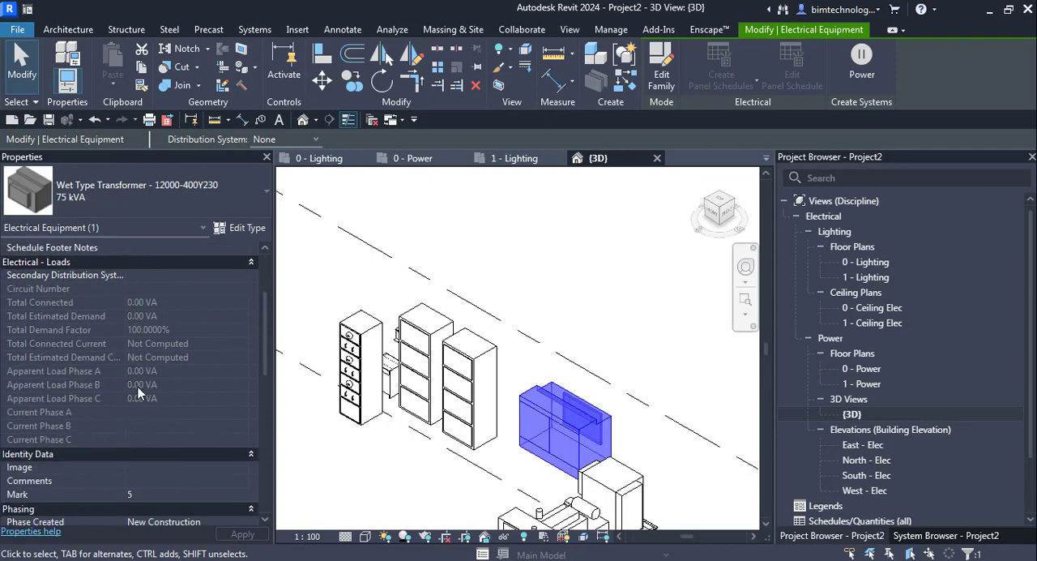
scroll(154, 395, down, 1)
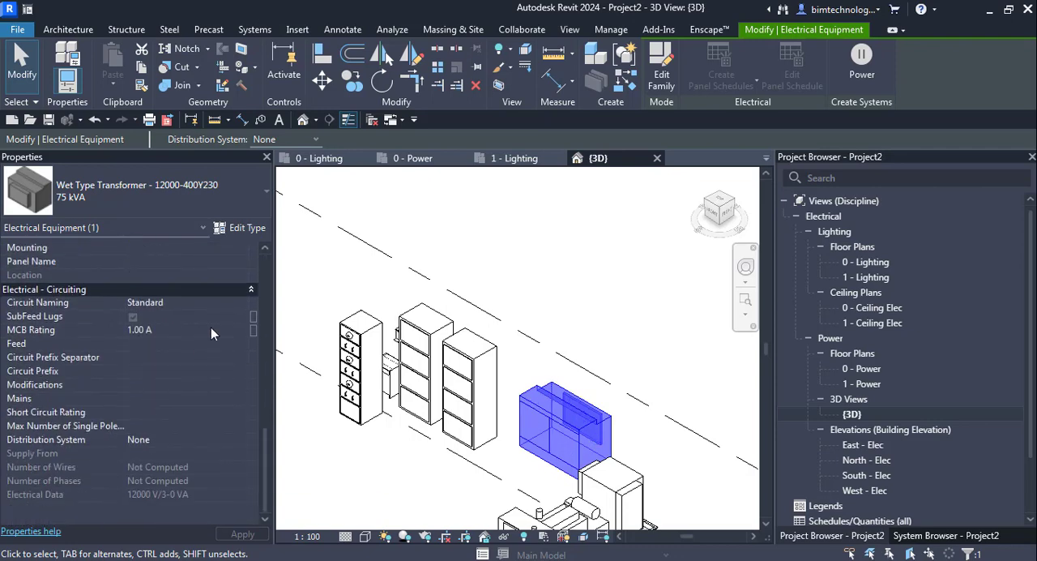
click(244, 230)
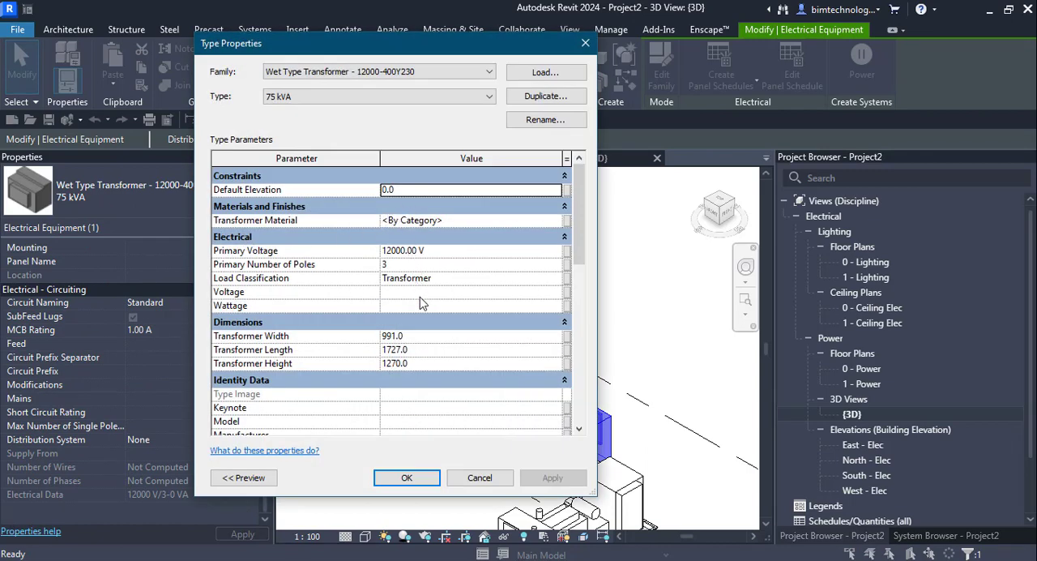
click(406, 477)
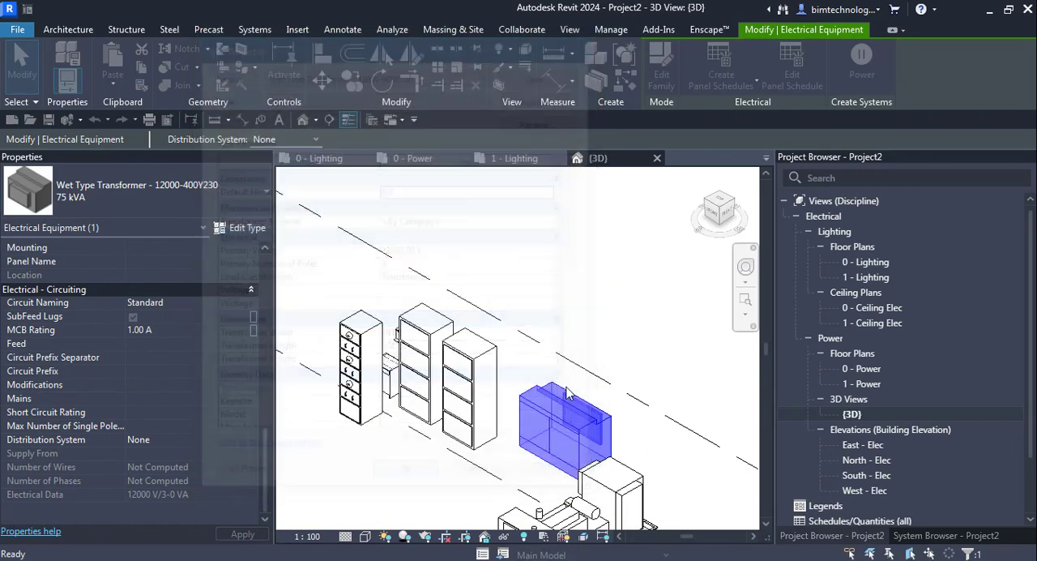
key(Escape)
Look over the generator, switchboards and wet type transformer in the 3D view.
scroll(618, 497, up, 2)
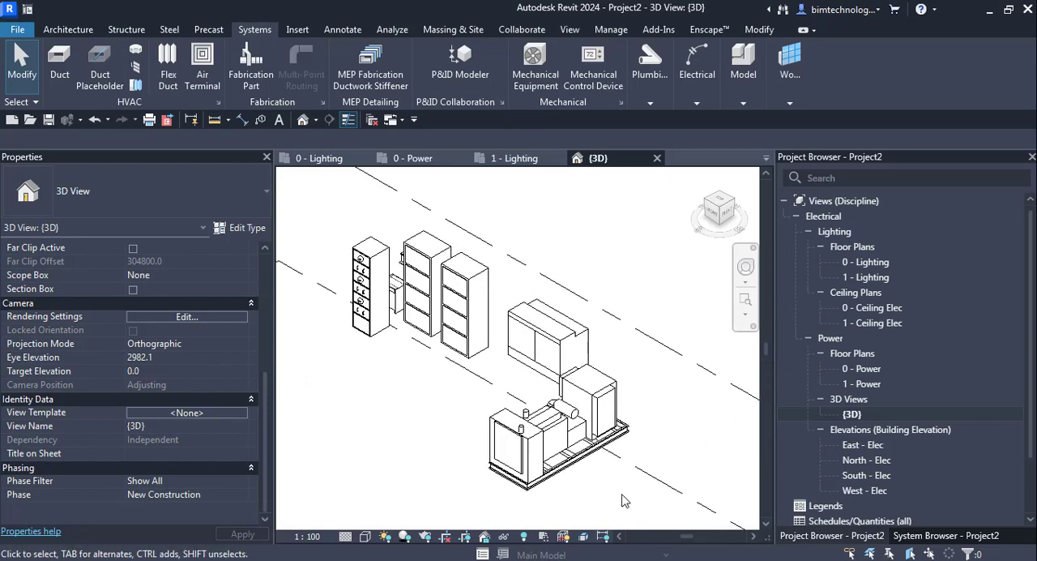
click(581, 450)
click(674, 452)
scroll(332, 279, up, 2)
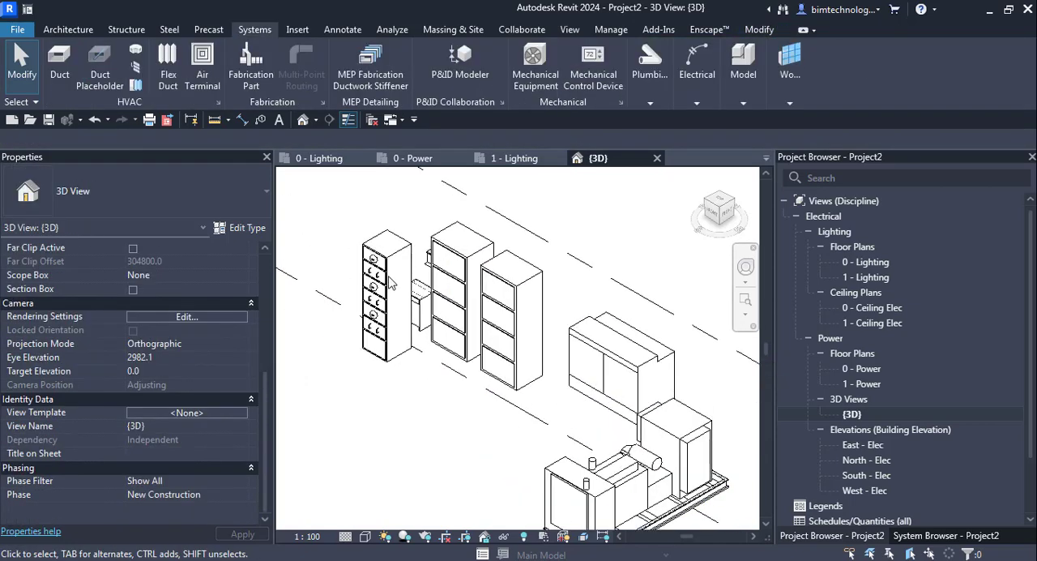
scroll(383, 336, down, 3)
scroll(507, 440, up, 1)
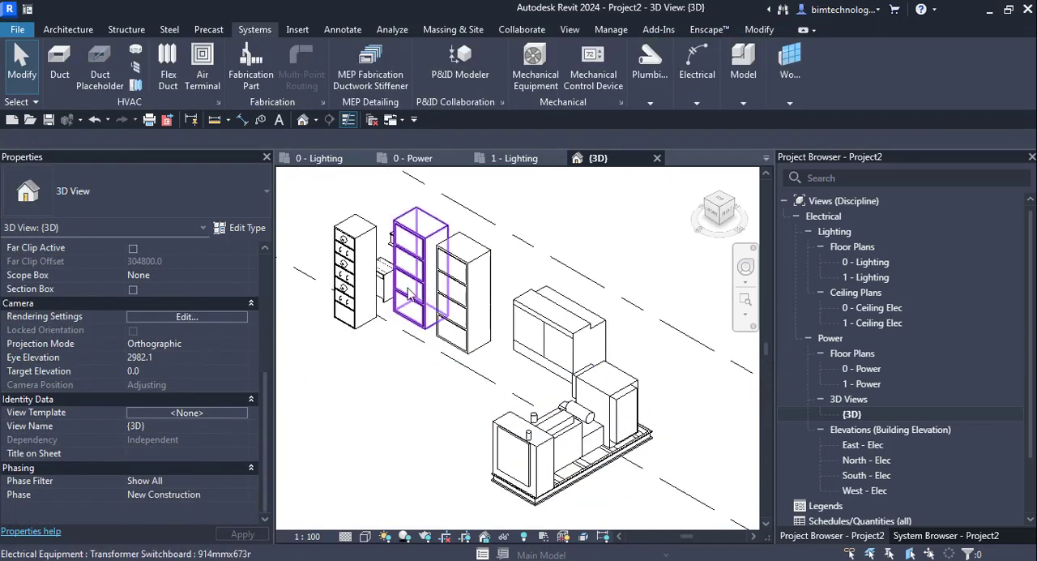
click(560, 324)
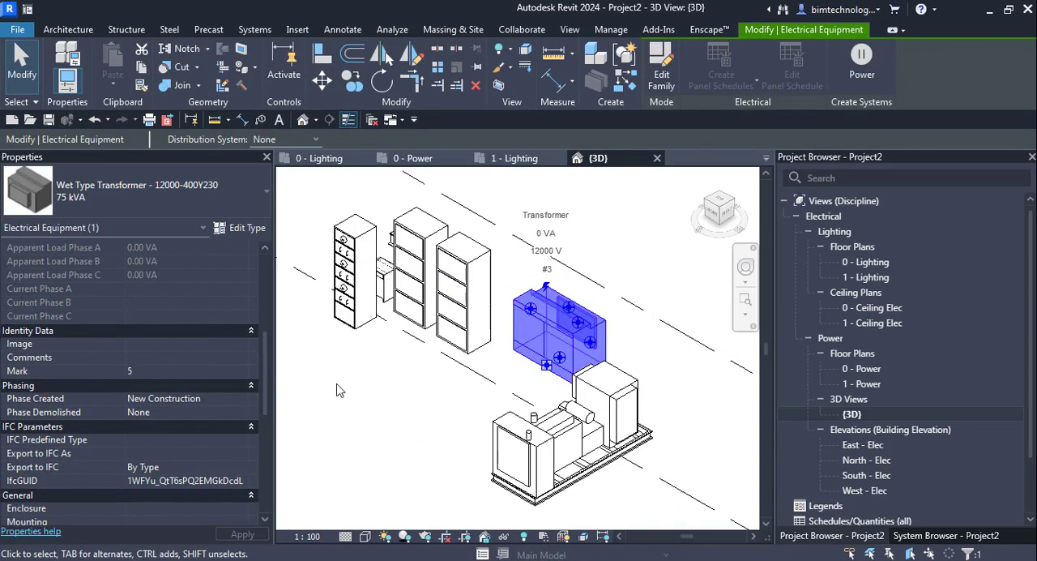
click(637, 259)
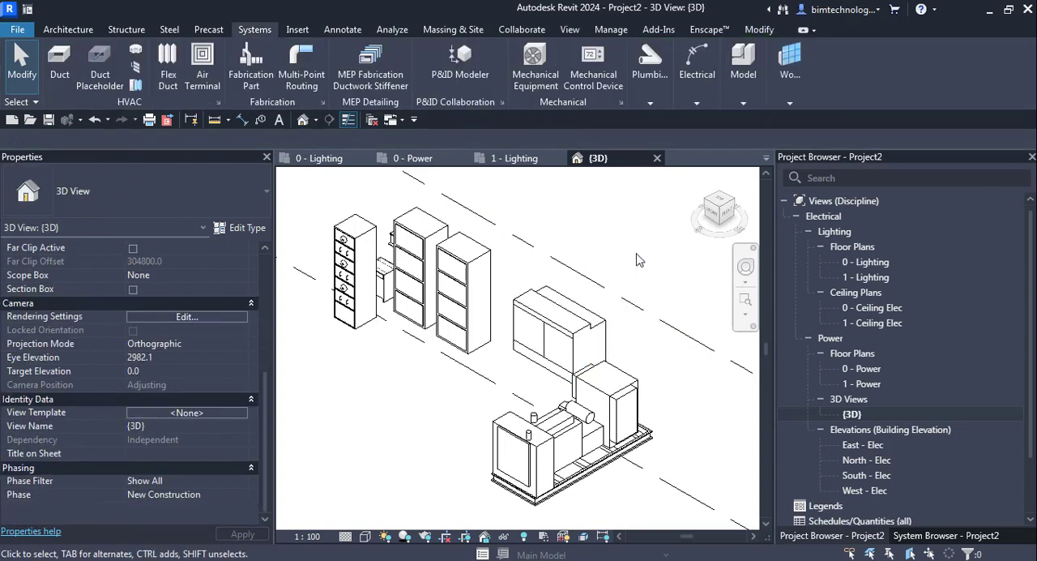
Open the wet type transformer's family for editing and view its connectors from below.
scroll(576, 316, up, 1)
click(569, 320)
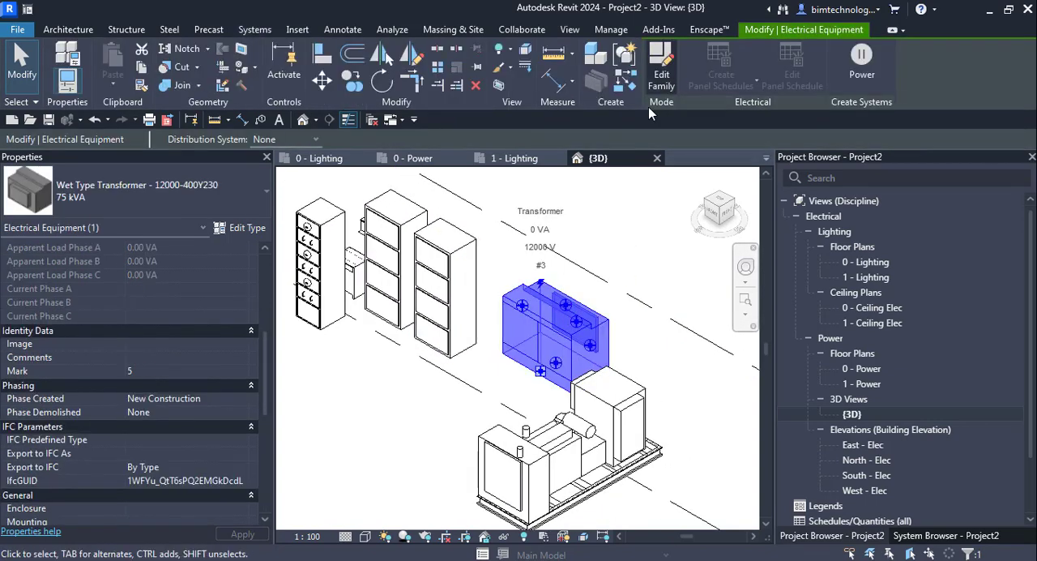
click(661, 69)
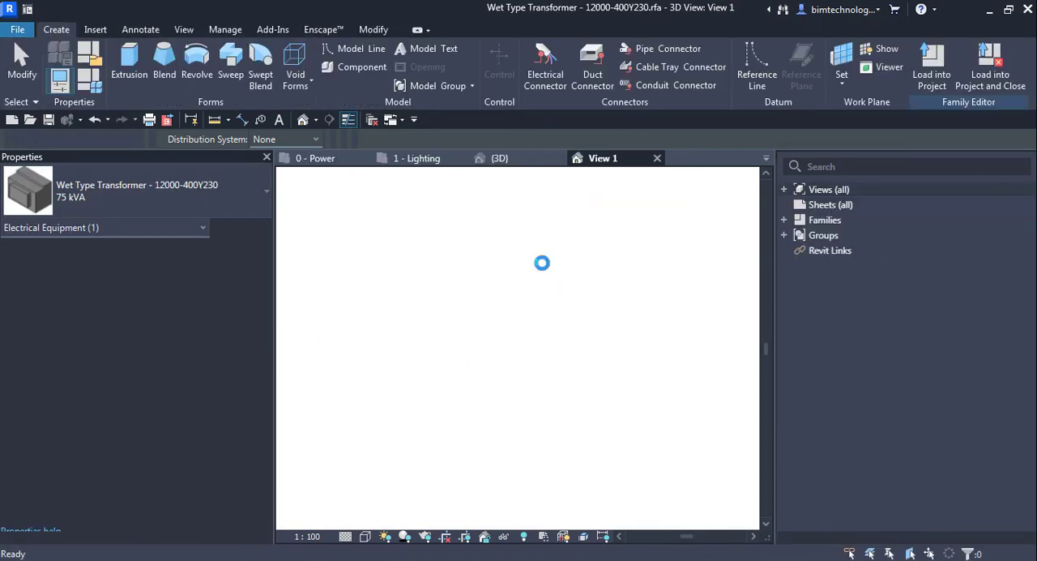
scroll(469, 275, up, 3)
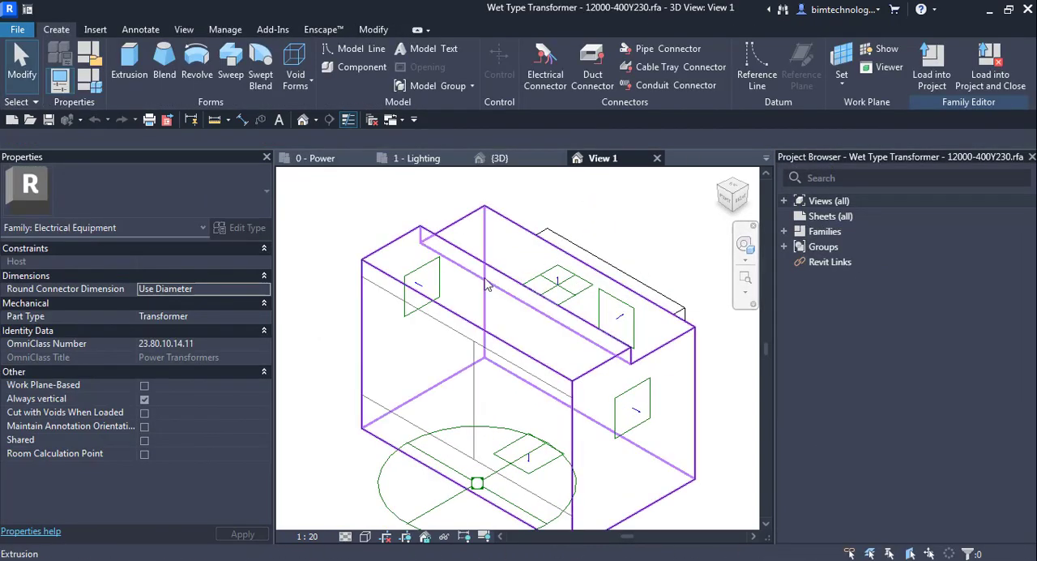
scroll(463, 278, down, 4)
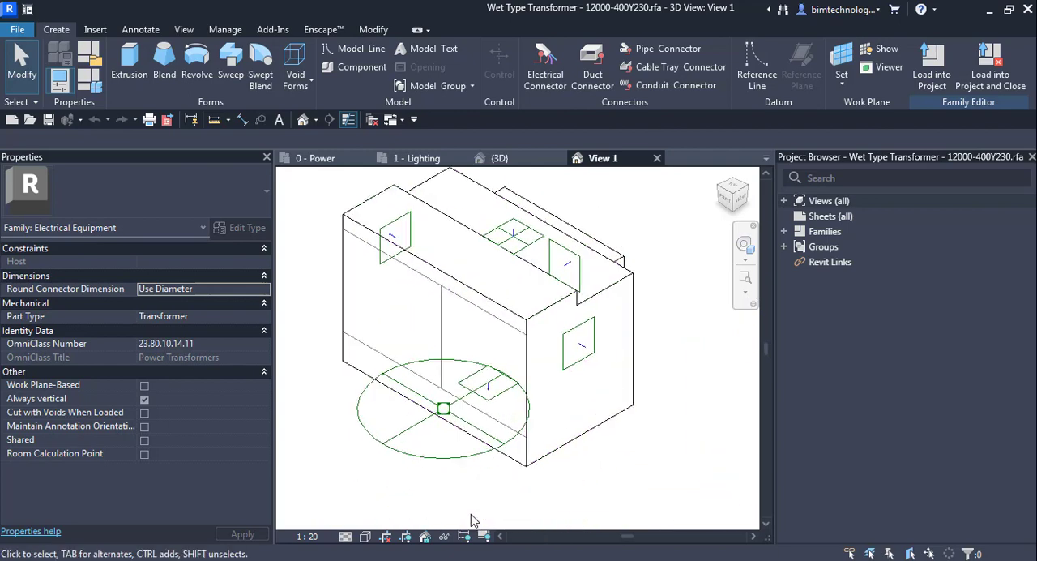
click(738, 202)
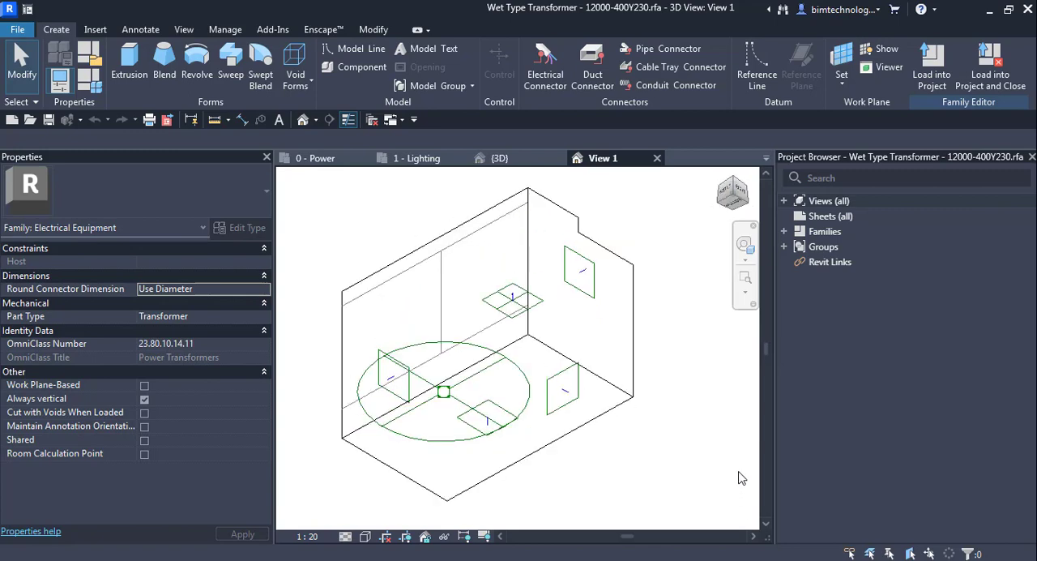
Examine the properties of the transformer family's electrical connector and its conduit surface connectors.
click(441, 395)
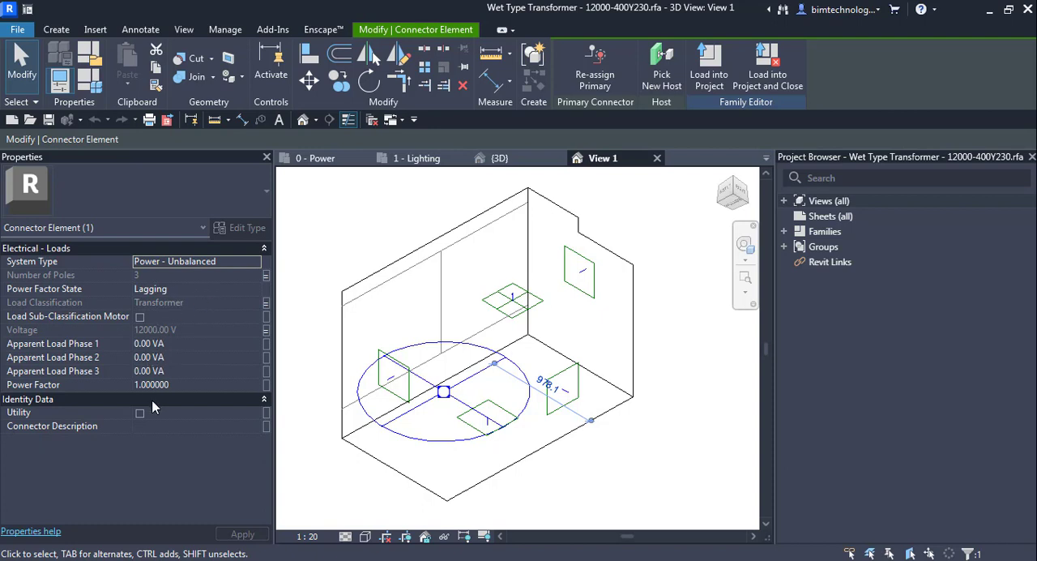
click(330, 446)
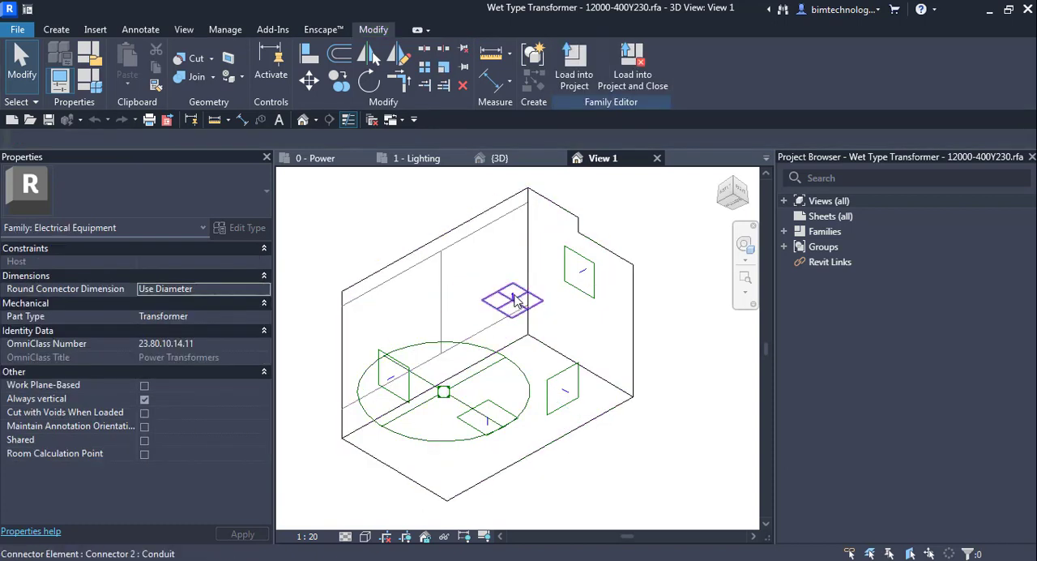
click(508, 298)
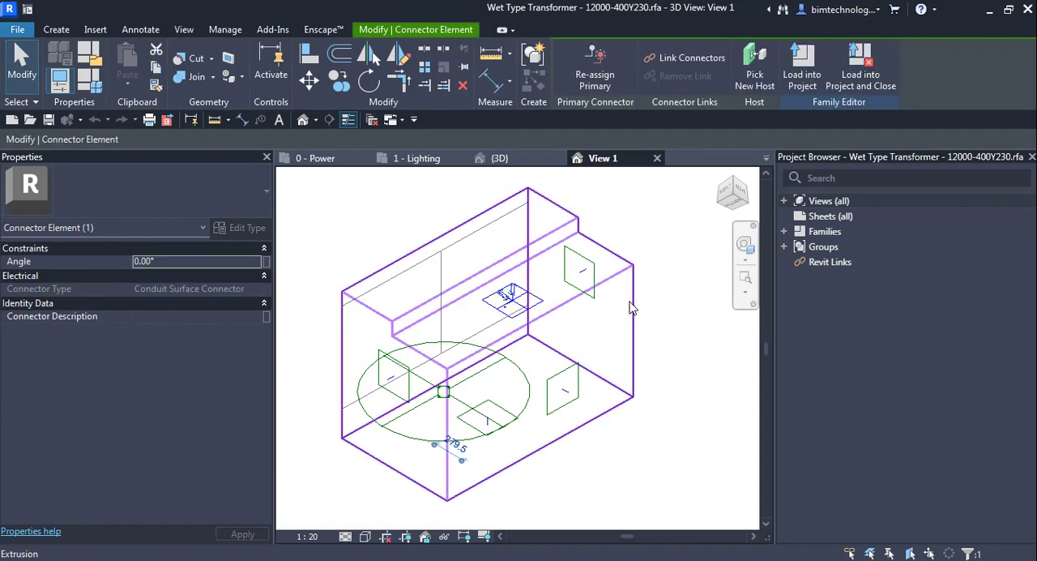
click(341, 304)
click(566, 396)
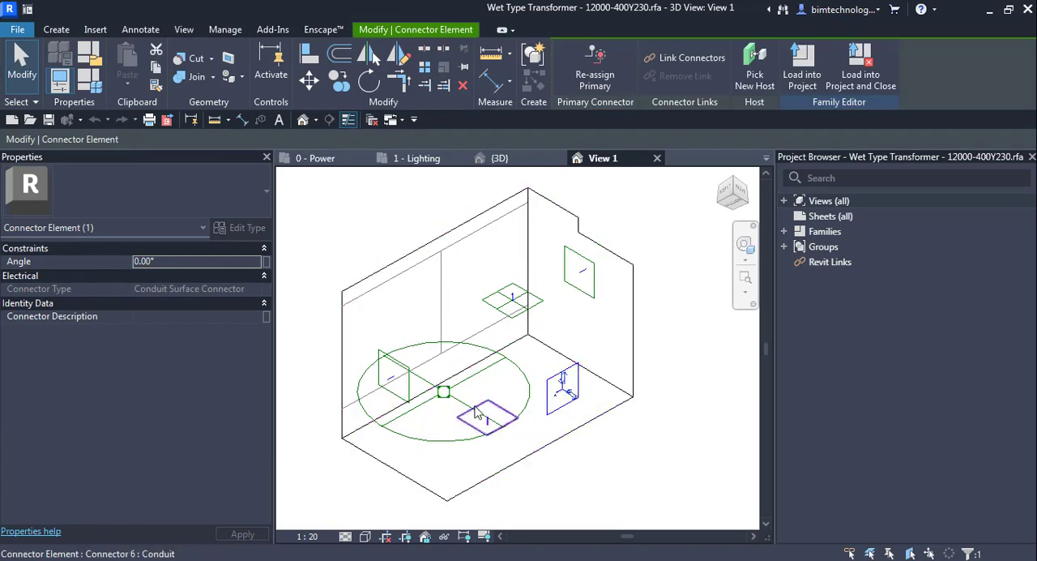
click(693, 448)
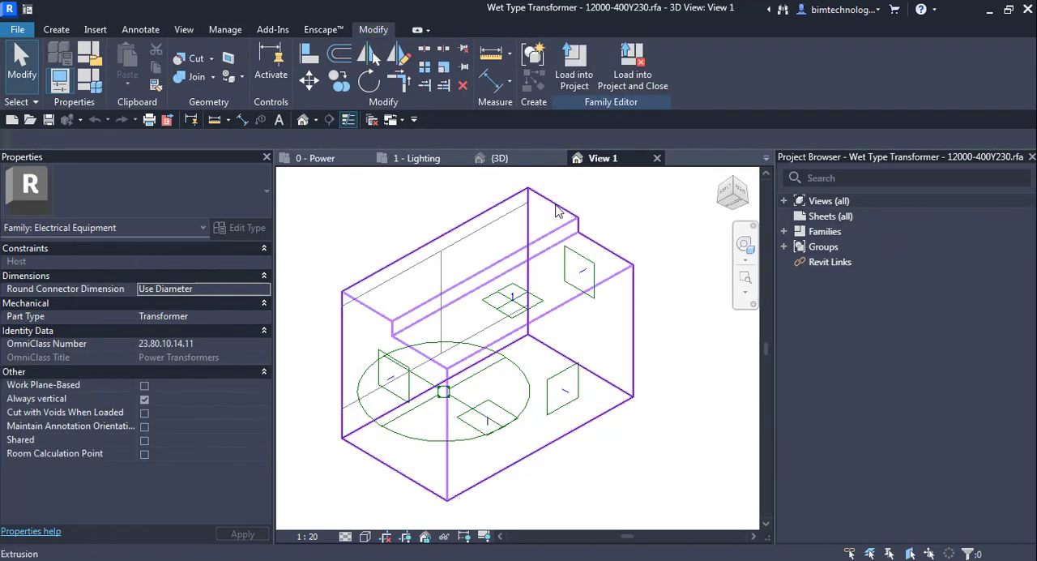
Return to the project's {3D} view and open the type properties of the metering switchboard.
click(512, 158)
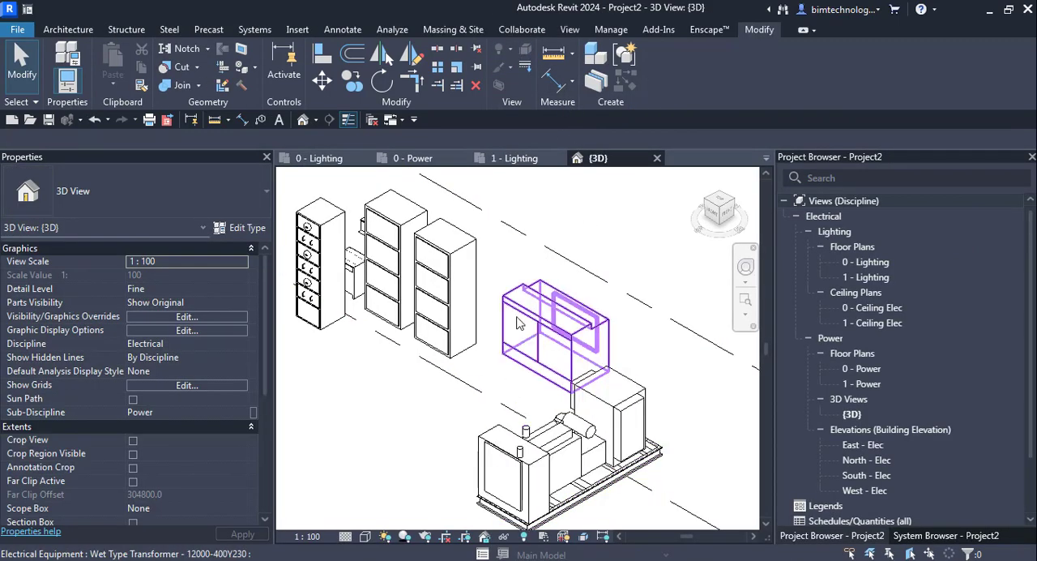
click(321, 264)
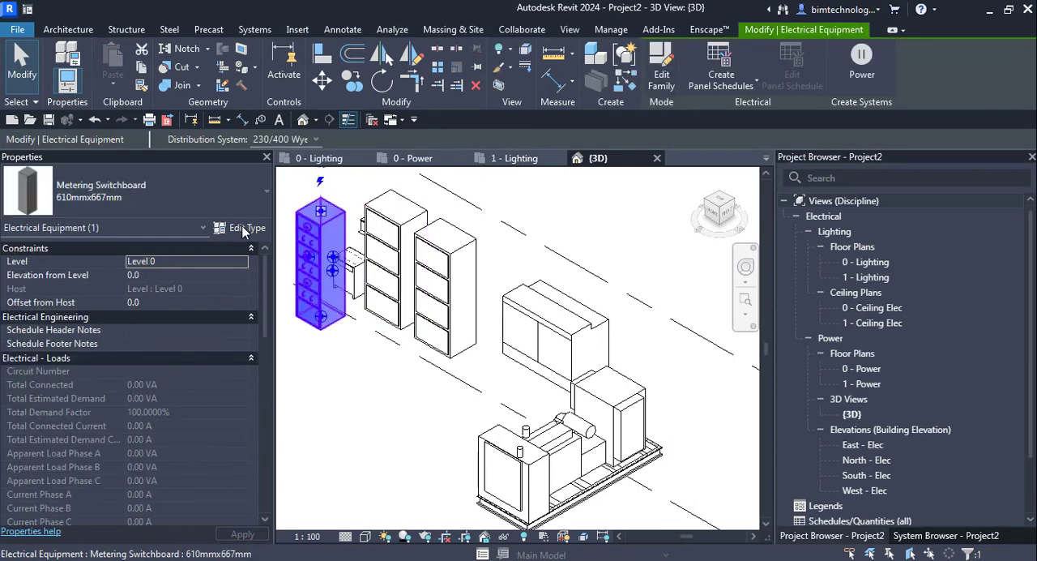
click(243, 228)
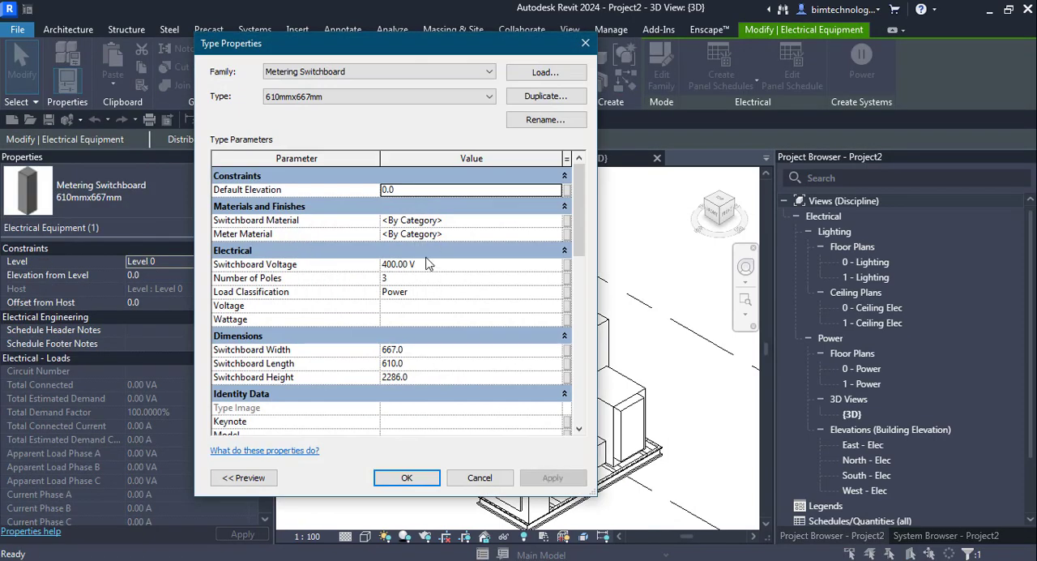
Review the metering switchboard's switchboard voltage and load classification type parameters, and close its type properties.
scroll(428, 268, down, 1)
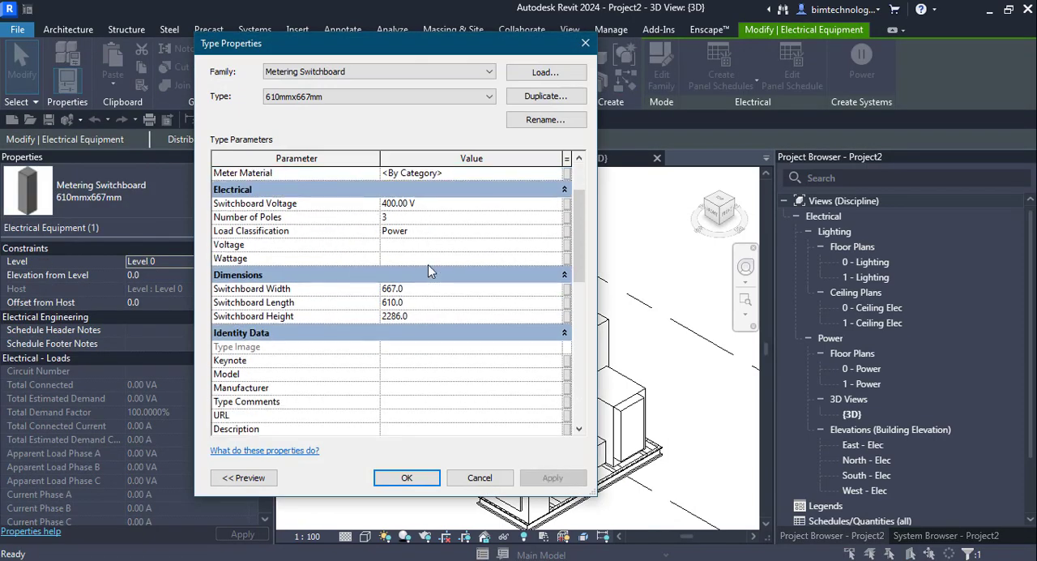
click(517, 204)
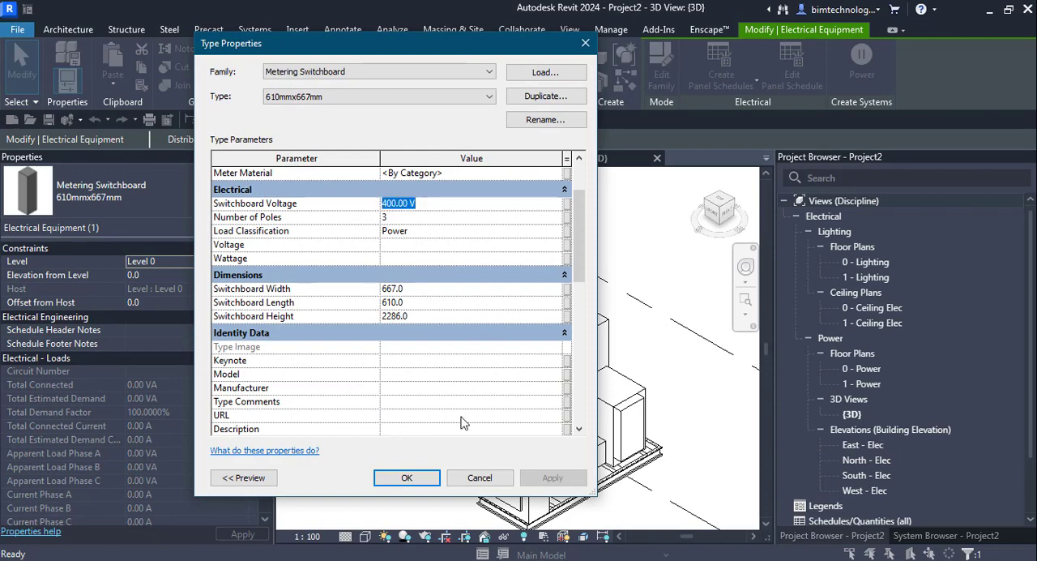
click(438, 235)
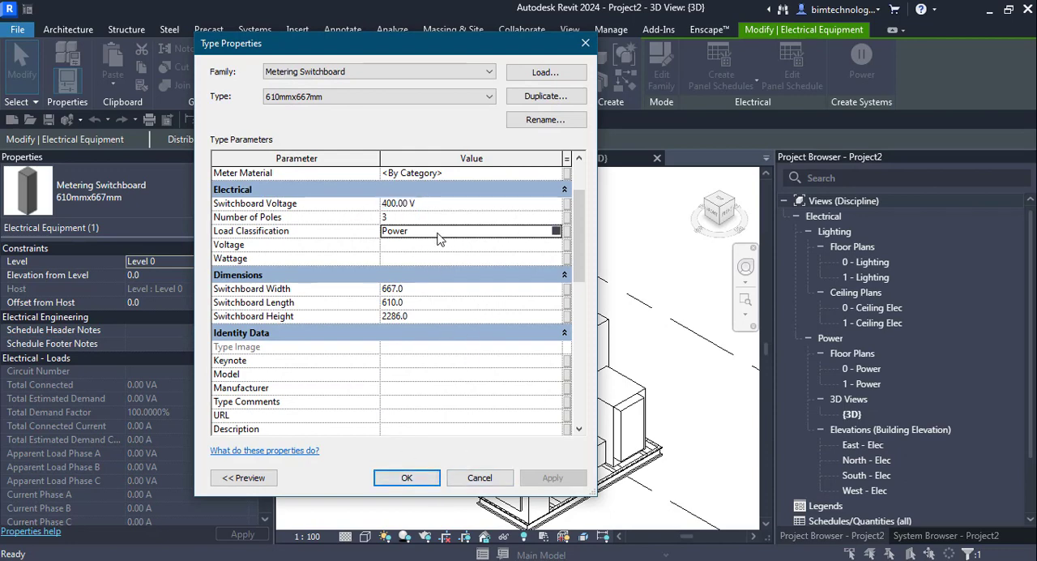
click(556, 232)
click(407, 477)
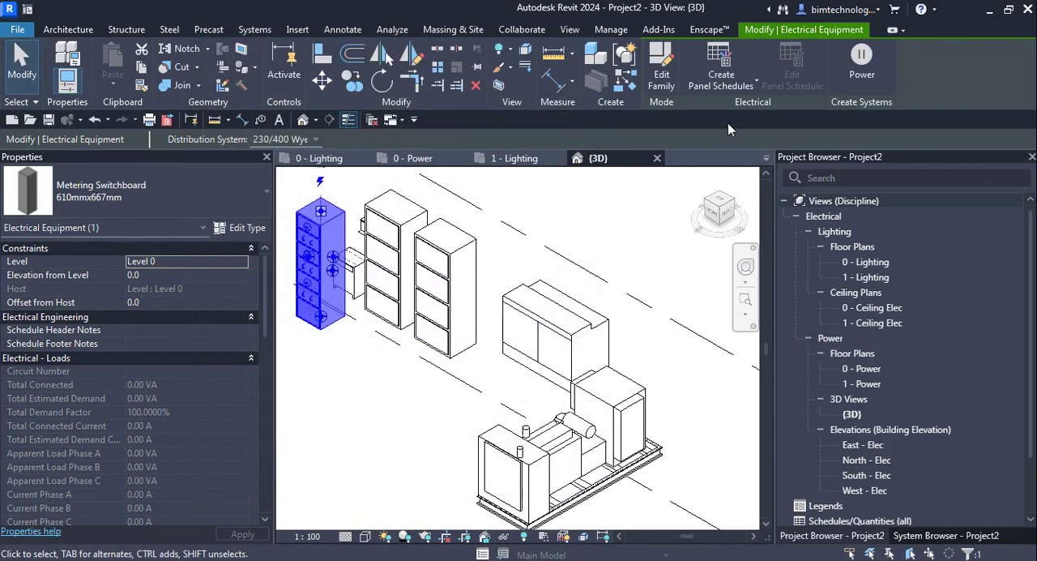
Create a panel schedule for the metering switchboard with the default template and look through it.
click(754, 84)
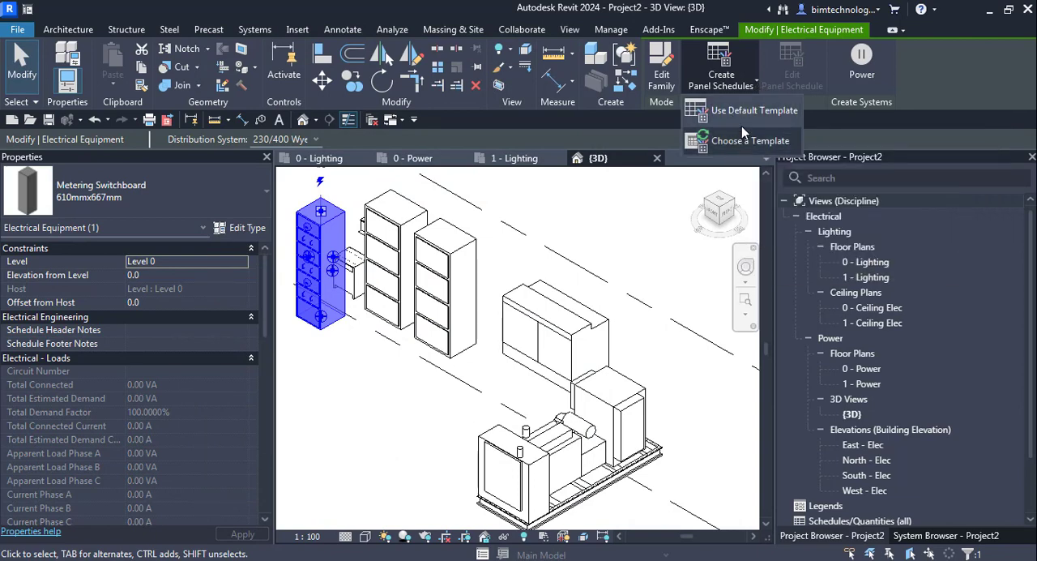
click(738, 113)
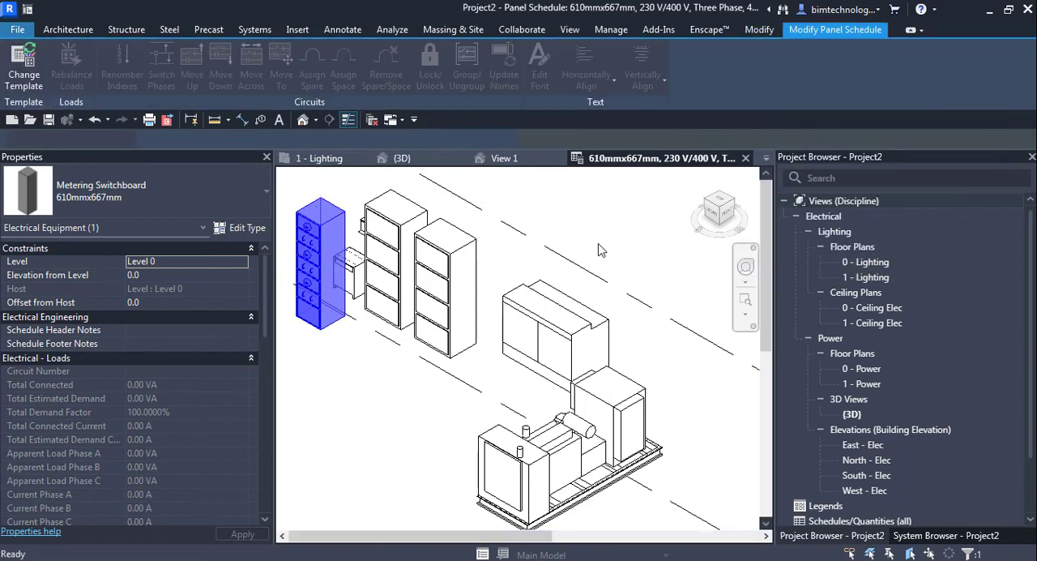
scroll(477, 307, down, 5)
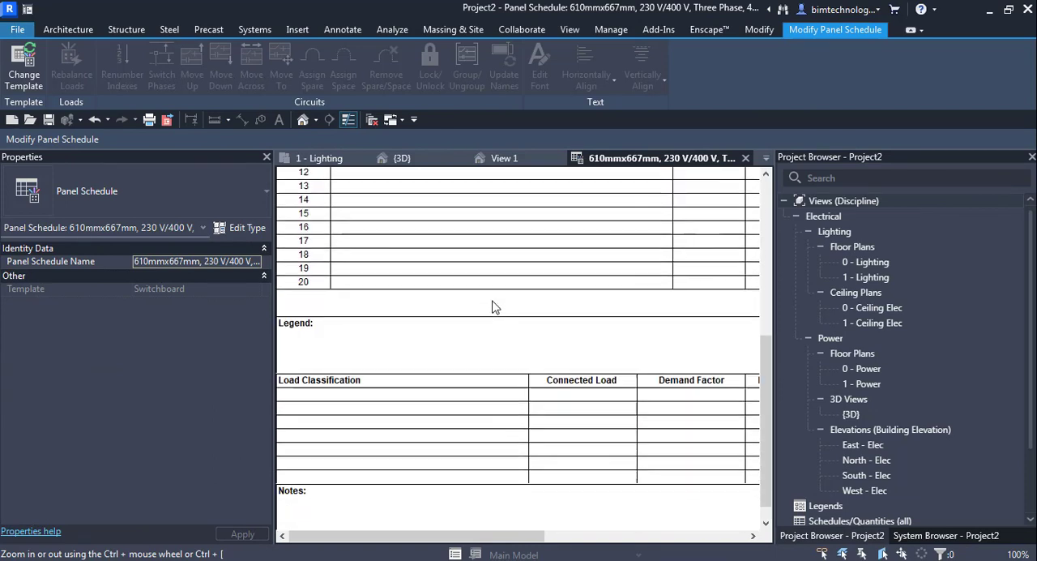
scroll(500, 345, up, 2)
scroll(497, 354, up, 5)
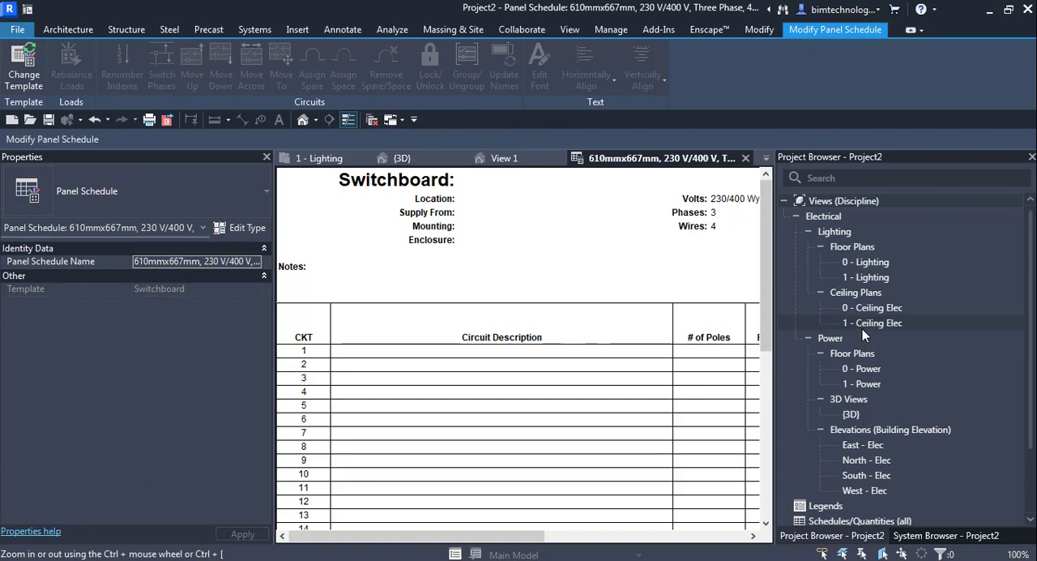
Open the 0 - Power floor plan and examine the connectors of the 275 kW generator.
double_click(859, 368)
scroll(530, 296, up, 3)
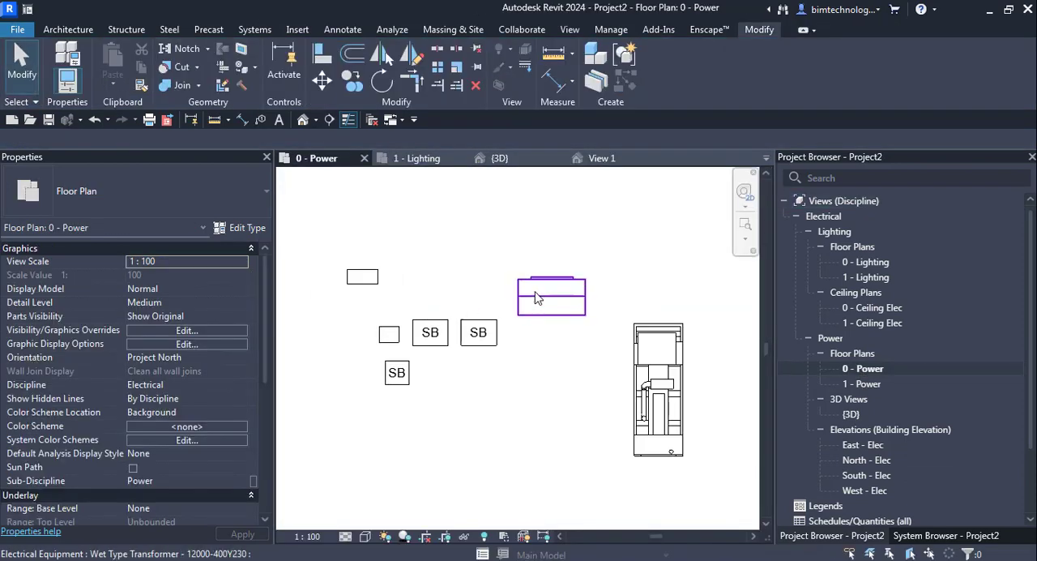
scroll(527, 296, down, 2)
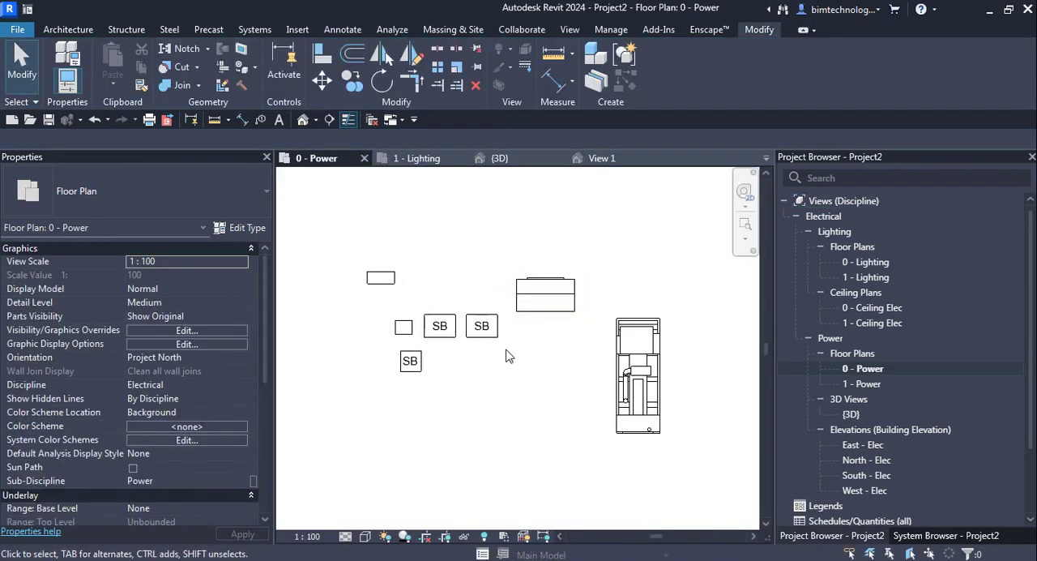
scroll(529, 269, up, 2)
scroll(432, 328, down, 2)
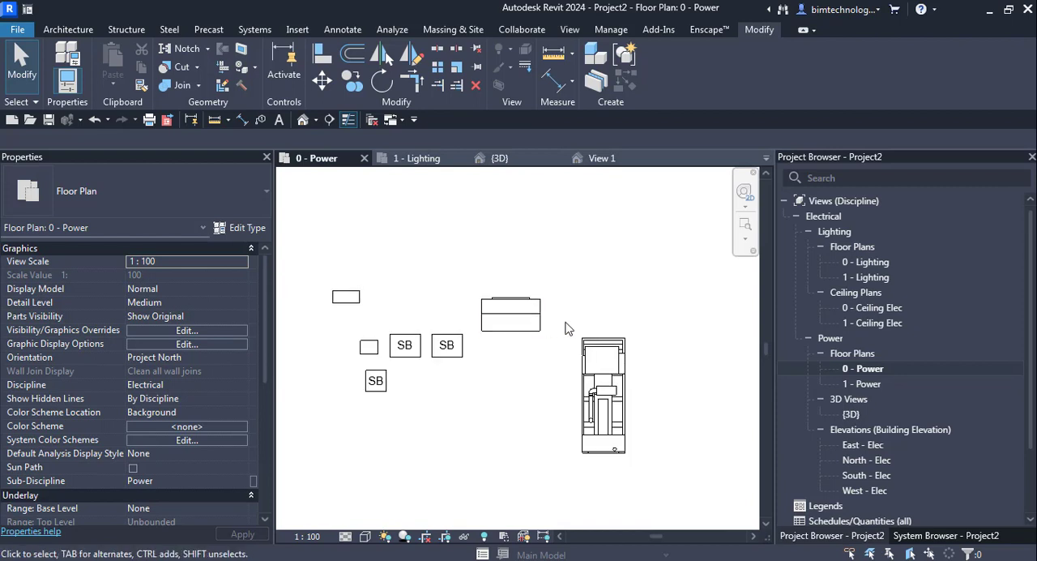
click(590, 374)
scroll(582, 375, up, 1)
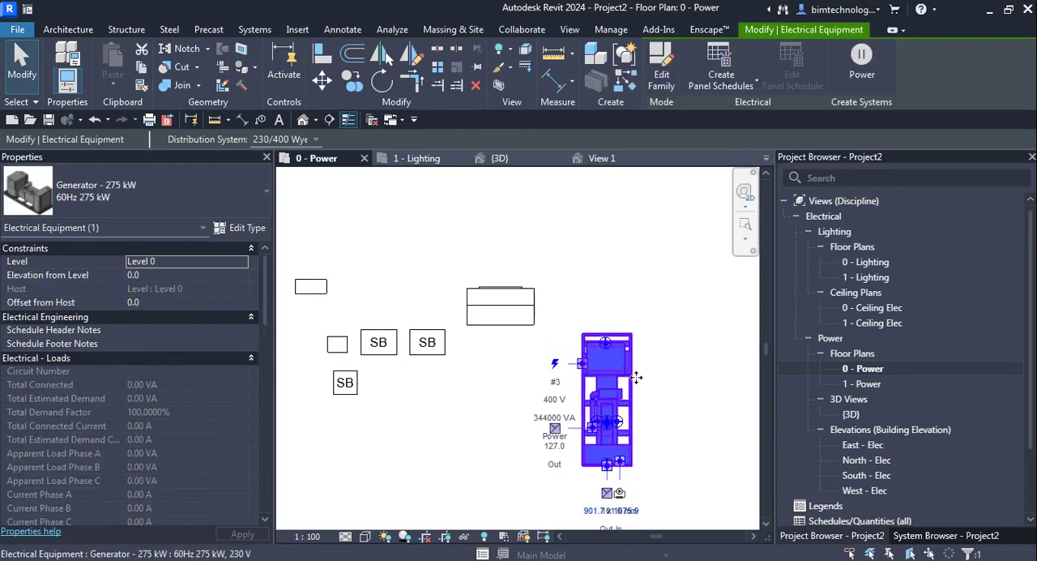
scroll(654, 524, up, 4)
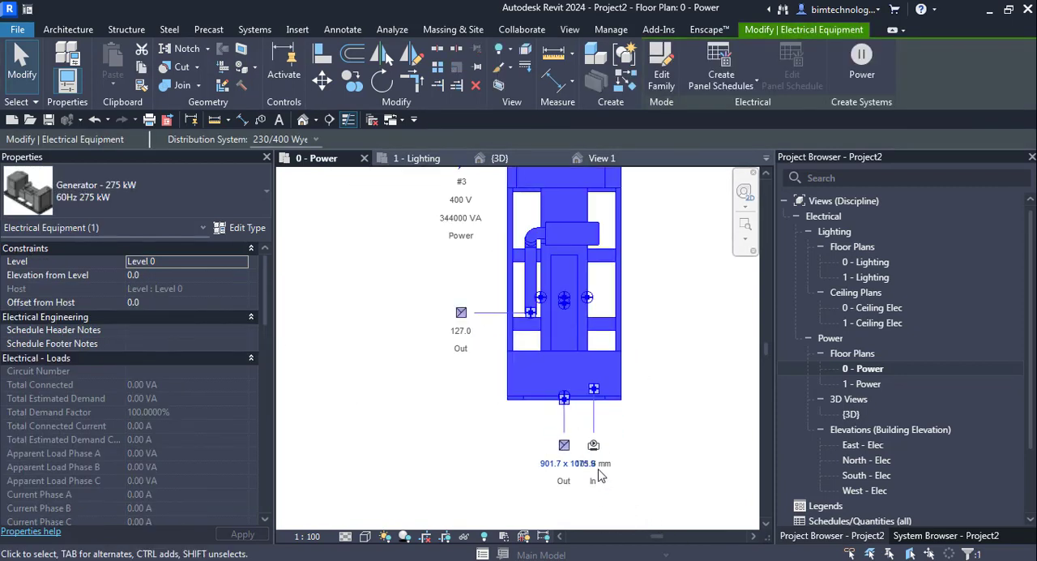
scroll(630, 410, down, 2)
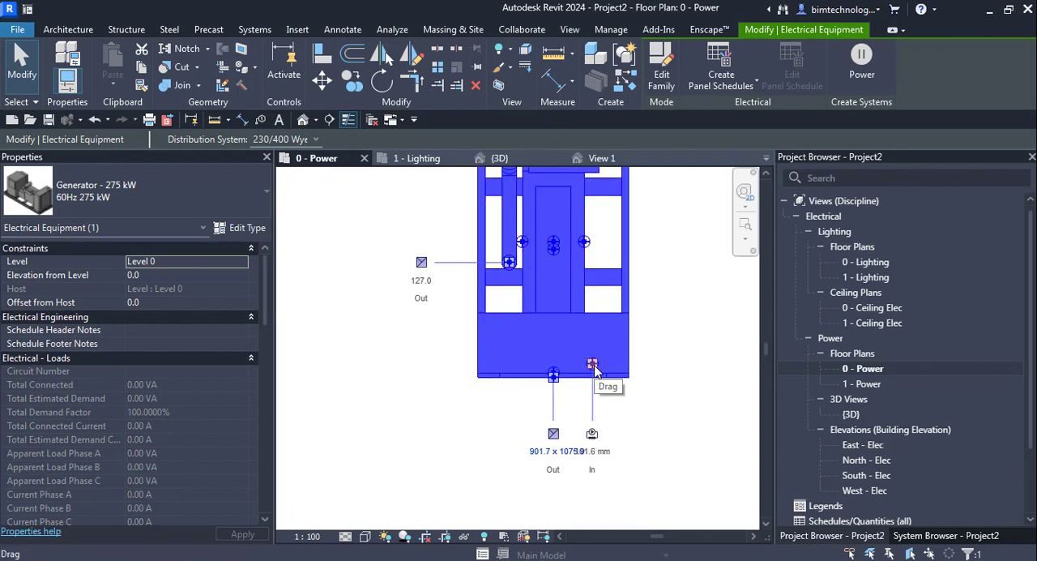
Open the generator's family for editing and examine the properties of its rectangular duct connector on the end face.
click(664, 75)
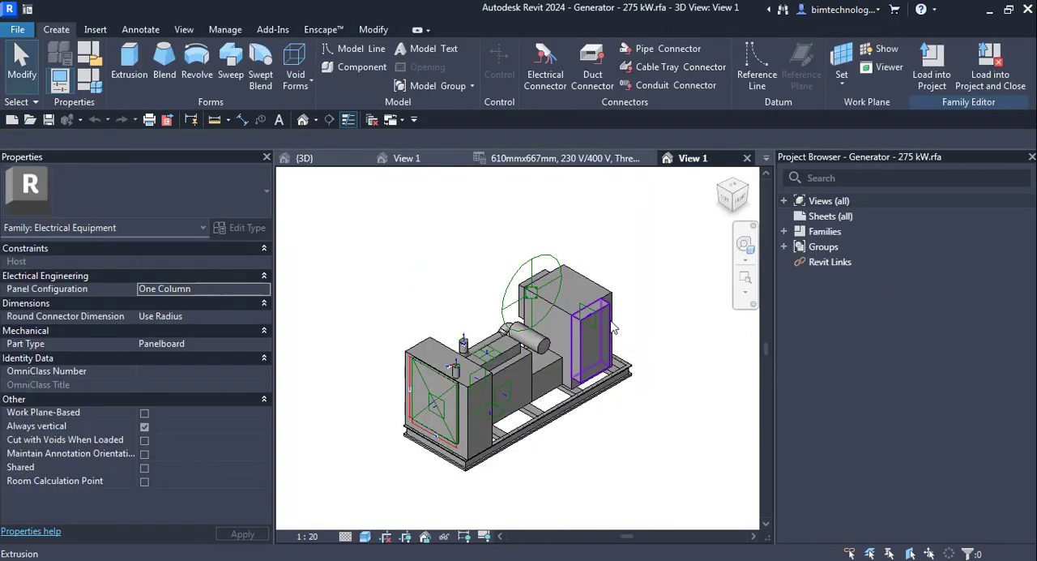
scroll(613, 327, up, 3)
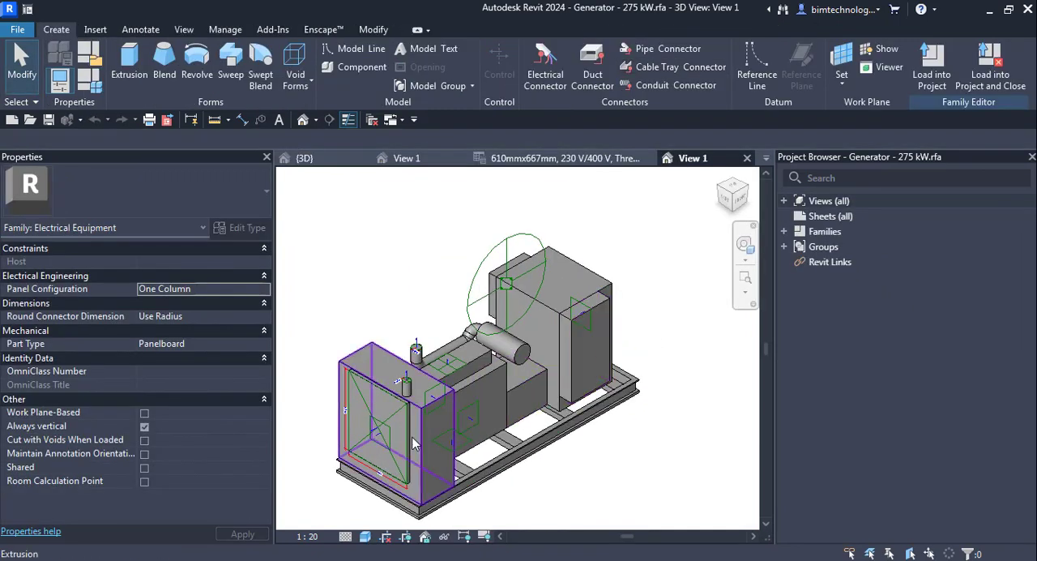
click(378, 442)
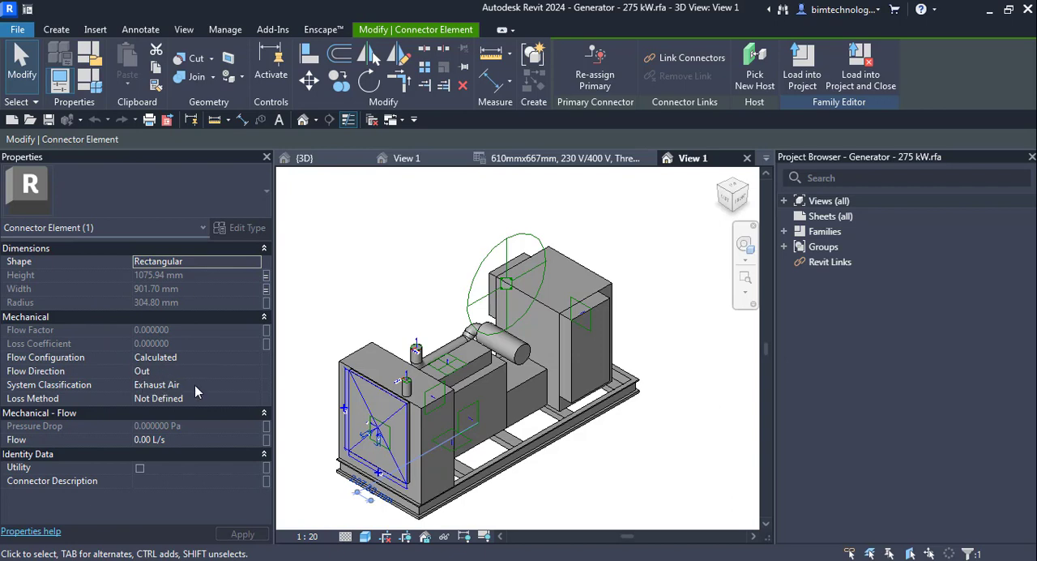
click(567, 475)
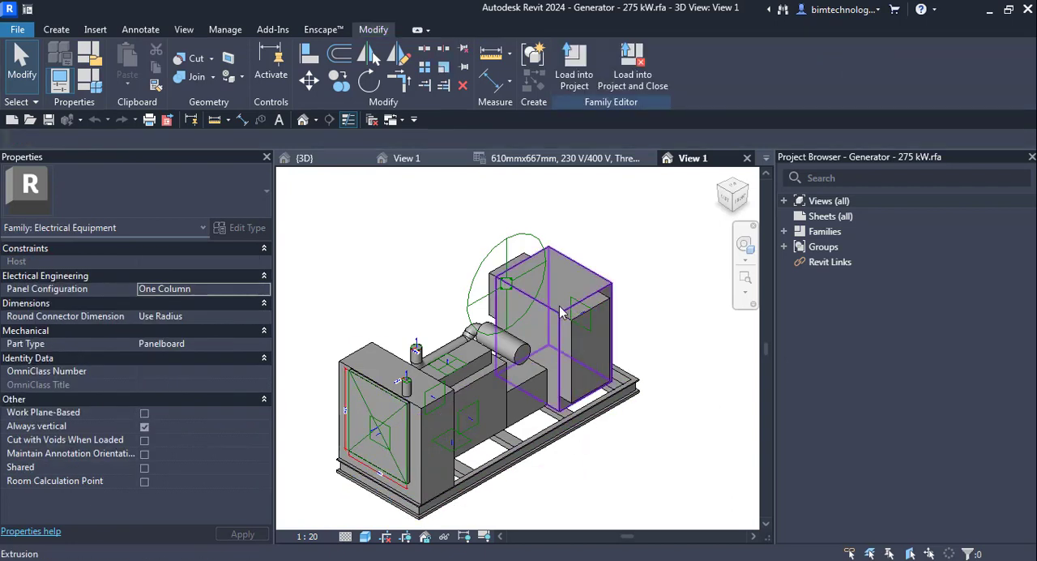
Examine the generator family's round exhaust connector and the conduit surface connector on top of the engine block.
scroll(314, 387, up, 3)
click(346, 368)
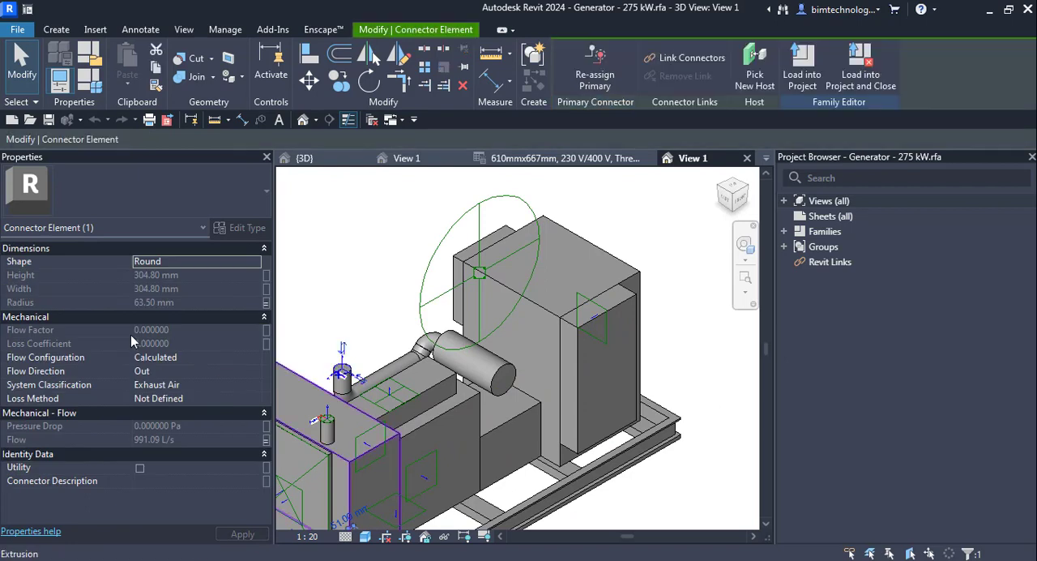
click(484, 272)
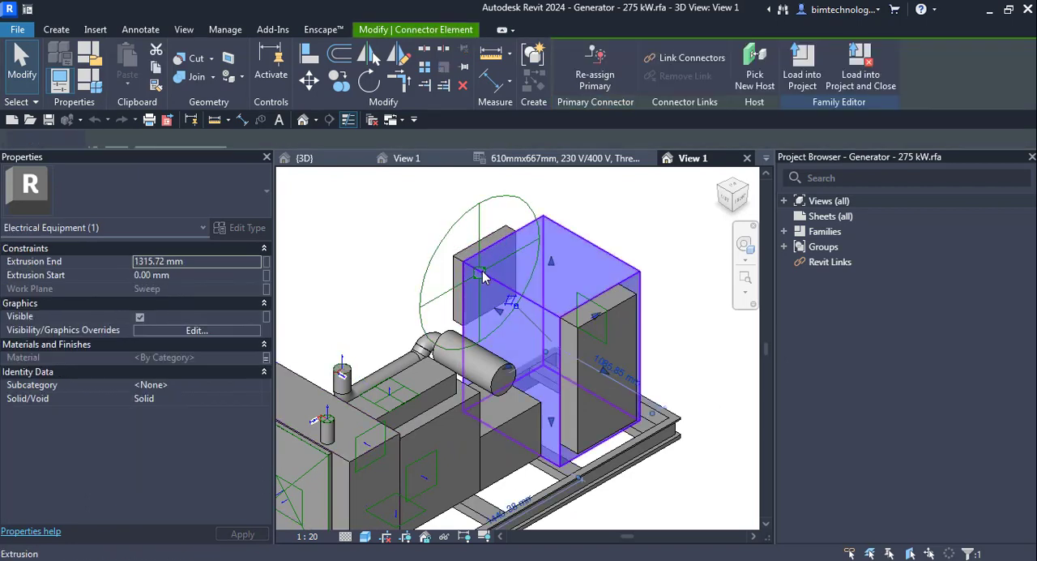
click(396, 254)
click(450, 234)
click(634, 245)
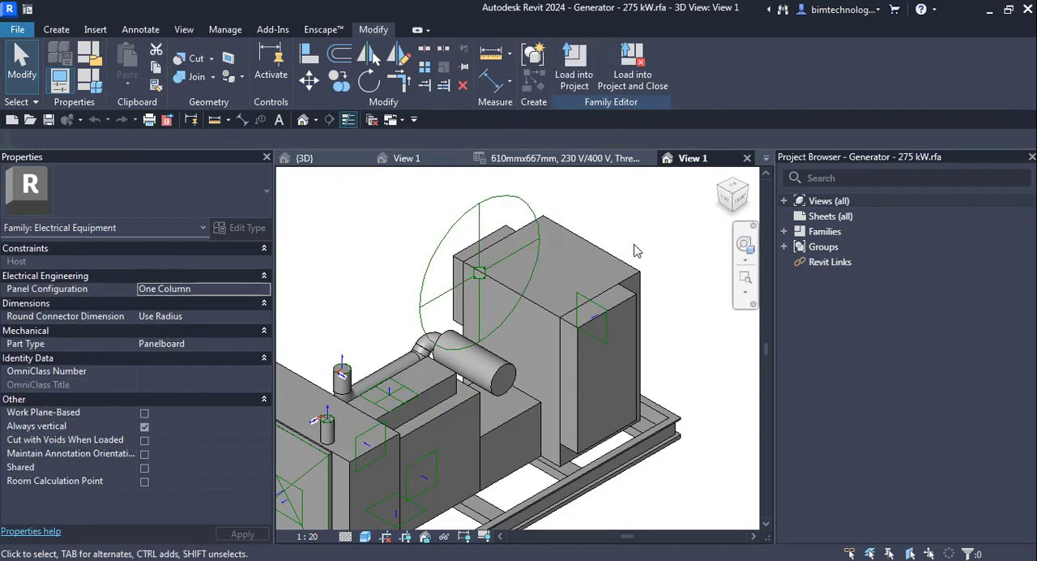
scroll(587, 324, down, 2)
click(457, 373)
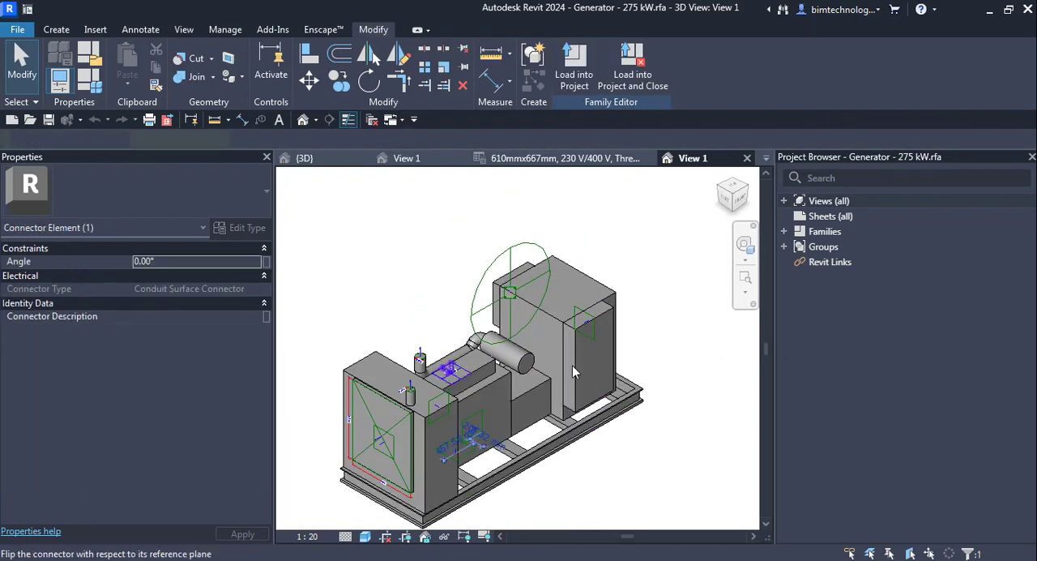
click(575, 411)
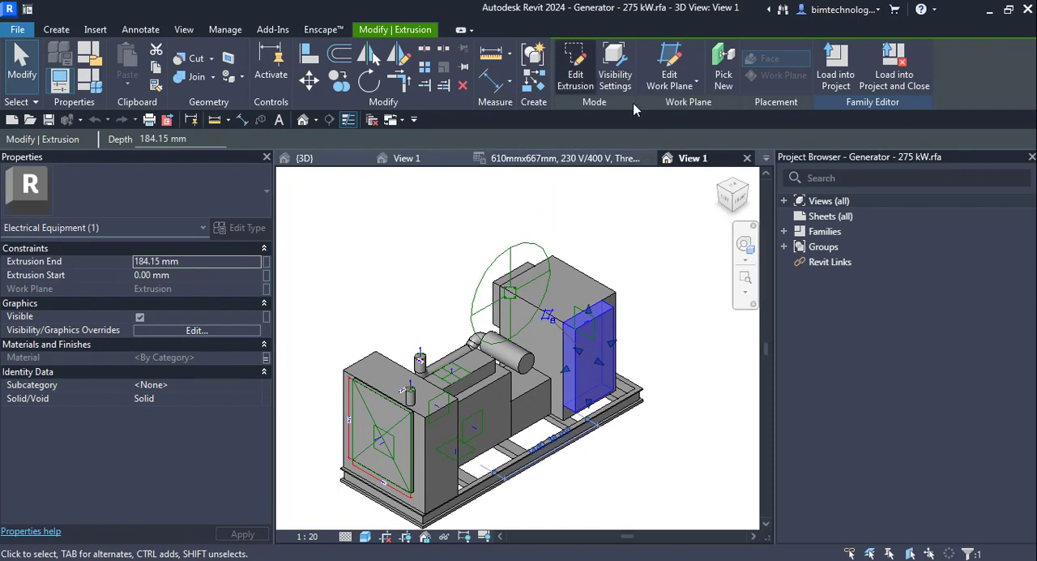
Close the generator family without saving and return to the project's {3D} view.
click(746, 158)
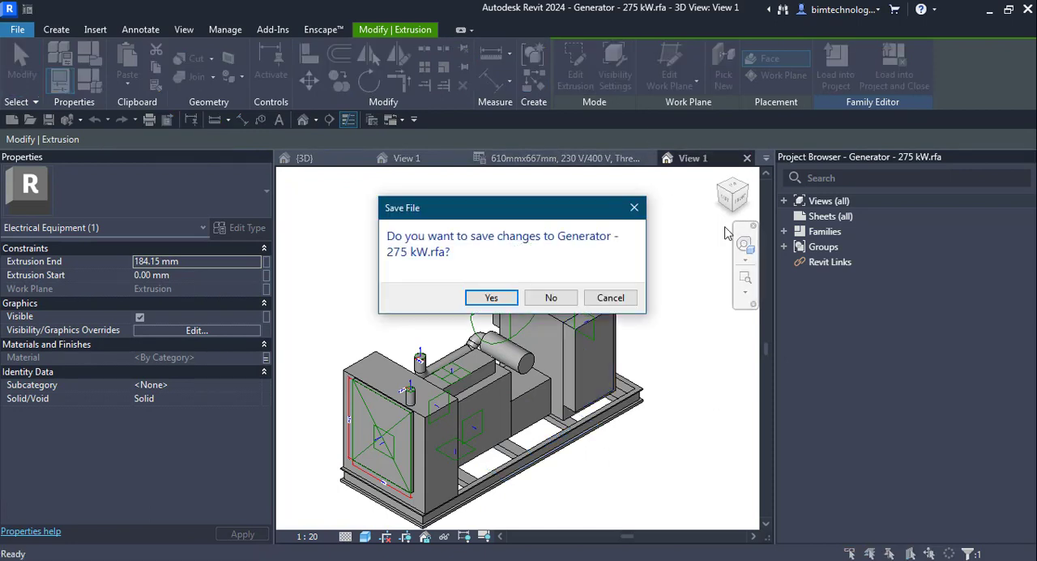
click(550, 299)
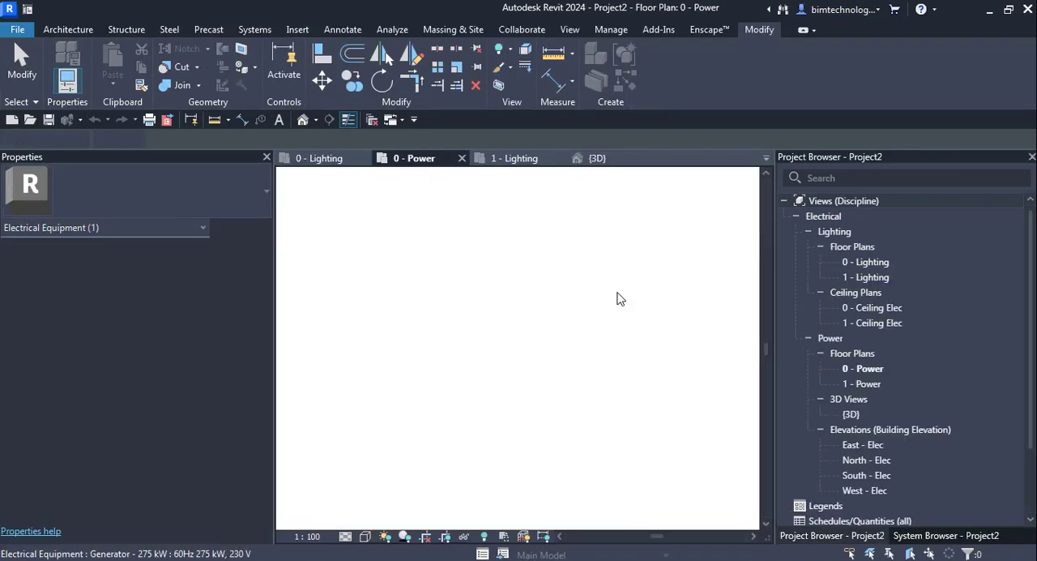
click(597, 158)
Start a conduit from the connector on the metering switchboard's side face and accept its surface connection position.
click(320, 263)
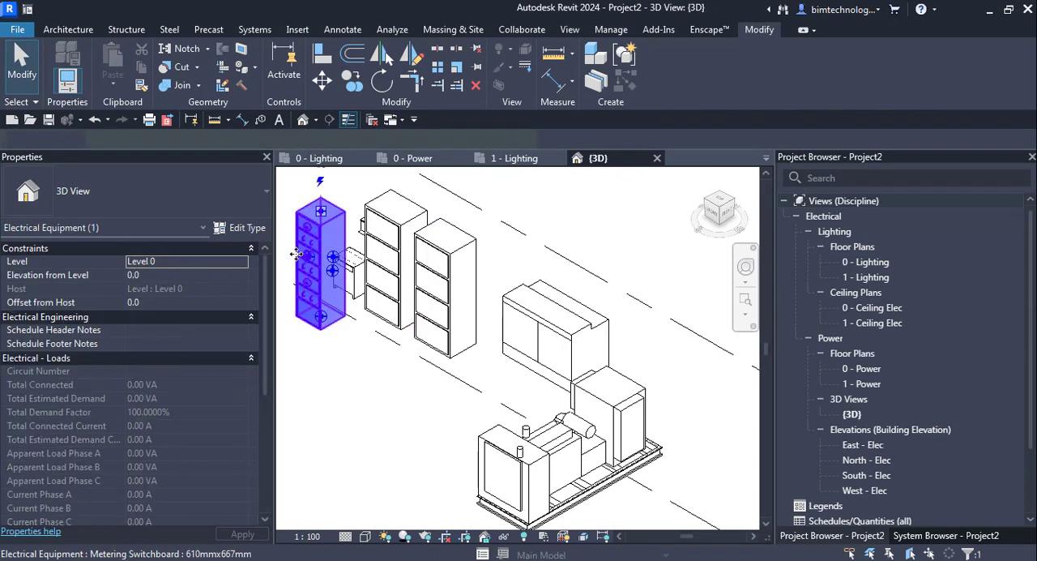
scroll(320, 263, up, 4)
right_click(362, 243)
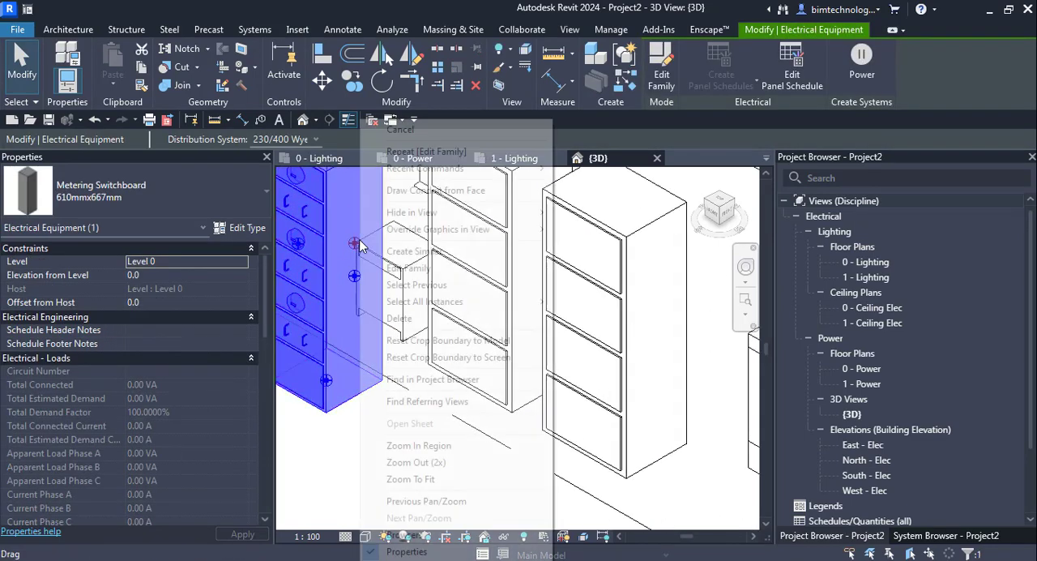
click(418, 198)
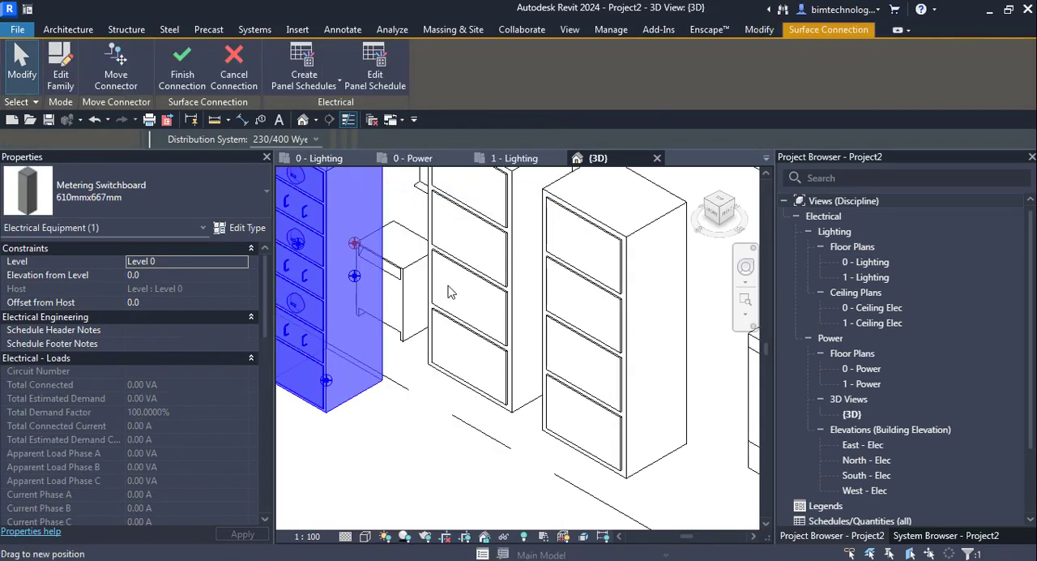
scroll(453, 296, down, 3)
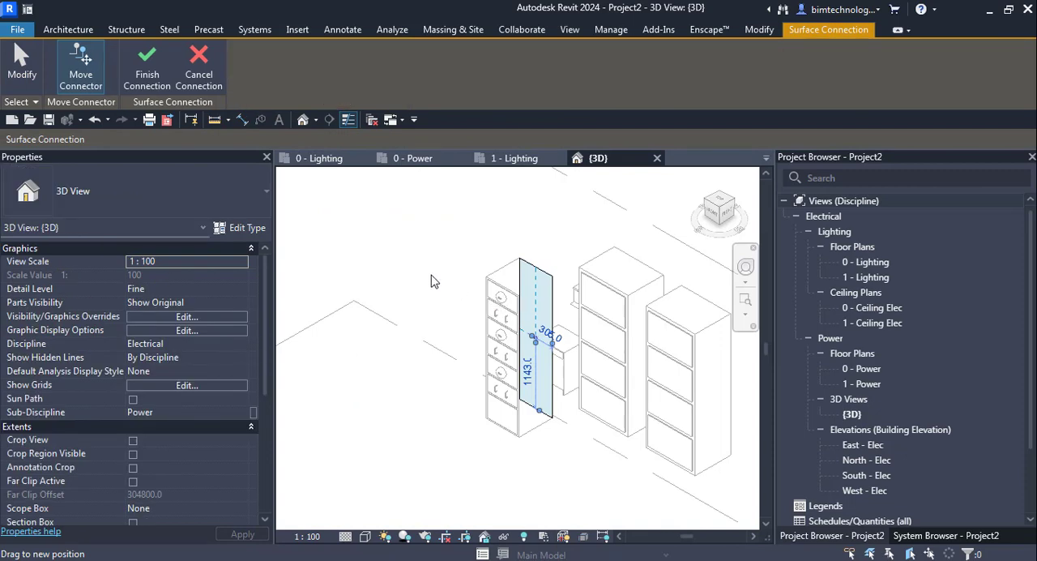
scroll(431, 281, down, 5)
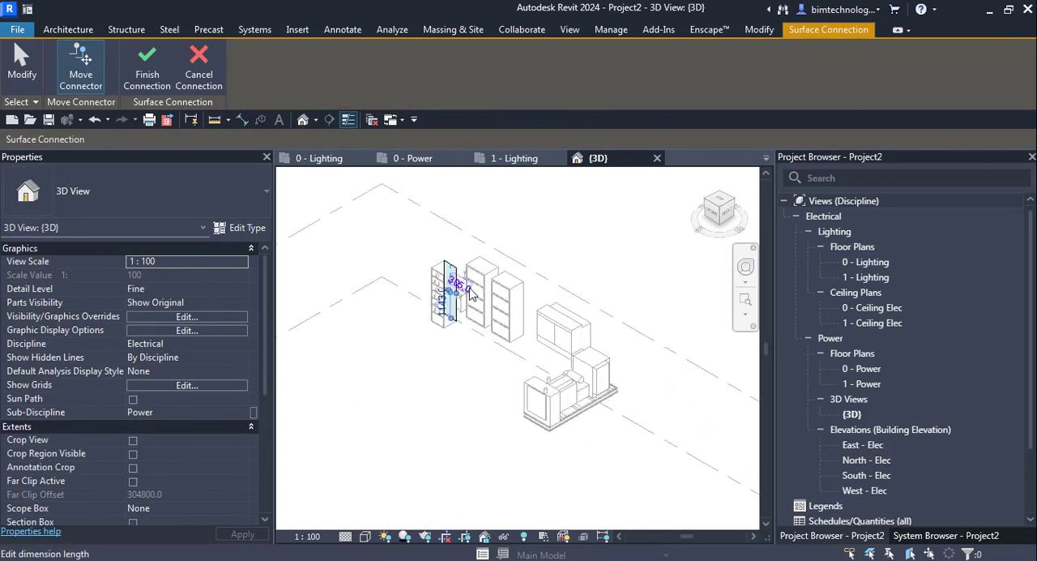
scroll(473, 294, up, 5)
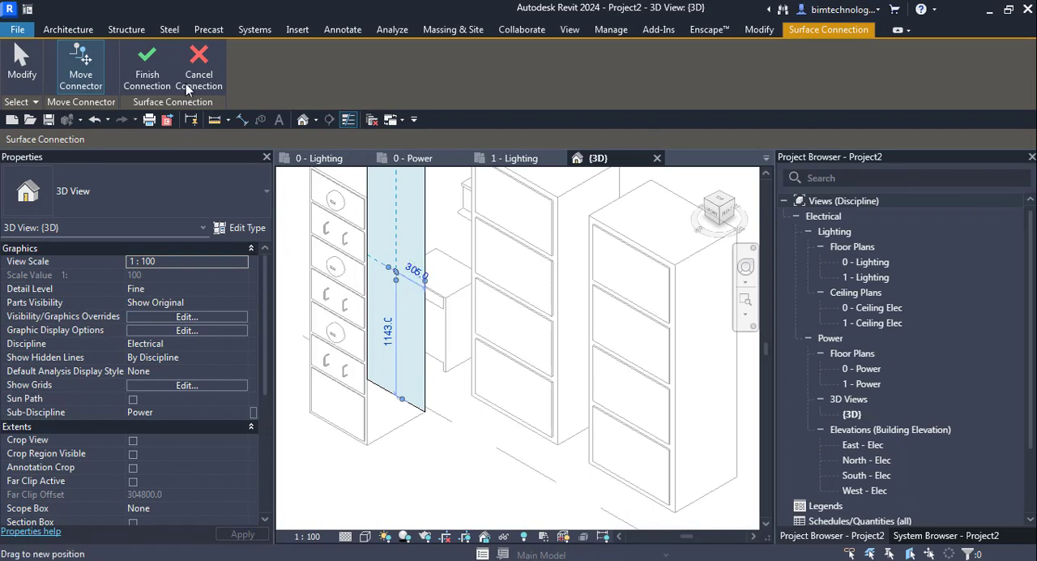
click(146, 66)
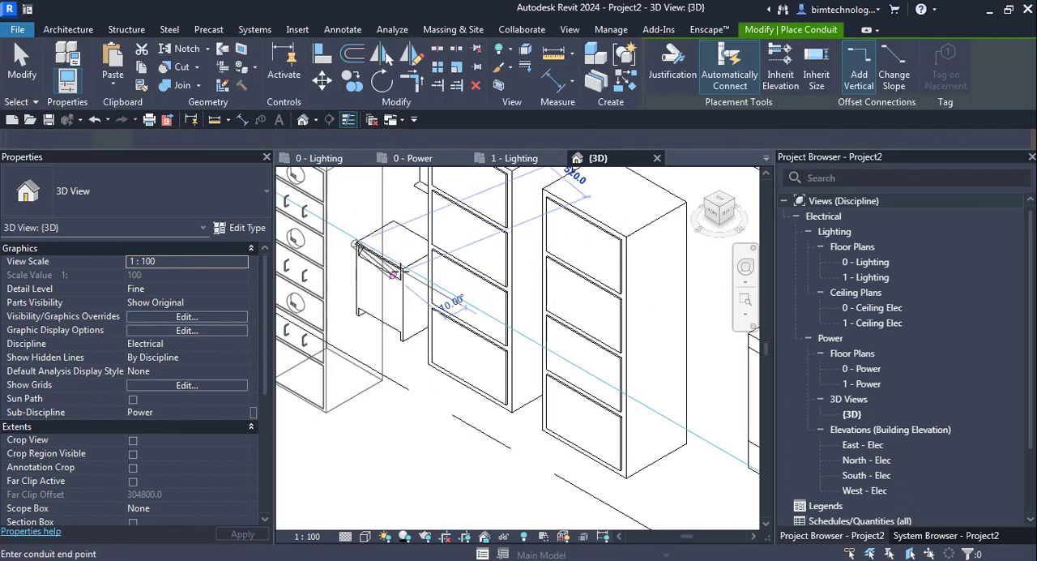
Try to run the 63 mm conduit from the metering switchboard past the neighbouring equipment, and cancel the placement.
scroll(394, 273, down, 3)
scroll(394, 270, up, 6)
click(413, 284)
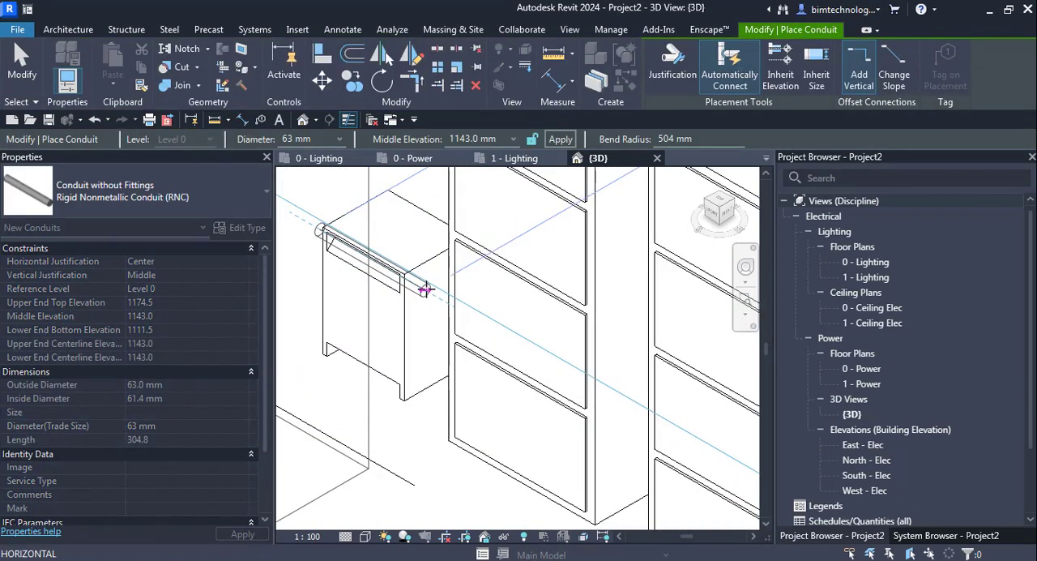
click(426, 290)
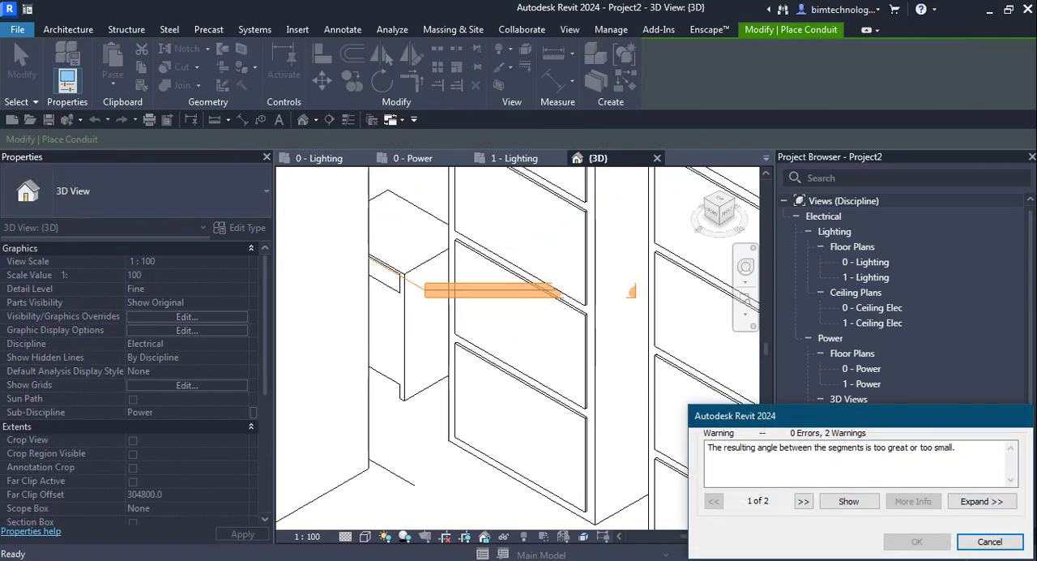
click(989, 541)
scroll(469, 409, down, 2)
scroll(469, 410, down, 3)
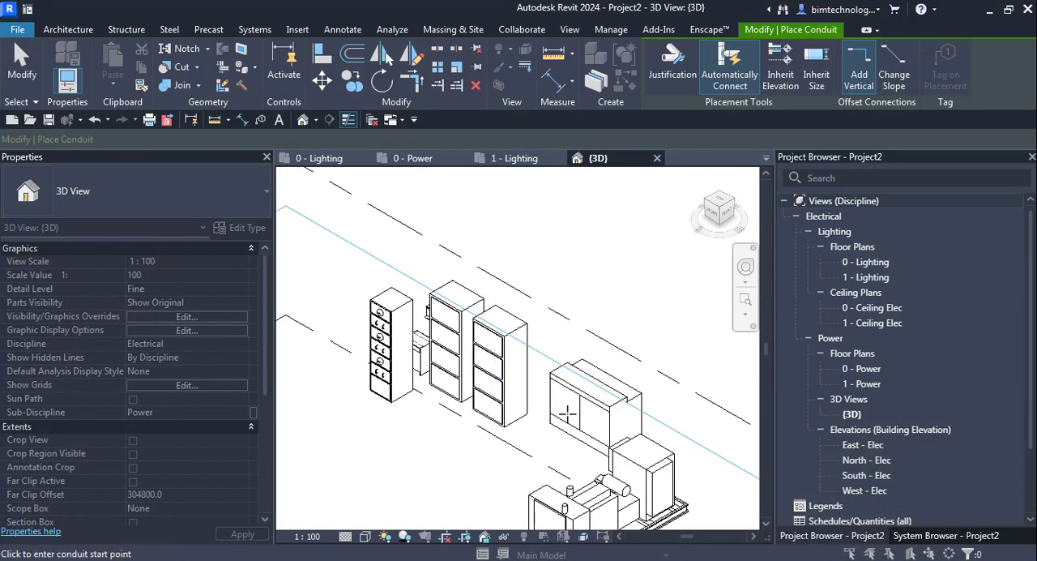
Leave the conduit placement and reopen the 0 - Power floor plan.
click(13, 41)
scroll(631, 401, down, 3)
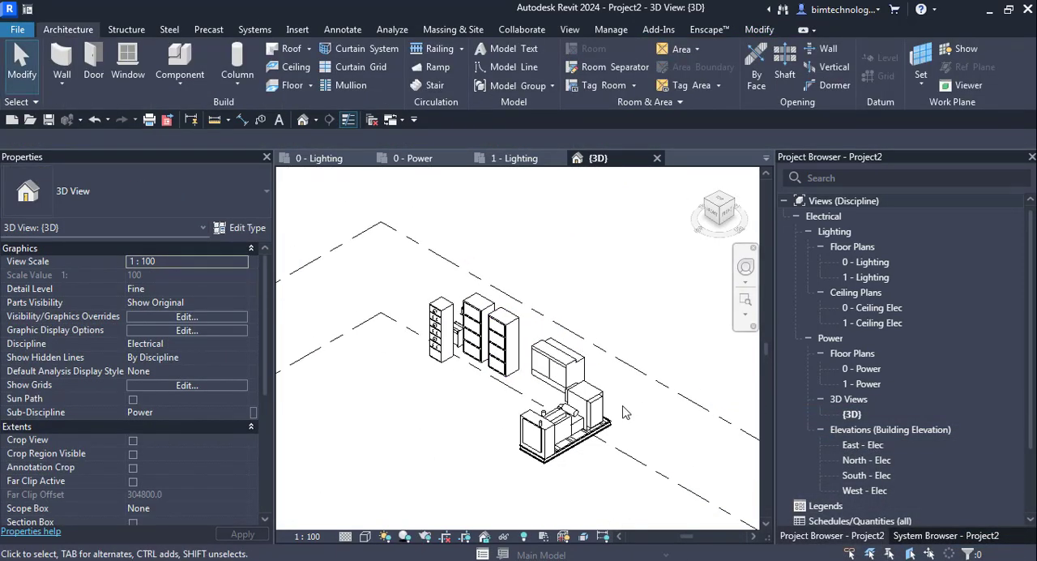
scroll(632, 401, up, 2)
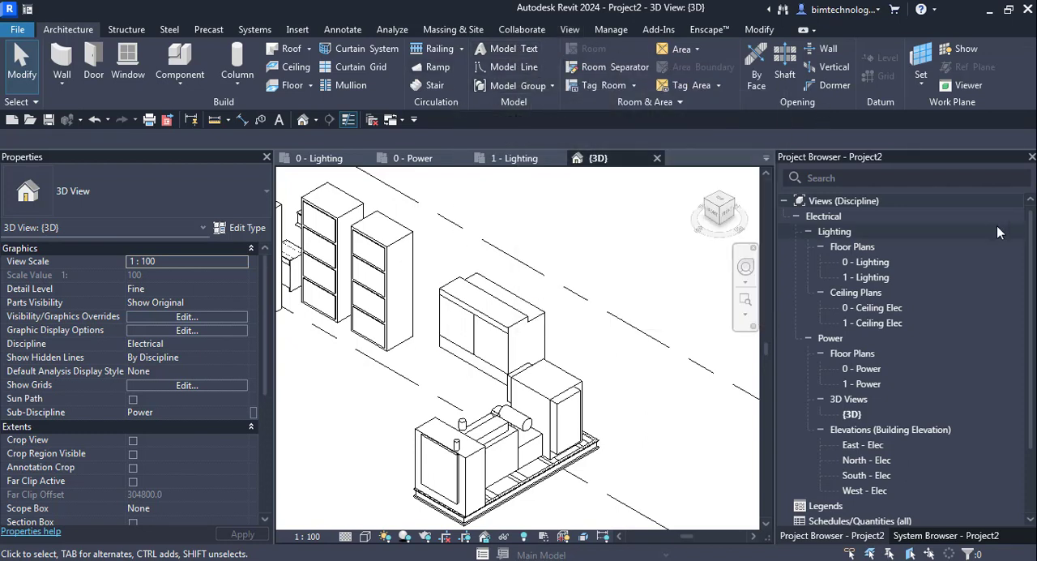
double_click(866, 263)
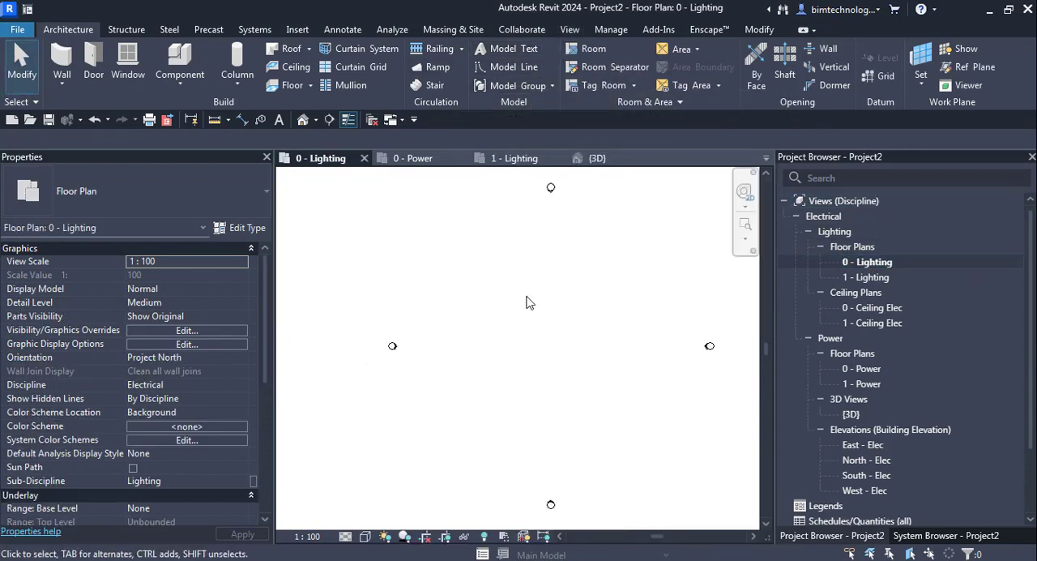
double_click(861, 370)
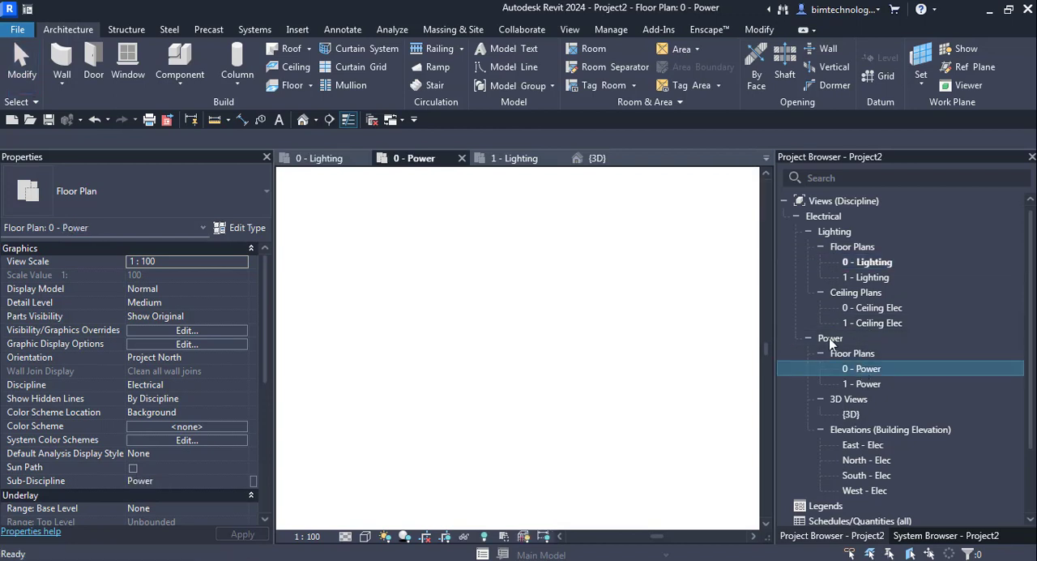
Start placing electrical equipment and open the family library to load more equipment.
click(254, 29)
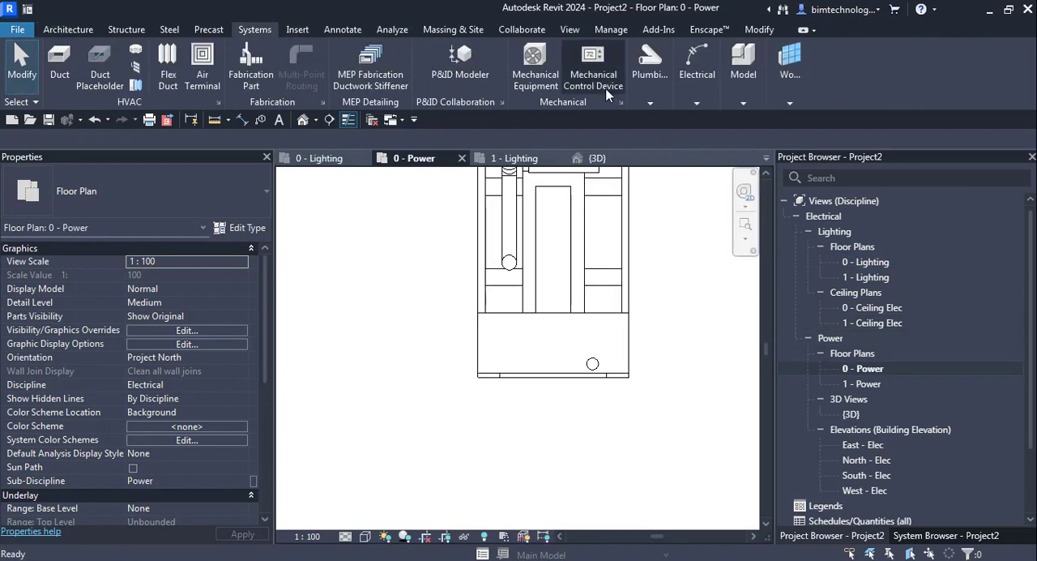
click(698, 103)
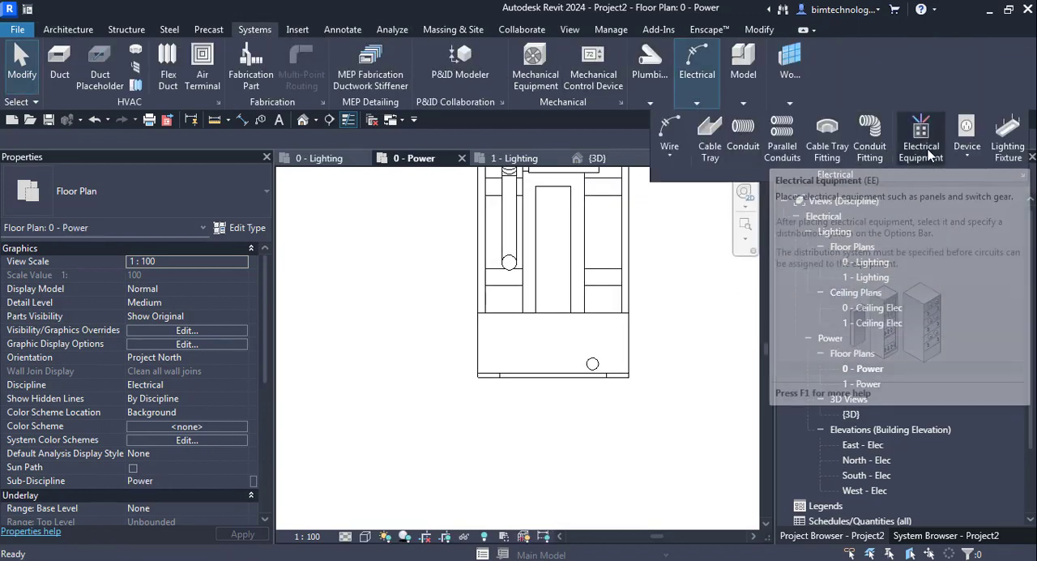
click(929, 157)
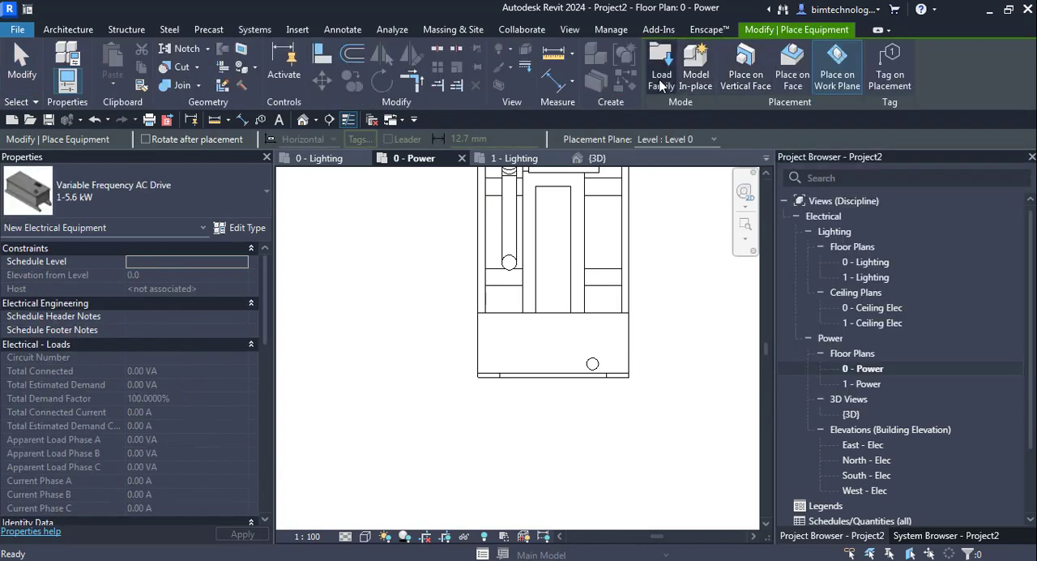
click(661, 81)
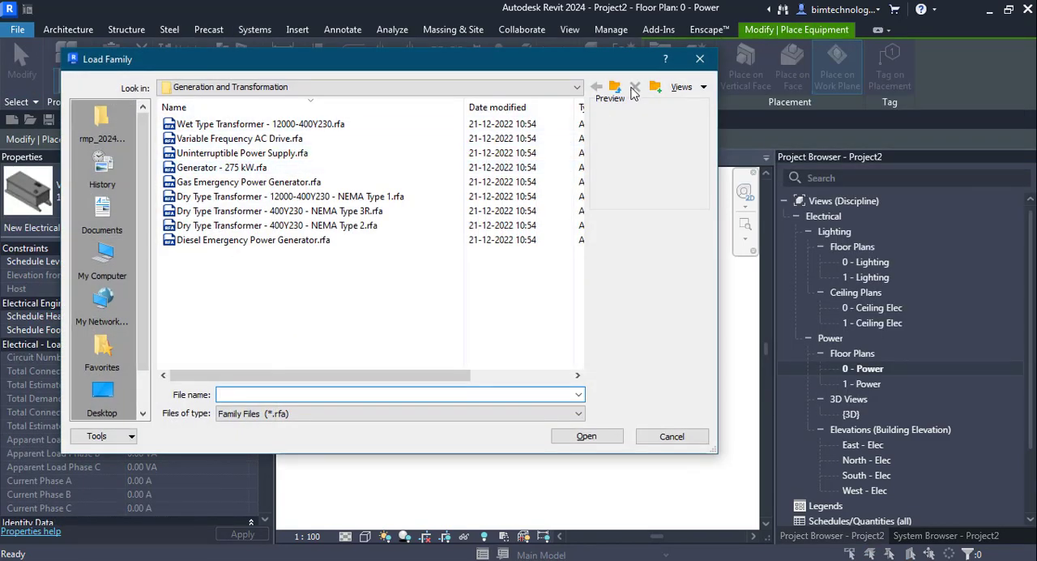
Browse the Terminals and Generation and Transformation family folders, previewing the Shaver Socket, Pull Chord and Extra Low Voltage Power Supply families.
click(616, 87)
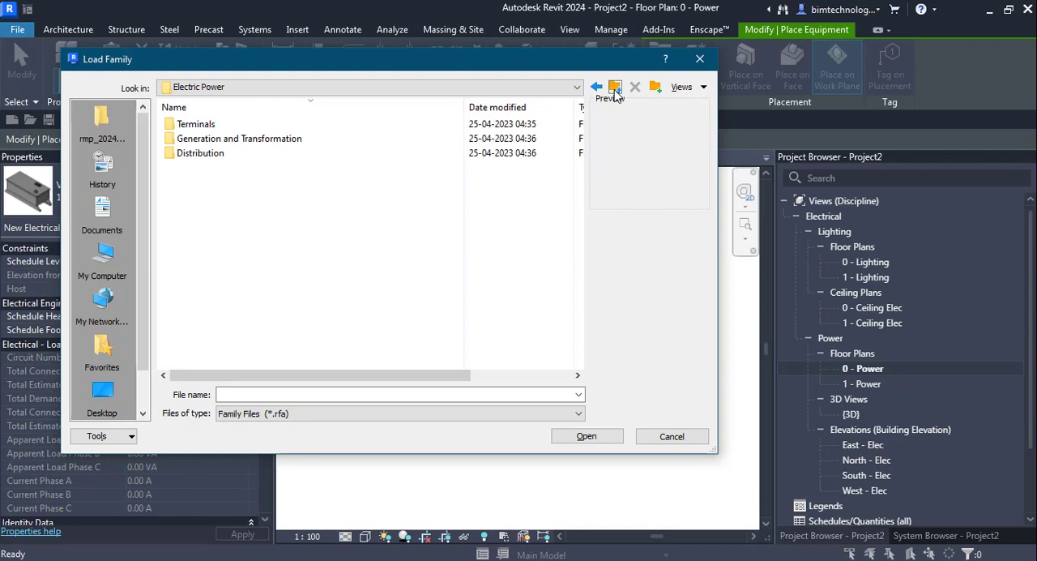
double_click(193, 126)
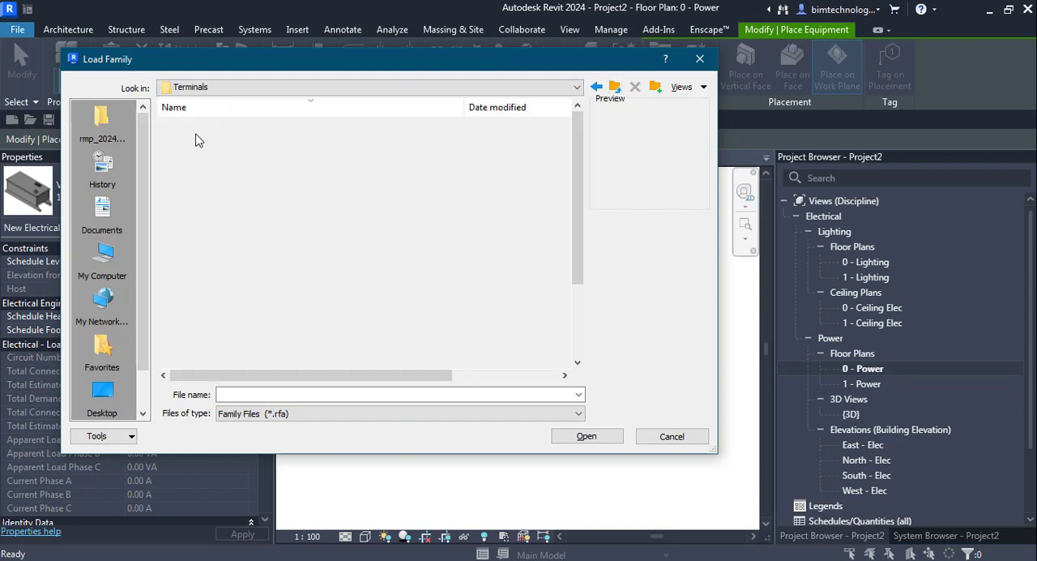
scroll(233, 174, down, 2)
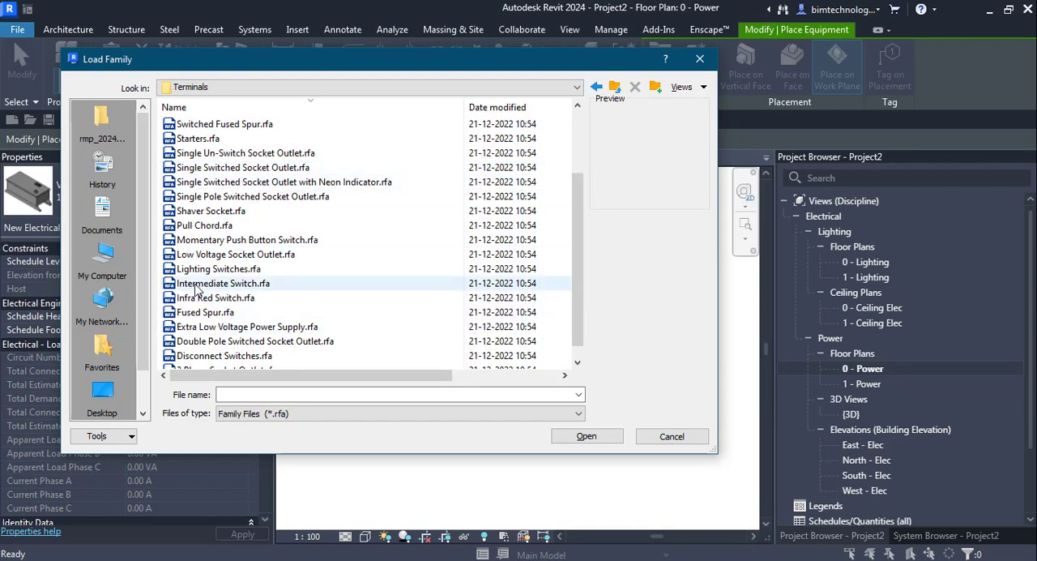
click(213, 226)
click(204, 212)
click(243, 327)
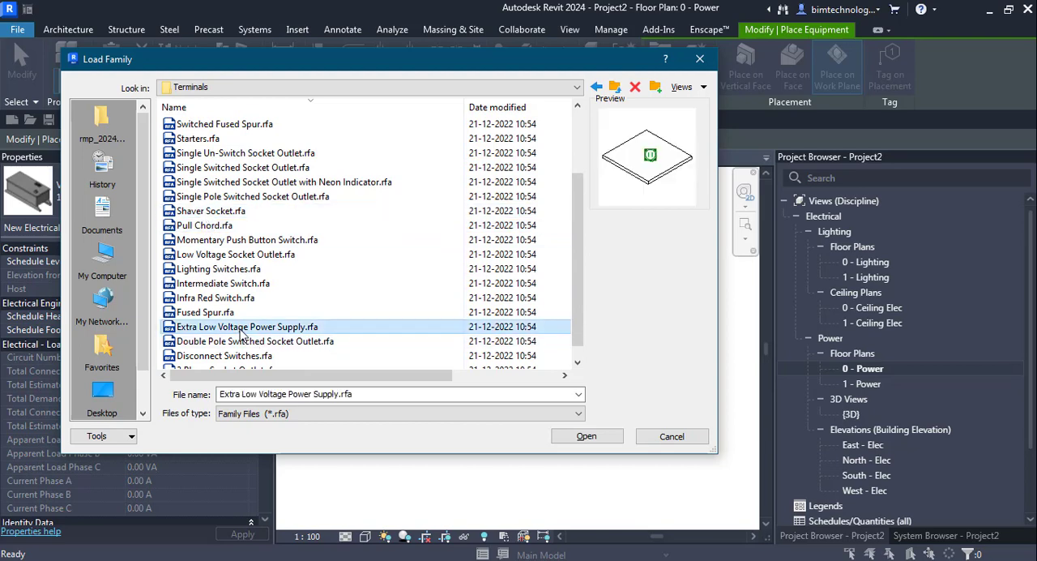
scroll(241, 319, down, 1)
scroll(240, 319, up, 1)
scroll(240, 320, up, 1)
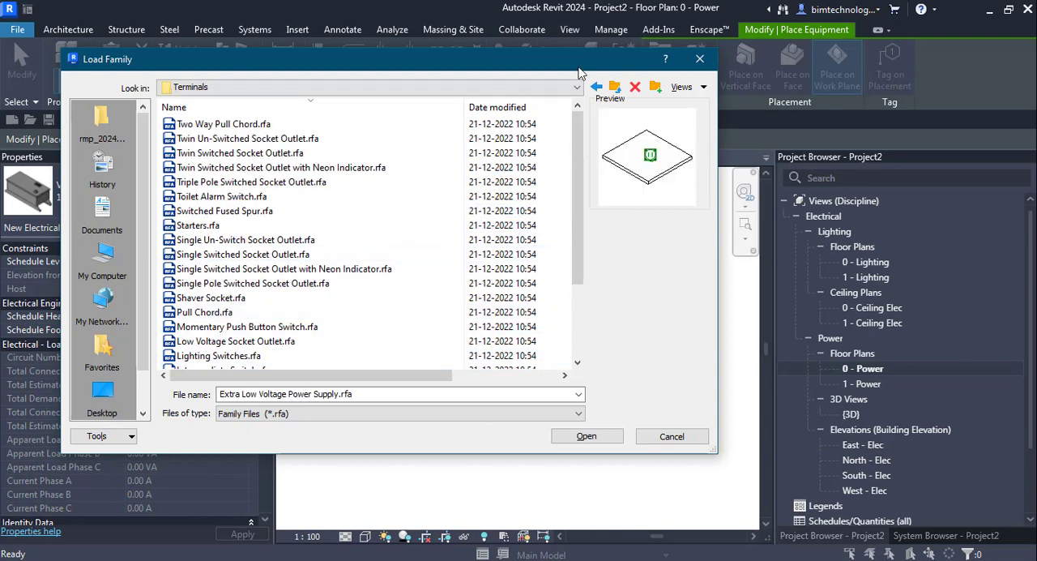
click(614, 86)
double_click(223, 138)
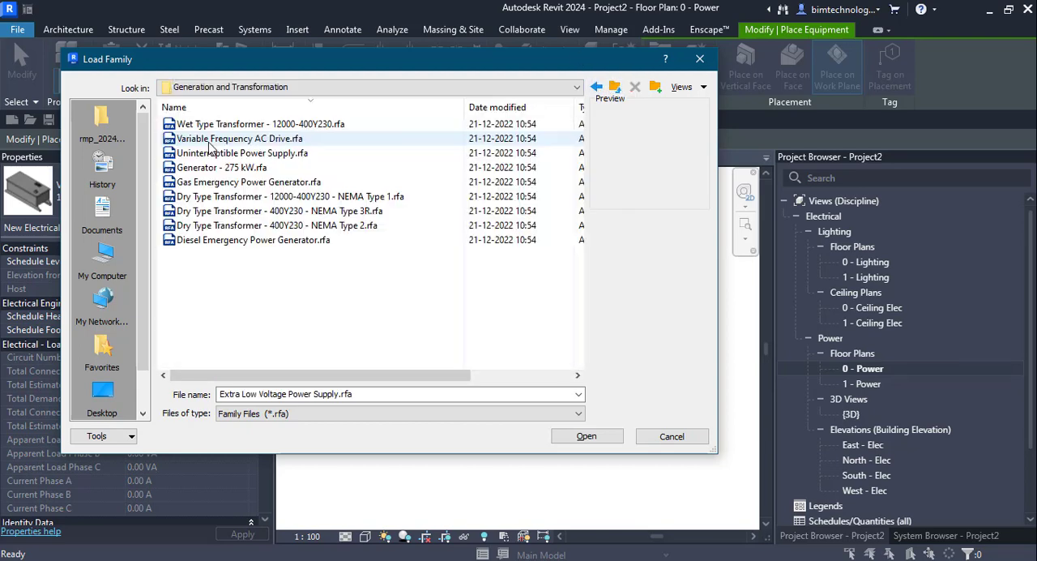
click(615, 87)
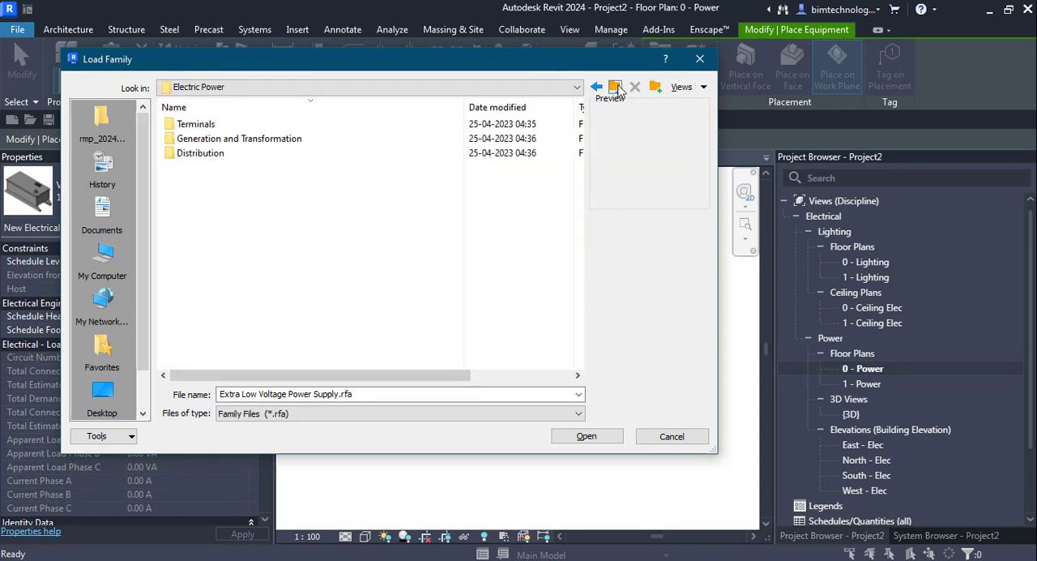
Load the four Lighting and Appliance Panelboard families (400V MLO and MCB, each with its Surface version) from the Distribution folder.
double_click(199, 153)
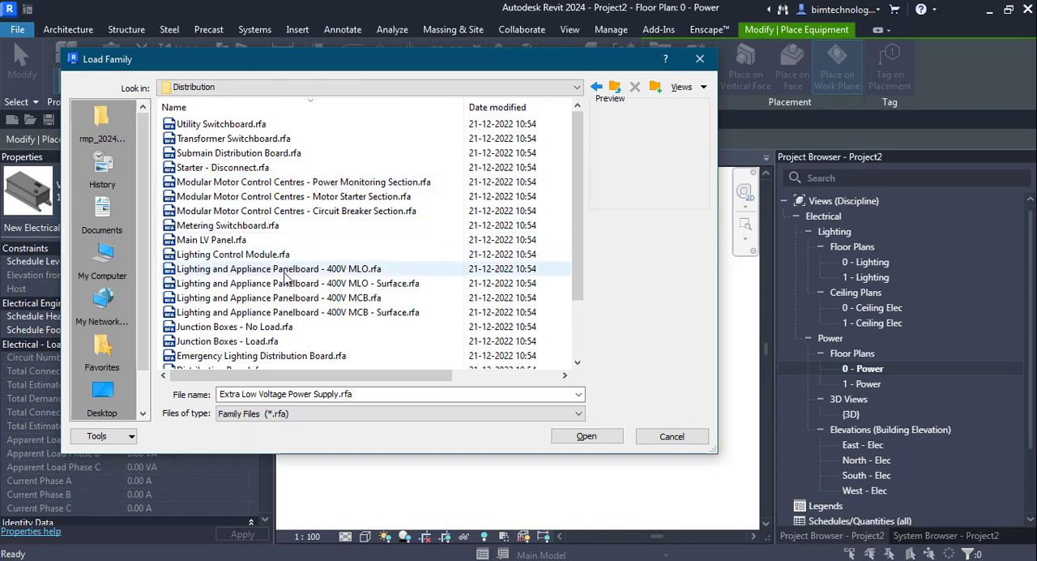
click(316, 268)
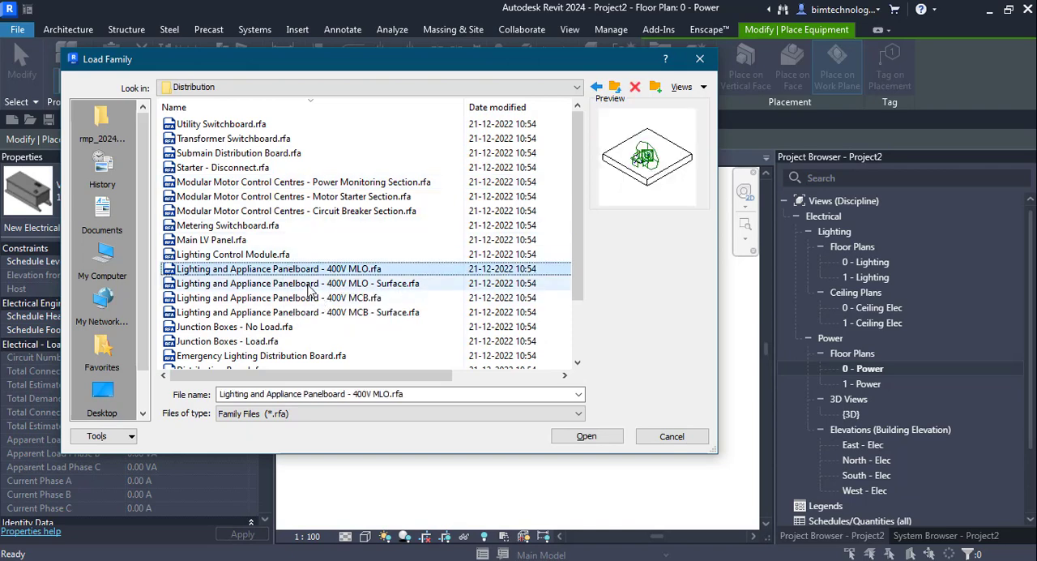
ctrl+click(309, 284)
ctrl+click(302, 297)
ctrl+click(296, 313)
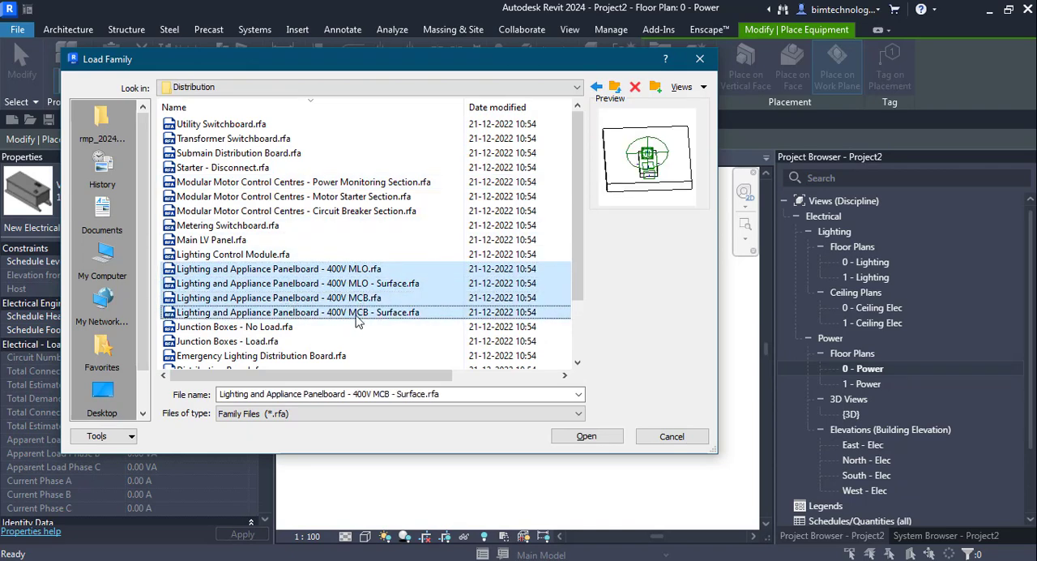
click(589, 438)
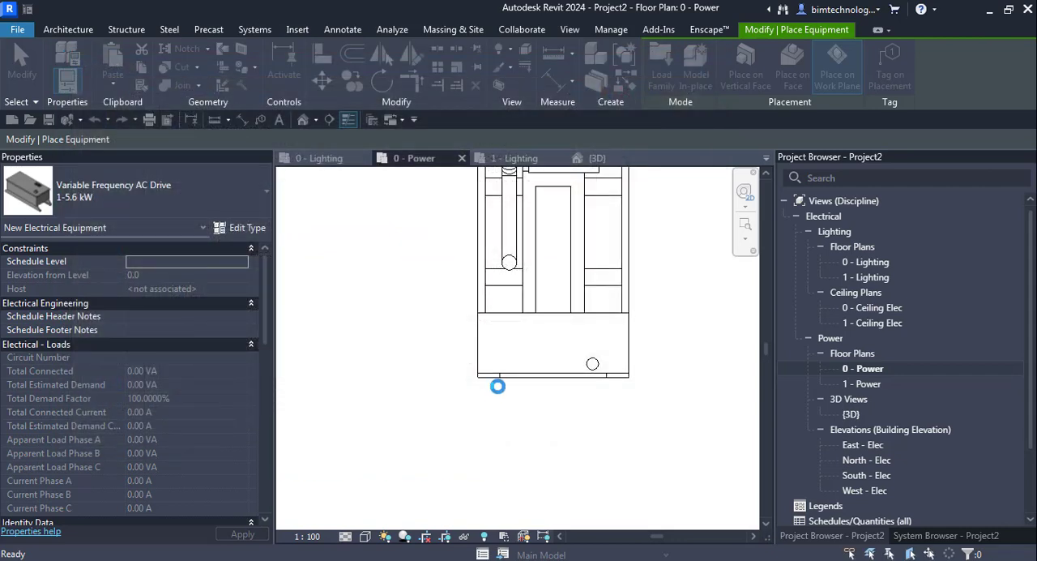
click(530, 253)
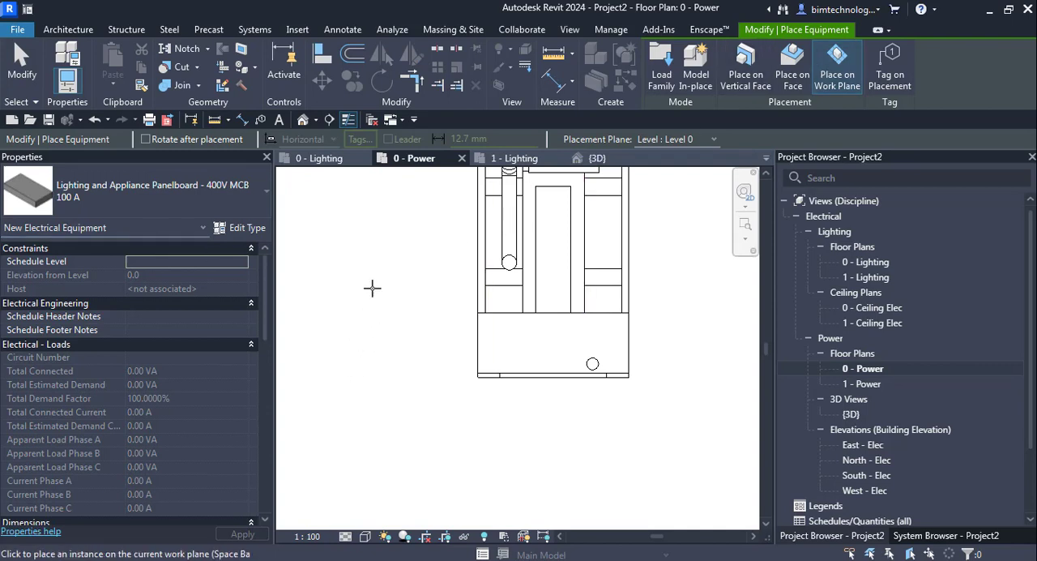
Place a Lighting and Appliance Panelboard - 400V MCB, 100 A, on Level 0 beside the generator and finish the placement.
click(371, 288)
scroll(750, 317, up, 2)
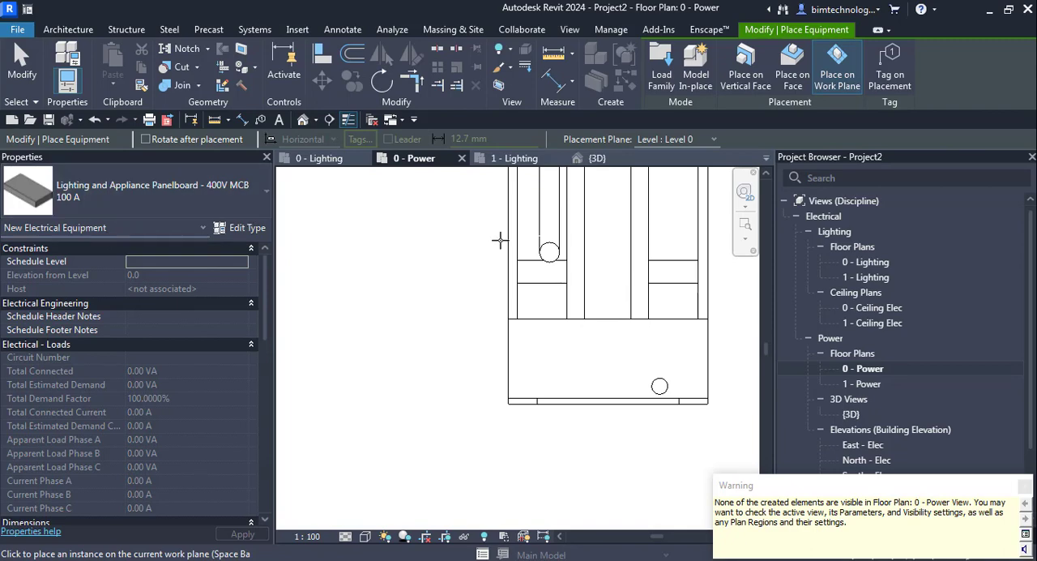
key(Escape)
Select the placed panelboard in the {3D} view and open its family for editing.
click(593, 158)
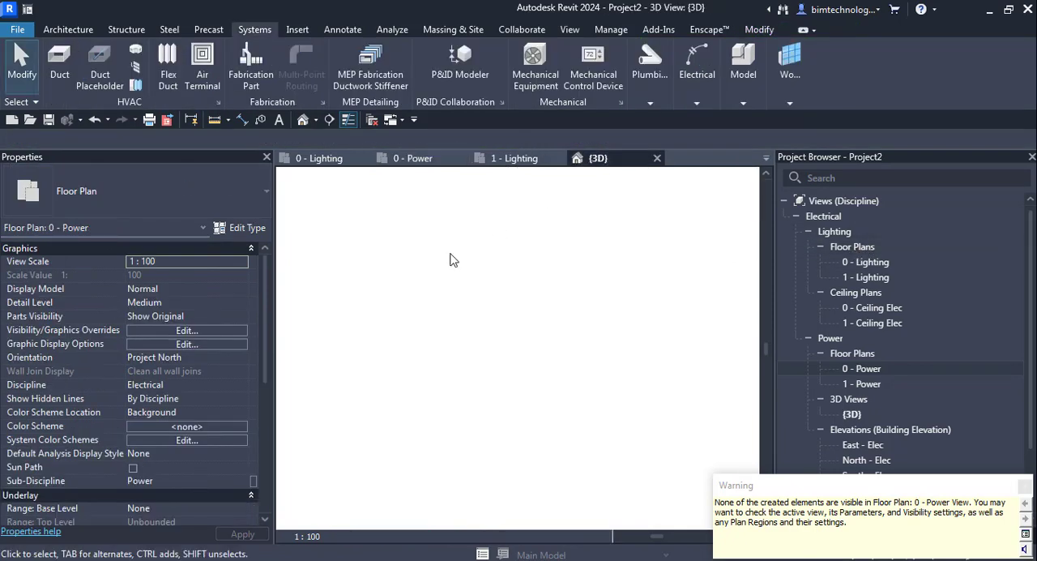
scroll(523, 309, down, 2)
scroll(417, 401, up, 1)
click(461, 376)
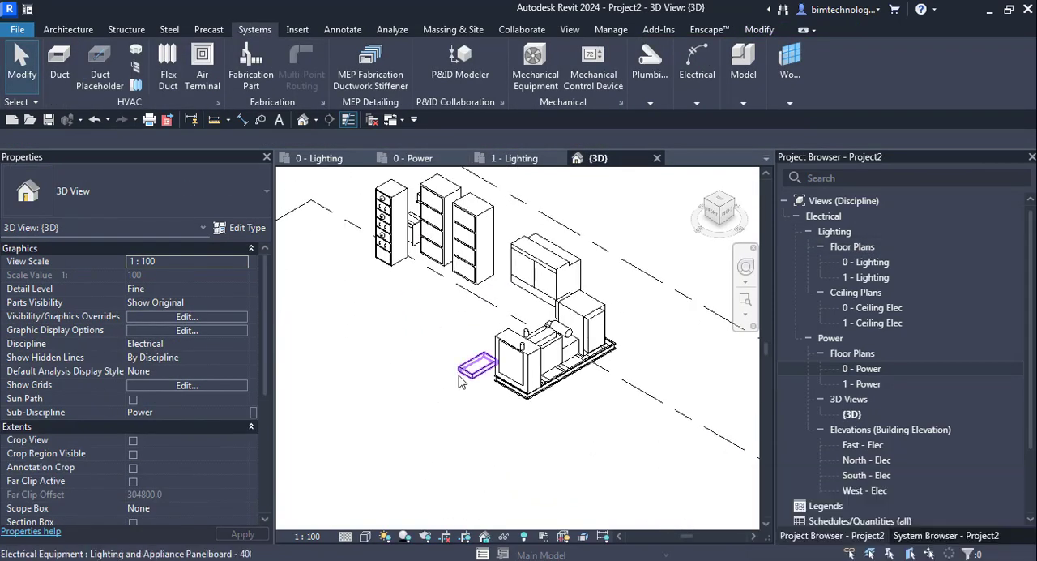
scroll(486, 377, up, 6)
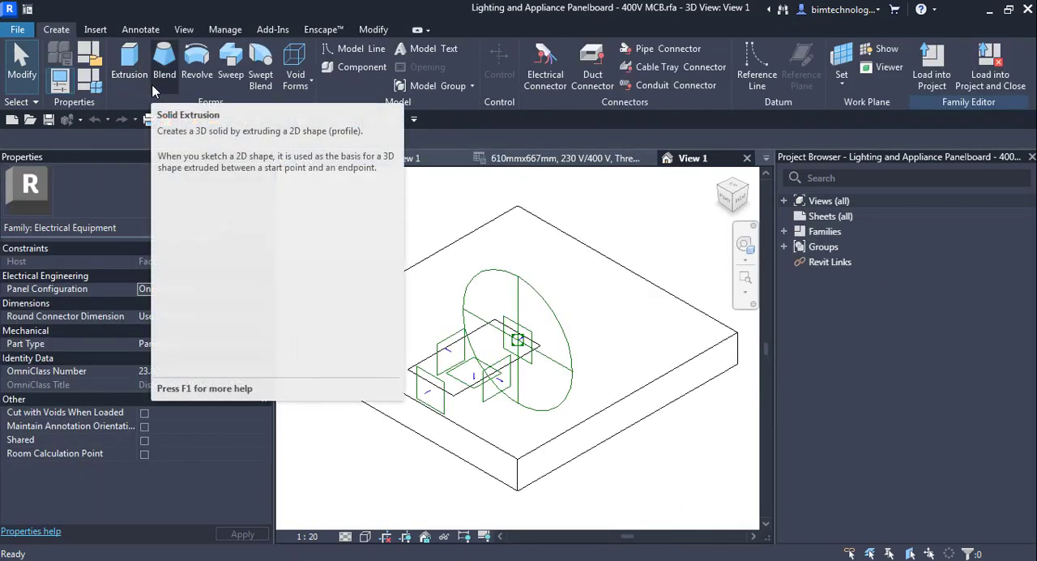
Examine the panelboard family's category and parameters, including its Part Type and Round Connector Dimension settings.
click(92, 65)
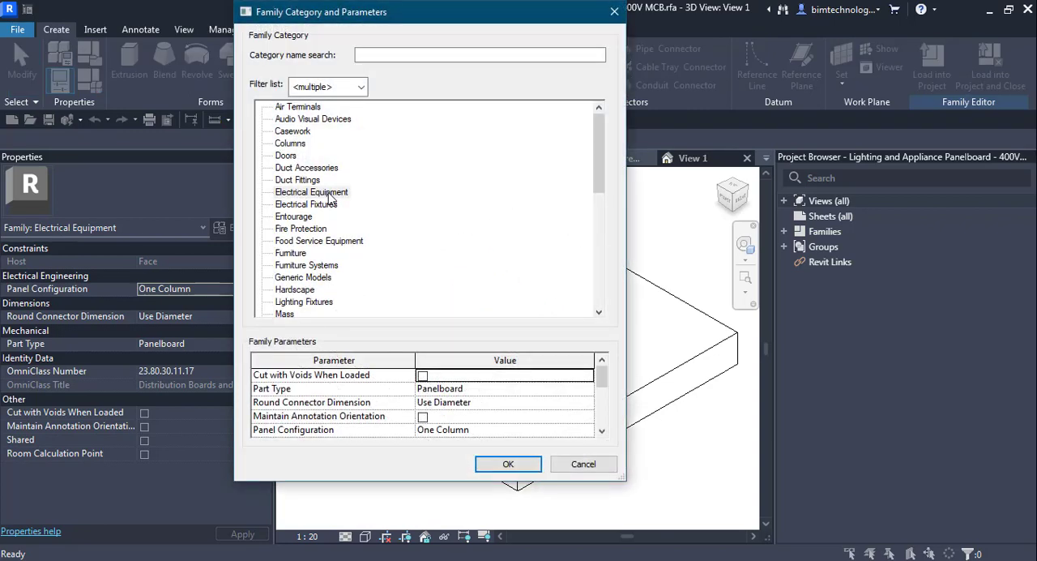
click(567, 389)
click(588, 389)
click(581, 403)
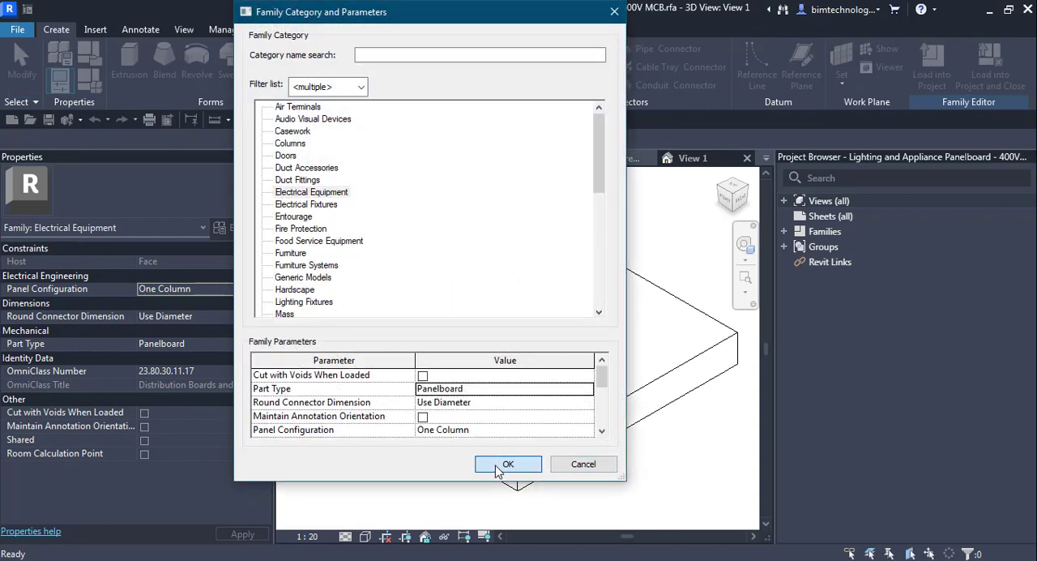
click(504, 464)
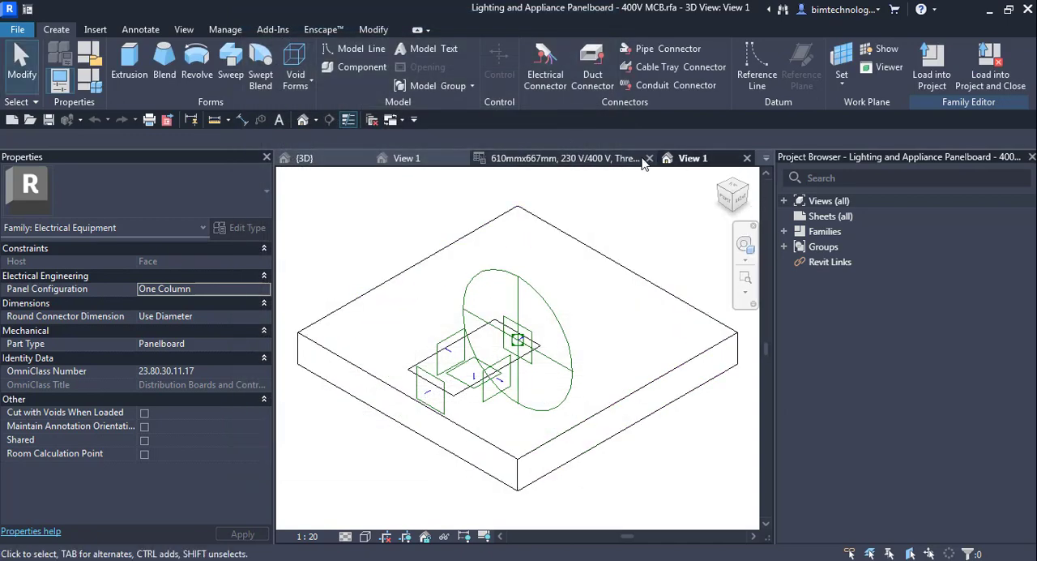
Close the panel schedule view and open the 275 kW generator's family from the project's {3D} view.
click(649, 158)
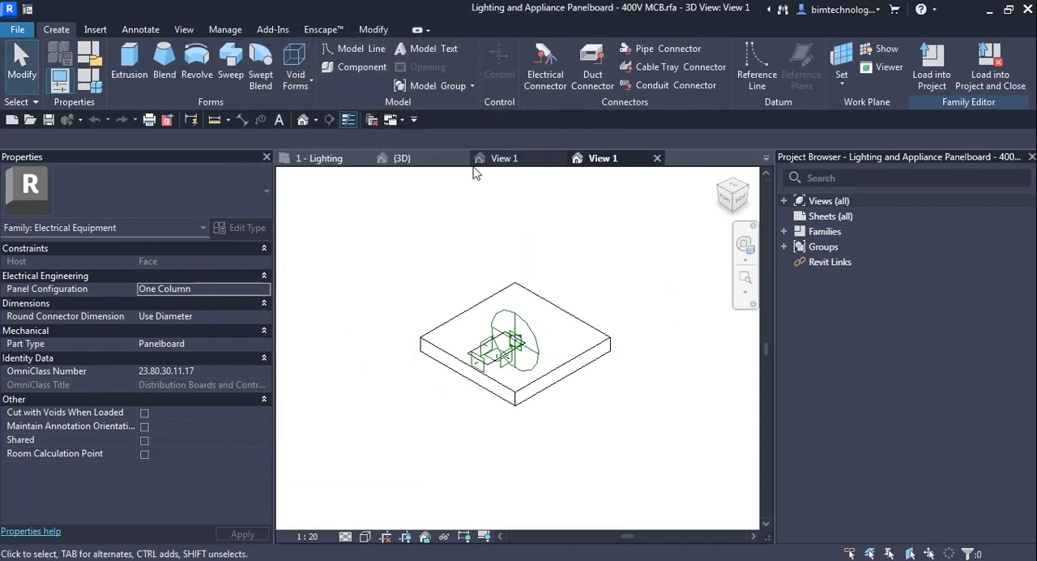
click(430, 158)
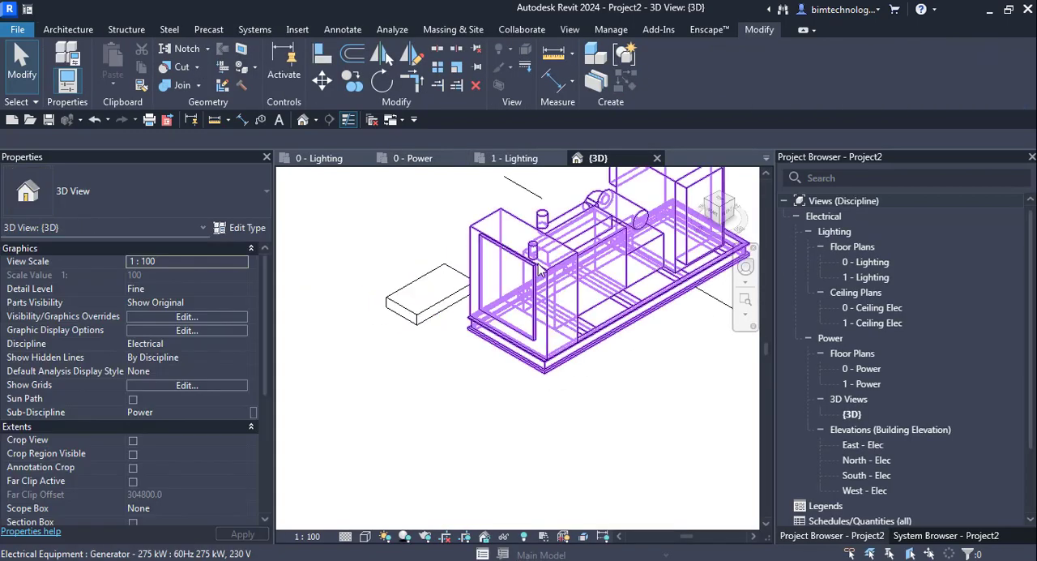
click(541, 271)
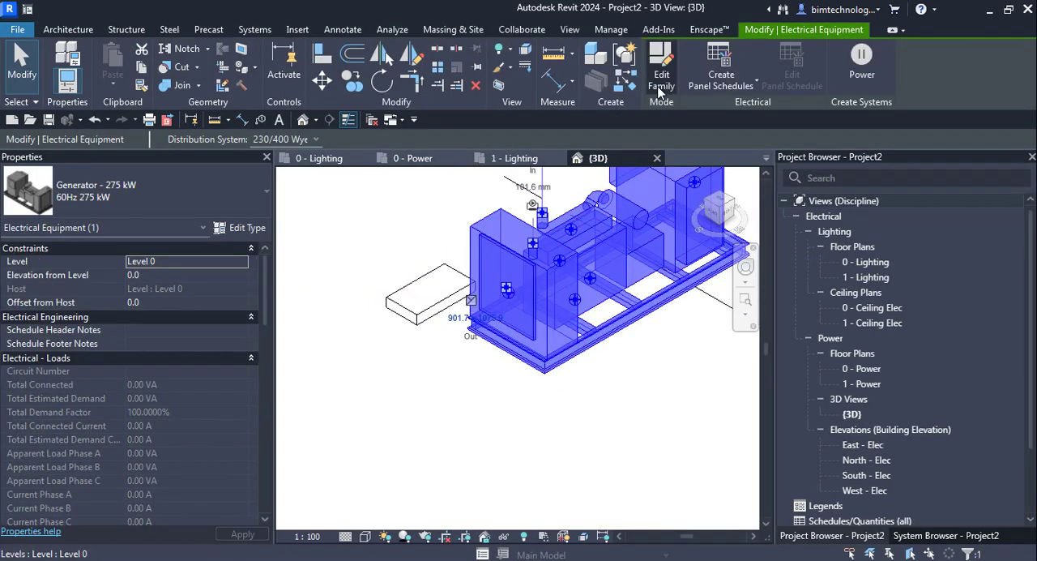
click(655, 93)
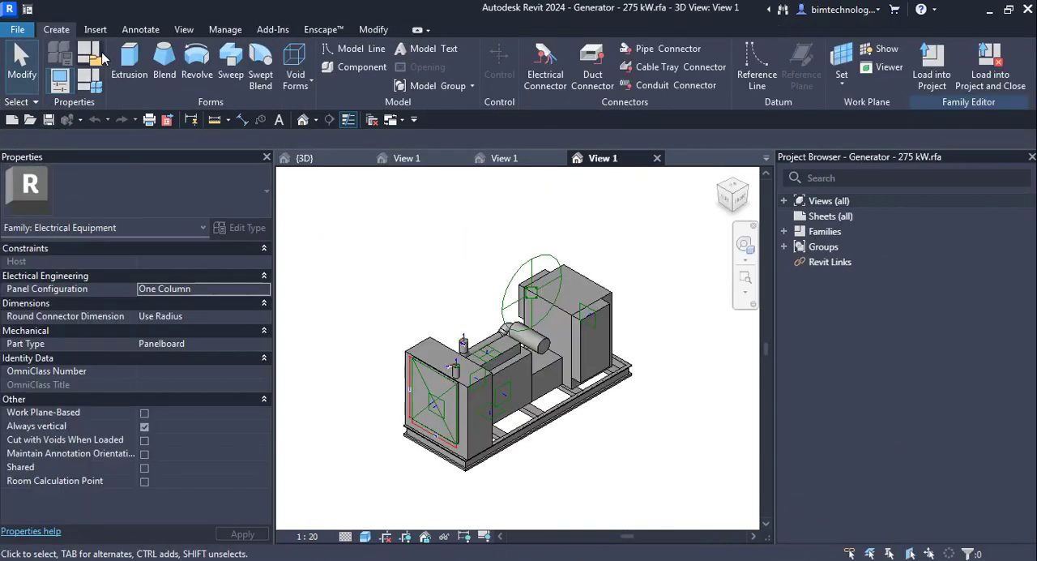
Examine the Part Type options in the generator family's category and parameters, and leave them without changes.
click(95, 52)
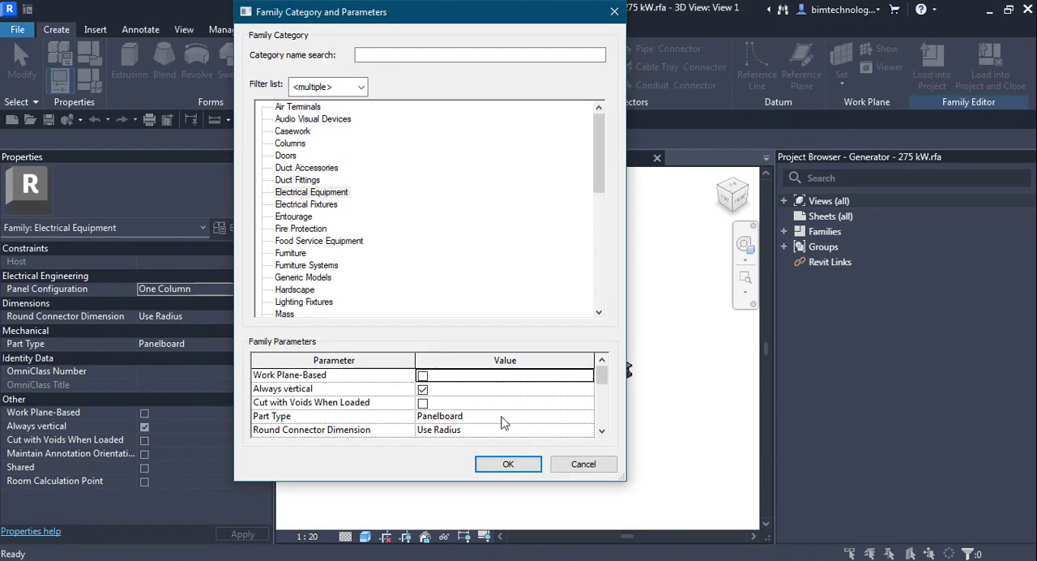
click(576, 419)
click(589, 419)
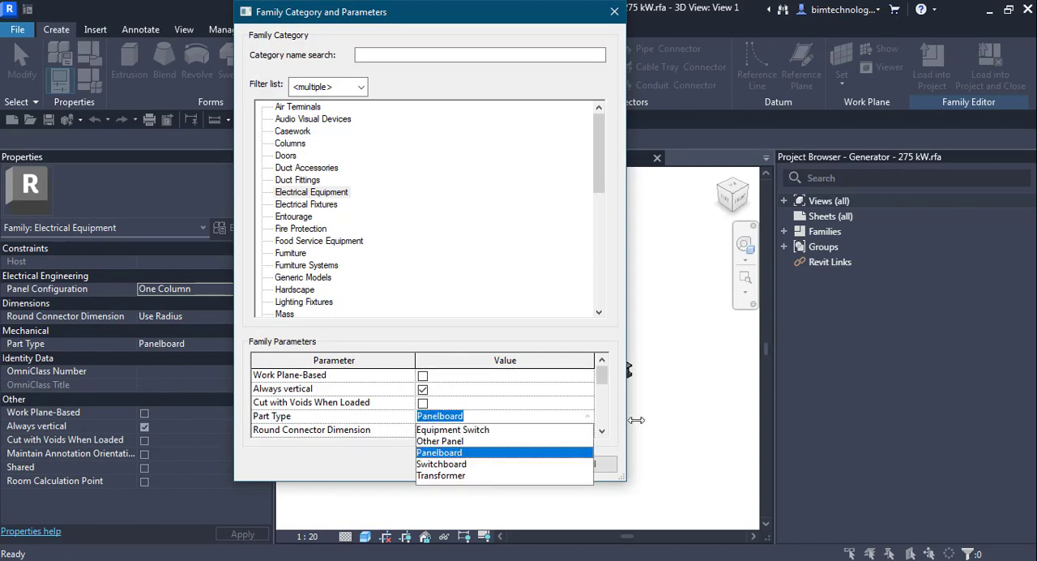
click(666, 407)
click(582, 464)
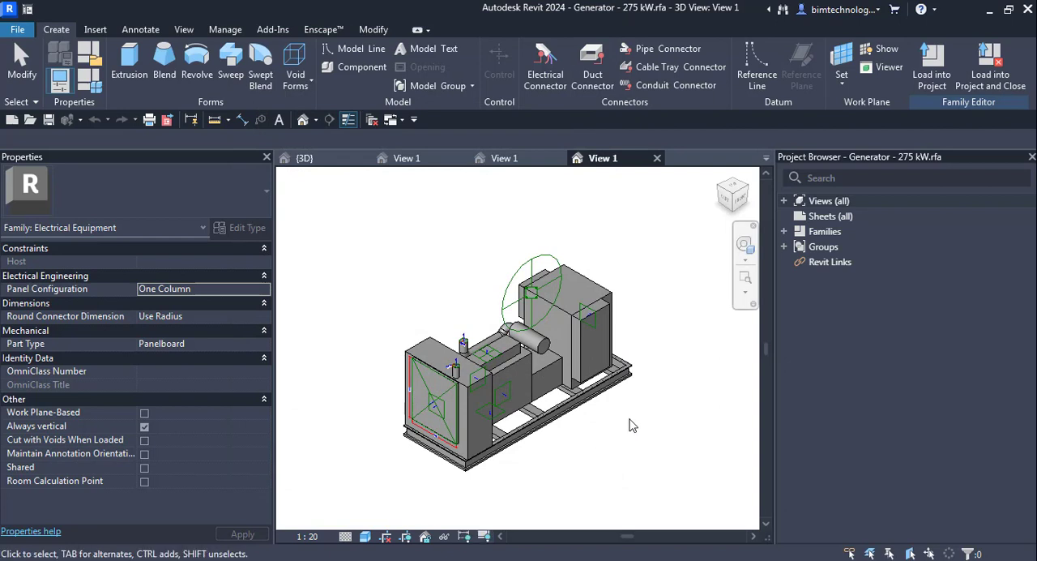
Close the generator family and return to the equipment in the project's {3D} view.
scroll(587, 438, down, 2)
click(657, 158)
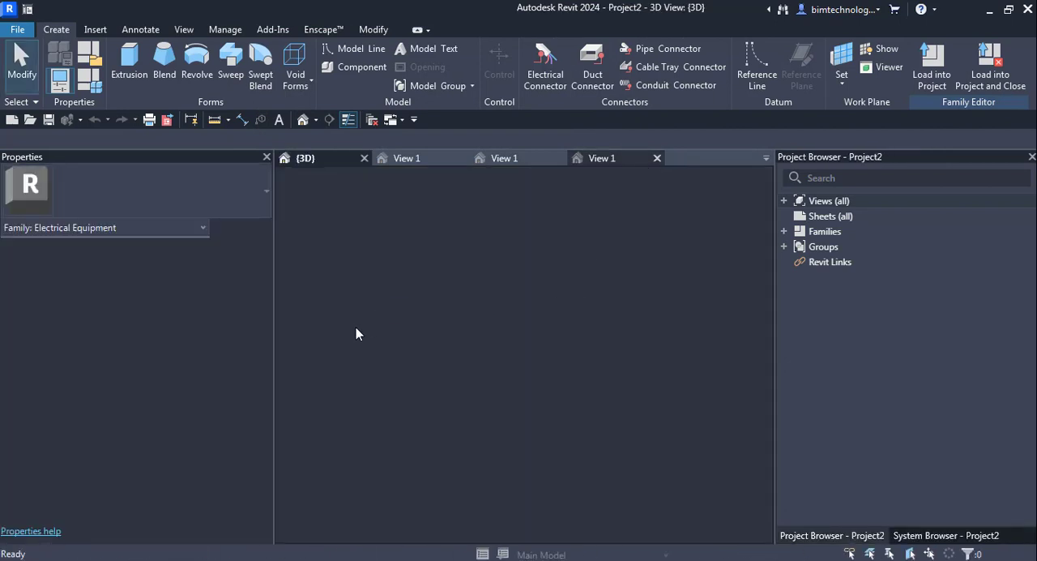
scroll(391, 359, down, 3)
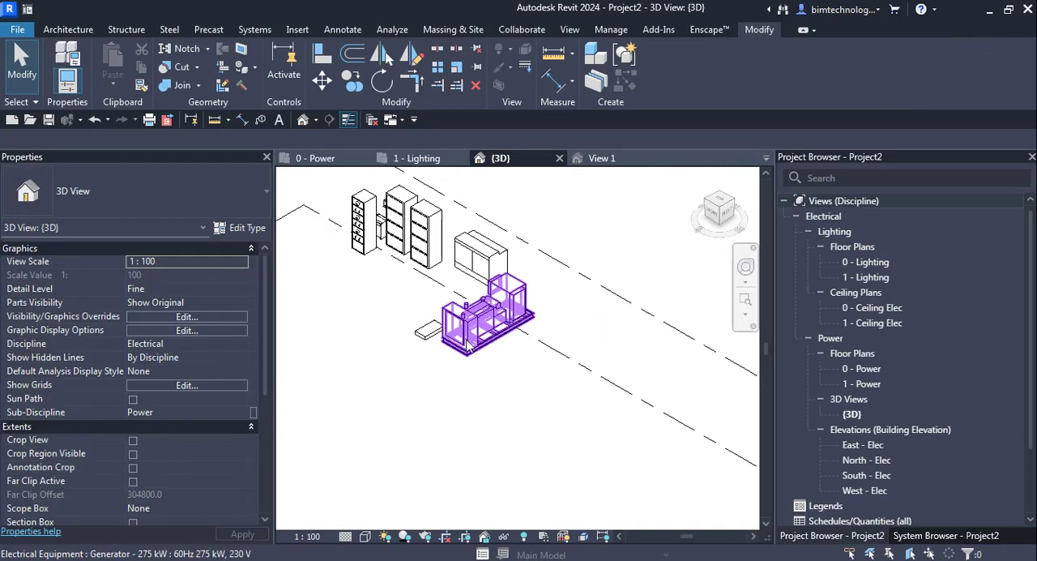
scroll(397, 280, up, 2)
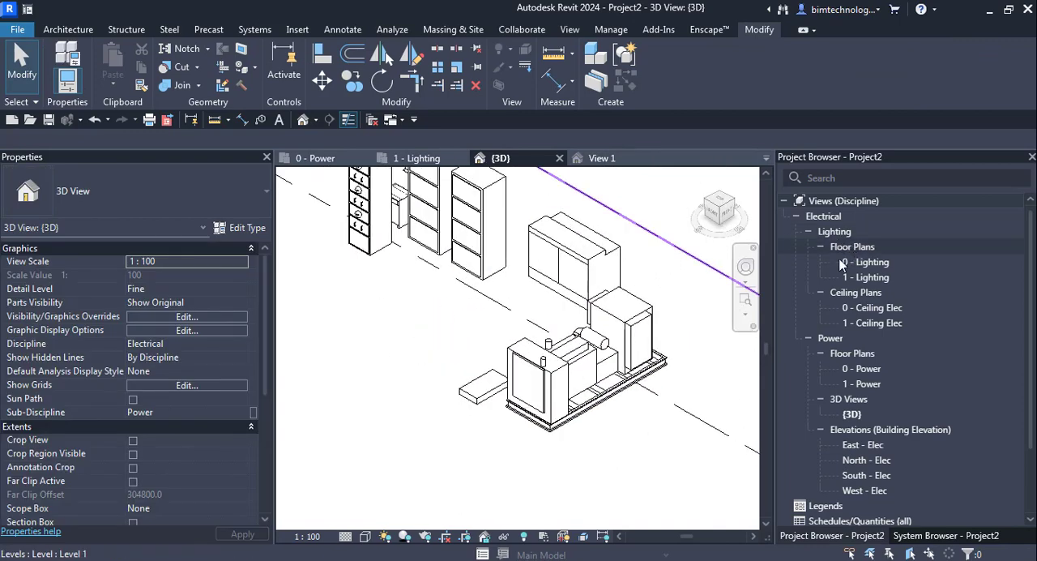